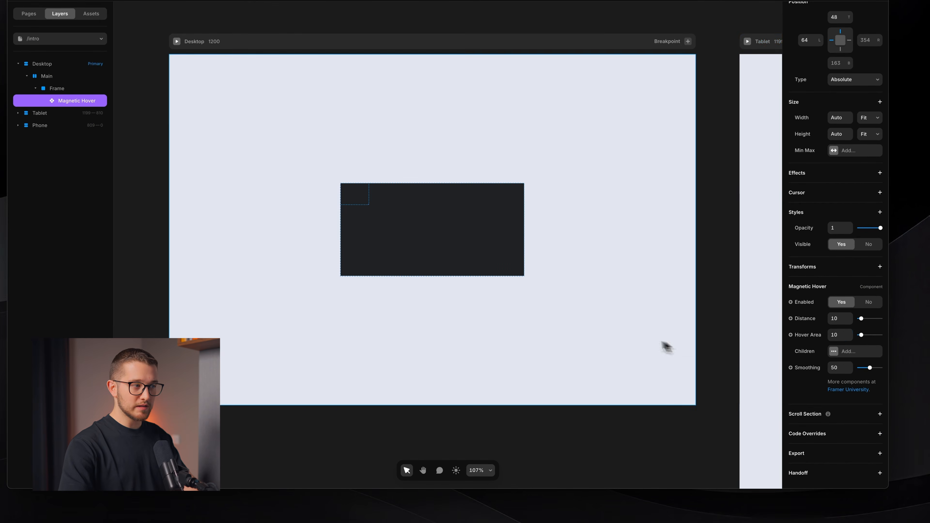
Preview the page to examine the magnetic hover effect on the dark rectangle, and return to the editor.
left_click(647, 334)
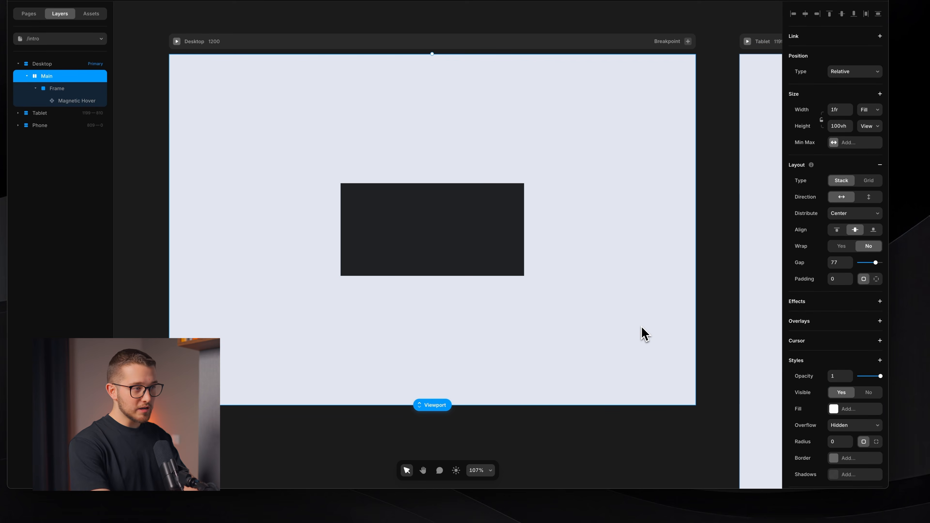
key("super+p")
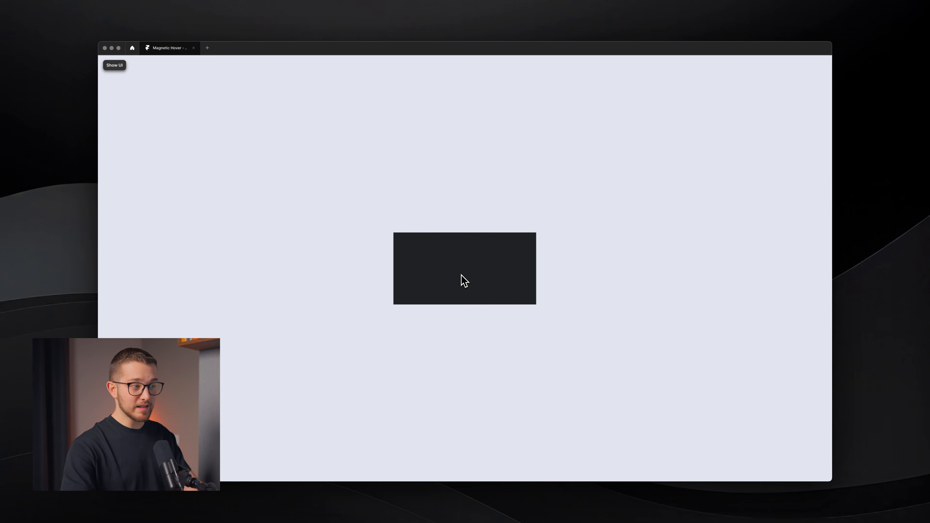
key("Escape")
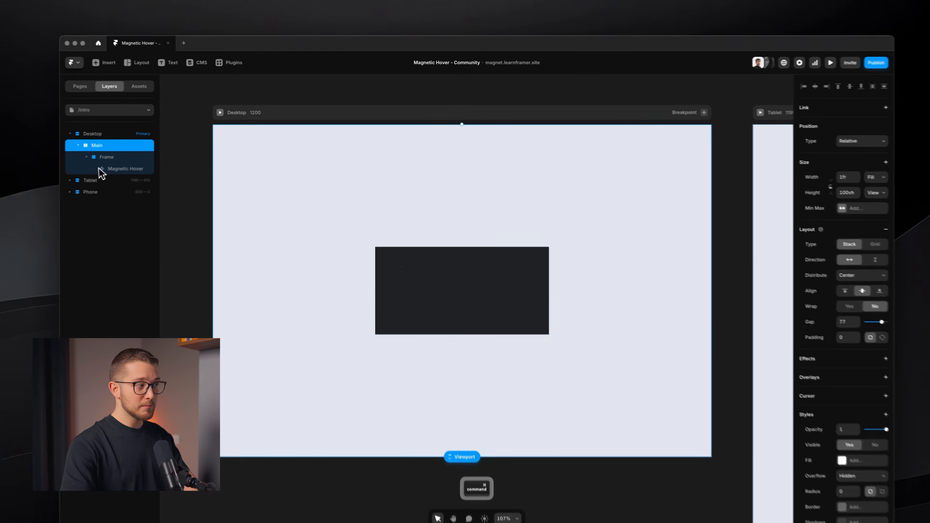
Set the Magnetic Hover component's distance and hover area both to 20, and check the effect in the preview.
left_click(139, 158)
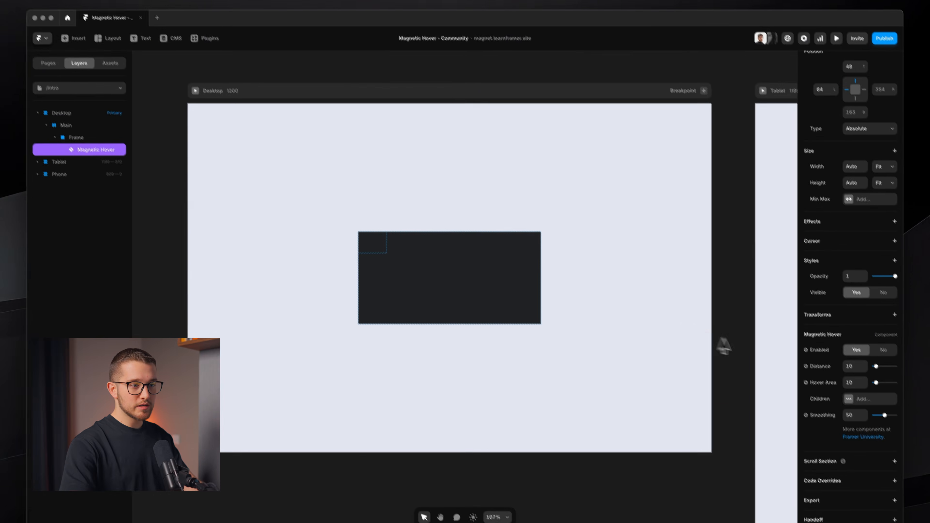
left_click(838, 327)
key("shift+Up")
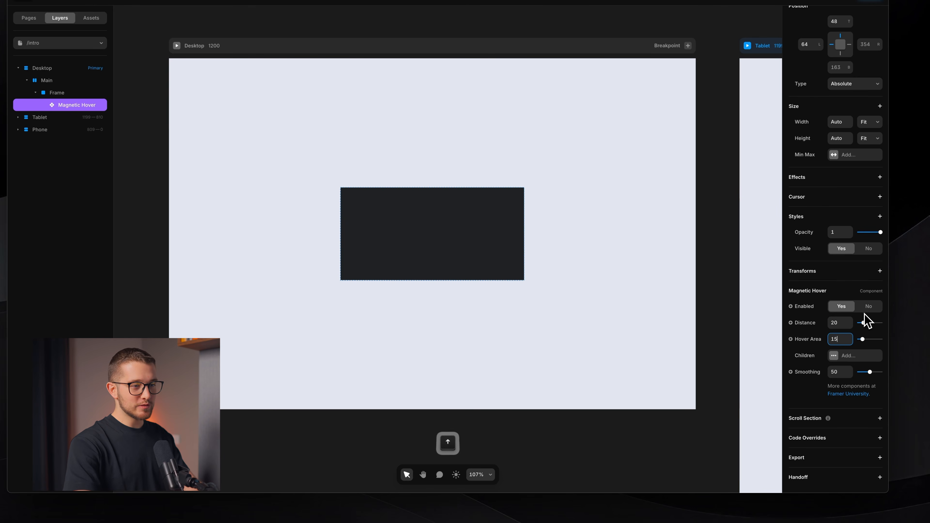
key("Up")
key("Up")
key("Up")
key("Up")
key("Up")
key("Return")
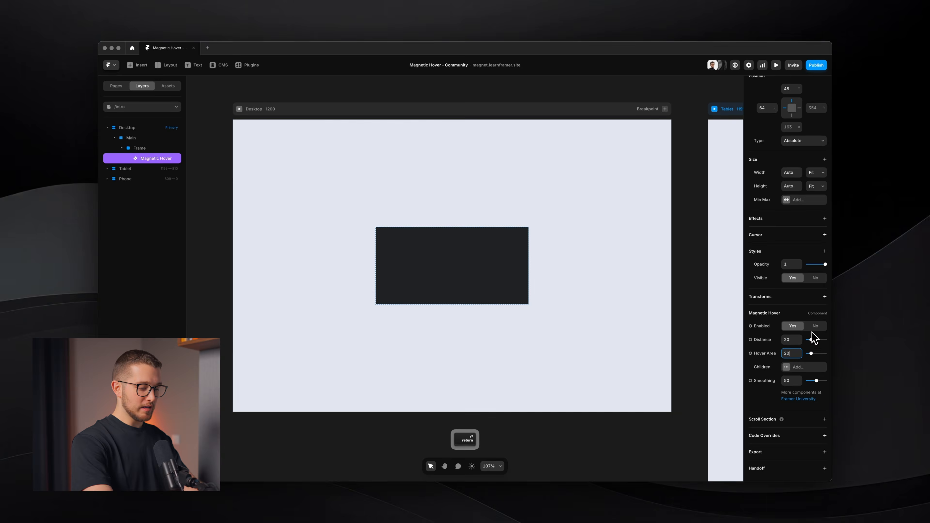
key("ctrl+p")
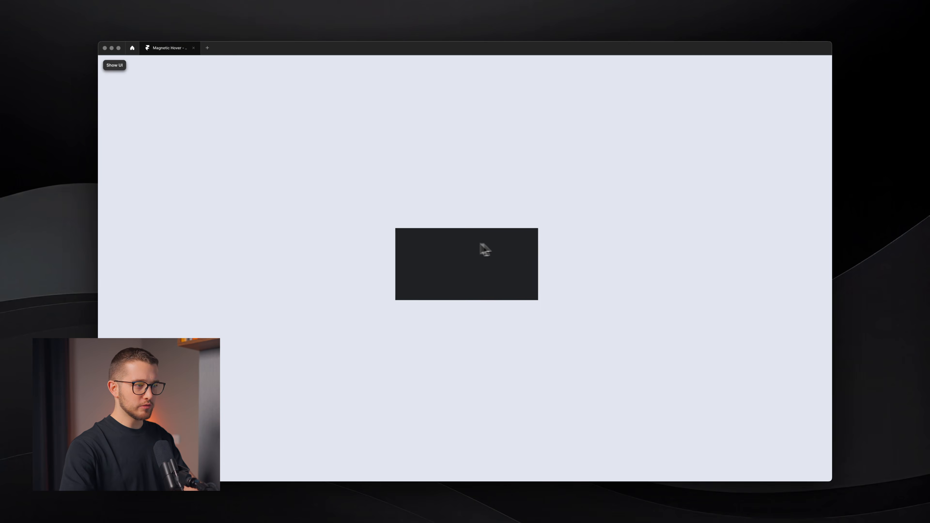
key("Escape")
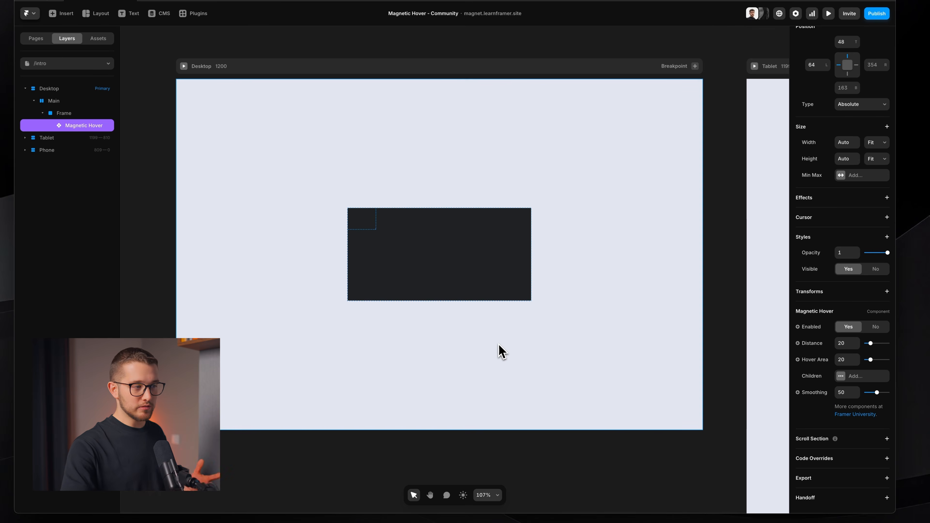
Draw a 74 × 74 frame inside the dark rectangle and center it horizontally and vertically.
left_click(461, 284)
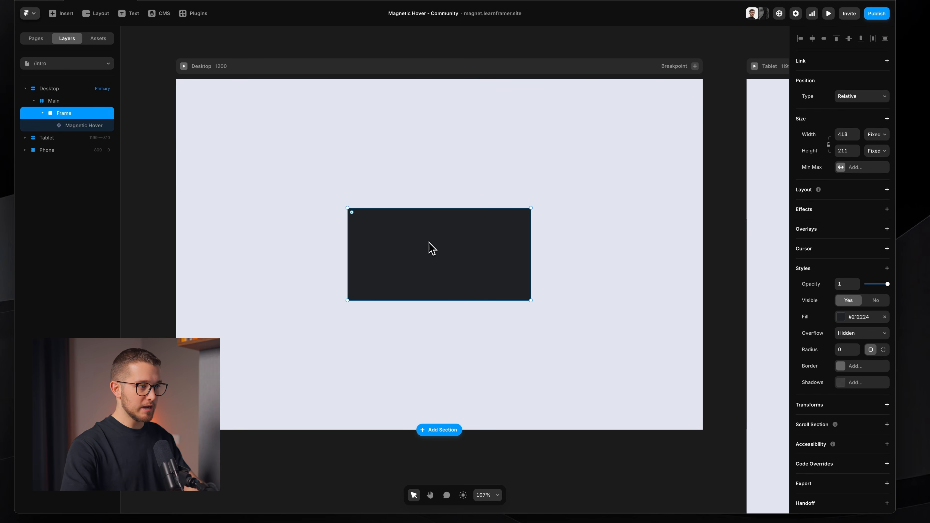
key("f")
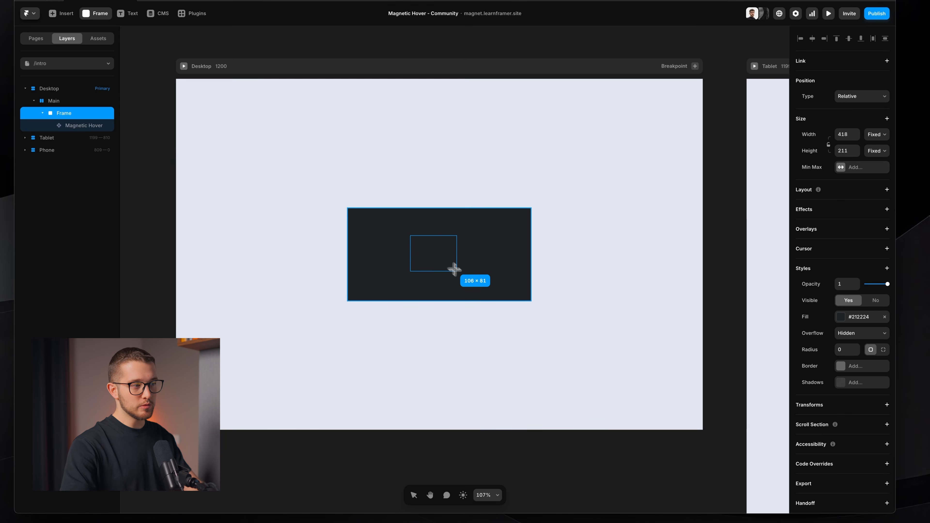
left_click_drag(456, 270, 456, 269)
key("alt+h")
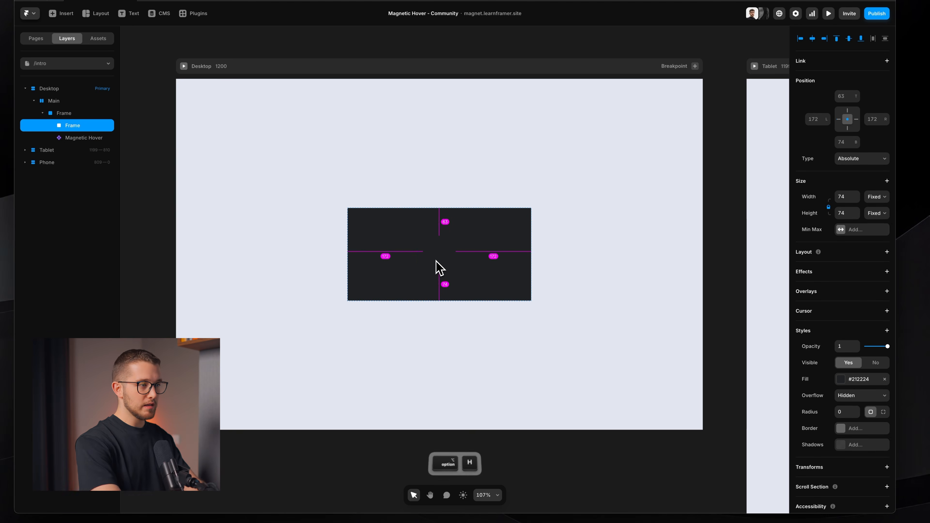
key("alt+v")
Fill the small frame with white (#FFFFFF) and round its corners fully into a circle.
left_click(858, 379)
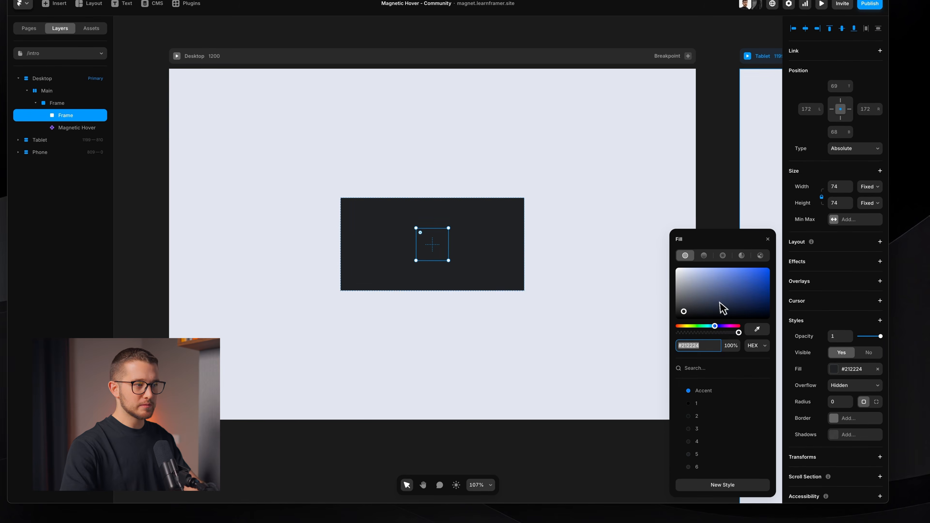
type("fff")
key("Return")
left_click(767, 238)
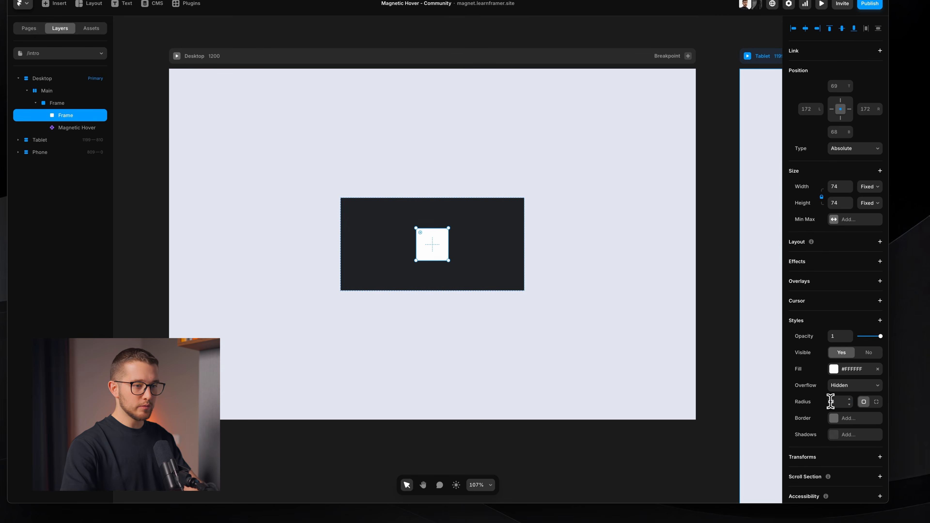
key("Return")
Add Children settings to the Magnetic Hover component inside the dark rectangle.
double_click(376, 228)
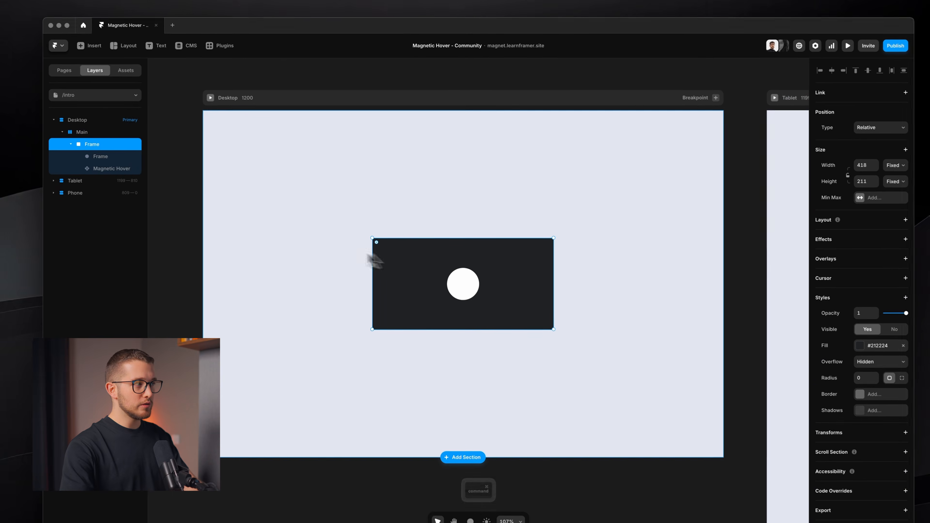
left_click(121, 169)
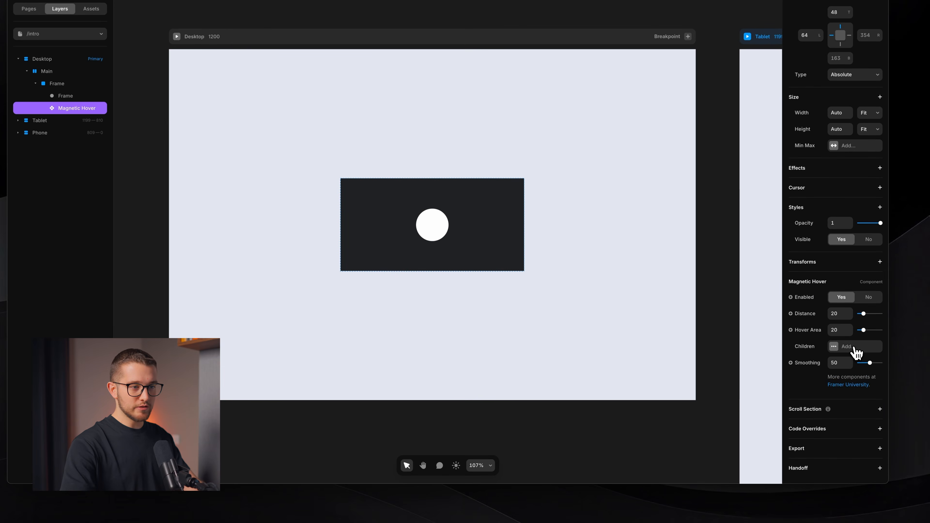
left_click(853, 347)
left_click_drag(722, 350, 710, 250)
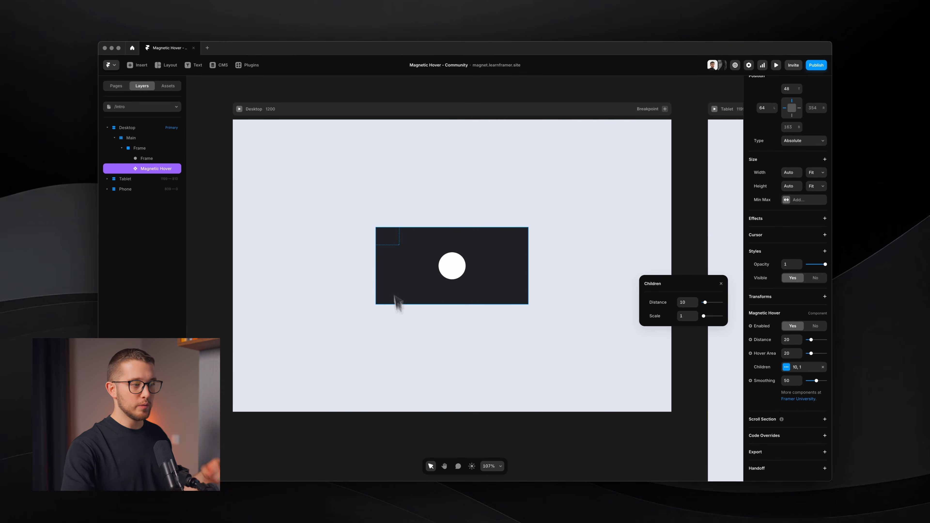
Set the Children scale of the Magnetic Hover component to 0.8.
left_click(688, 316)
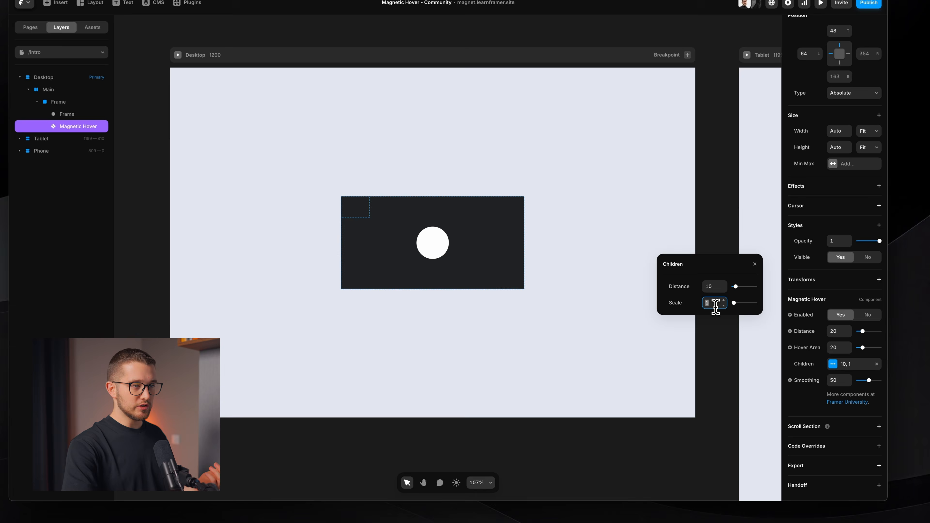
key("Down")
key("Down")
key("Down")
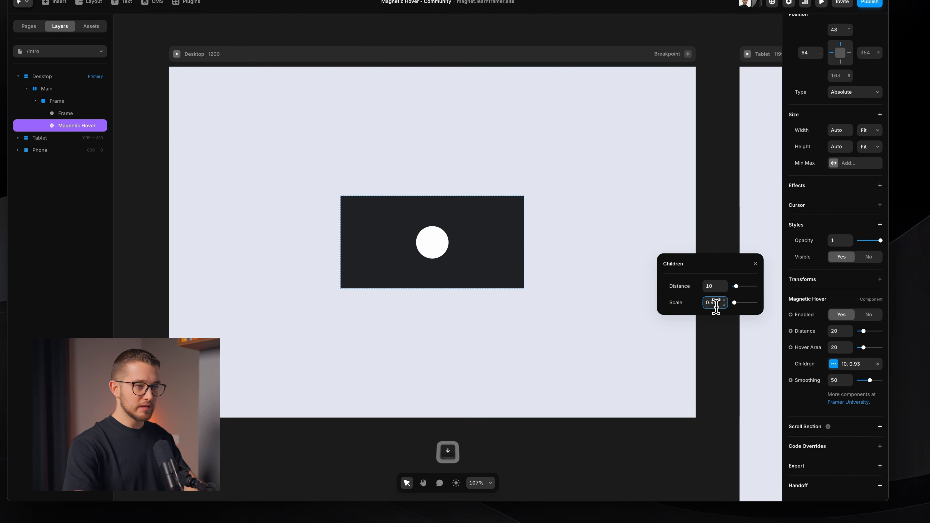
key("Down")
key("Down")
key("Down")
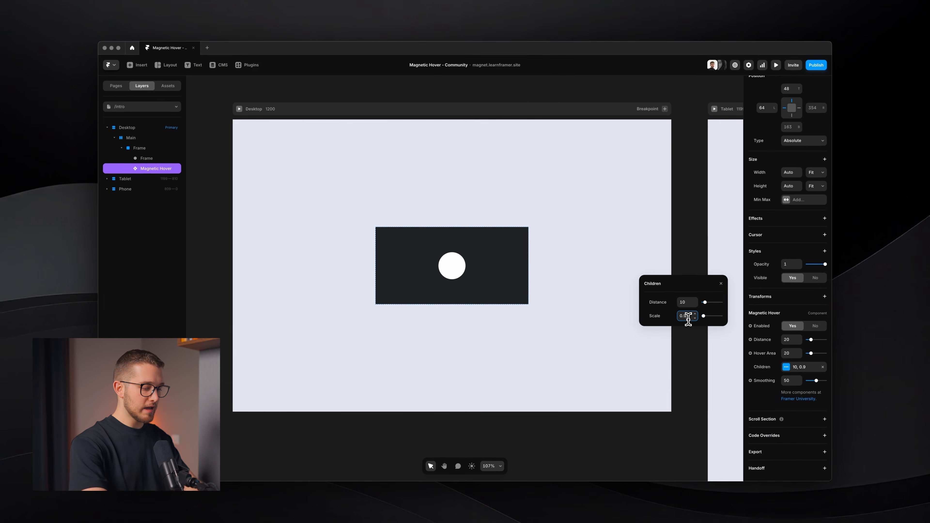
key("BackSpace")
Set the Children distance of the Magnetic Hover component to 15 and preview the page.
left_click(688, 305)
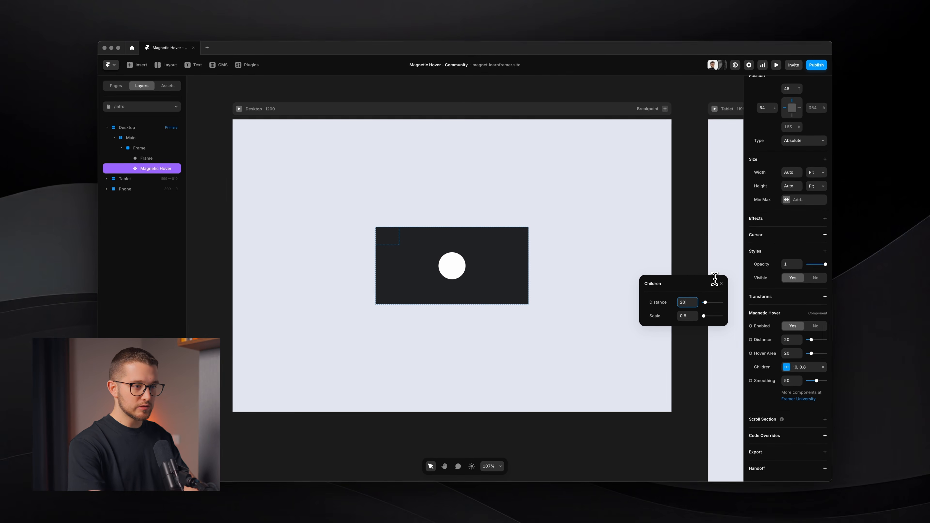
key("BackSpace")
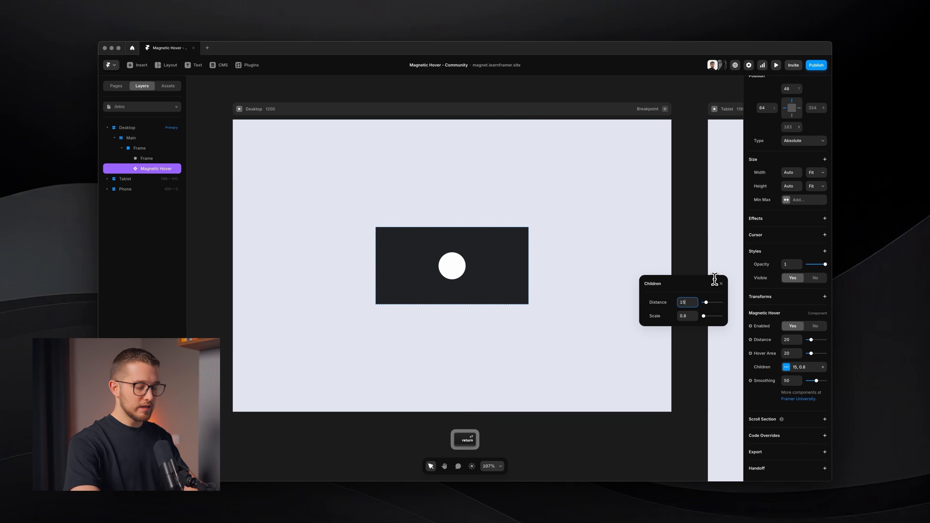
type("15")
left_click(521, 352)
key("super+p")
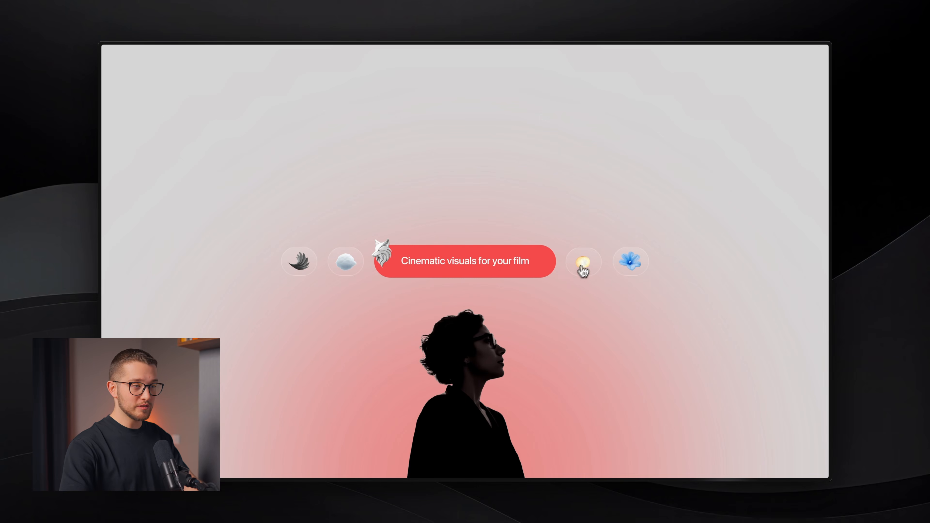
Switch through the lantern, flower, feather and cloud themes of the finished demo, and return to the Framer editor.
left_click(581, 258)
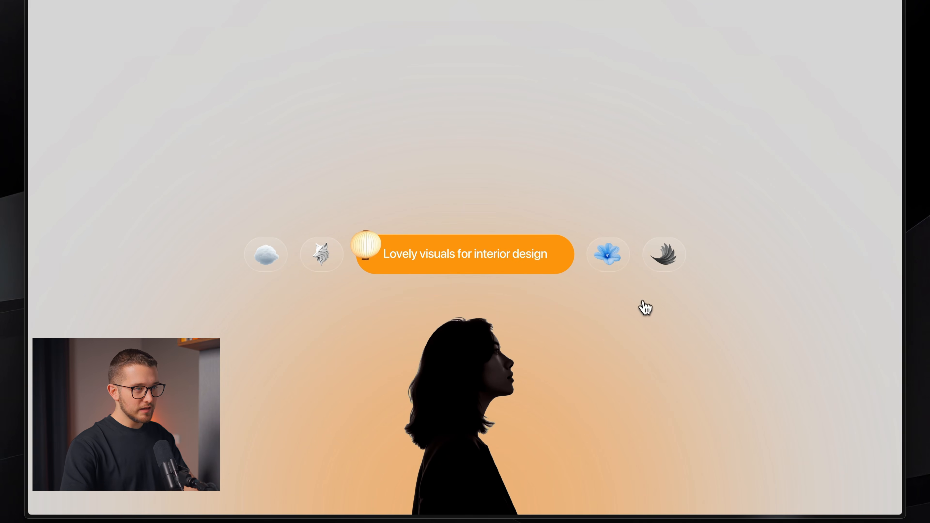
left_click(617, 261)
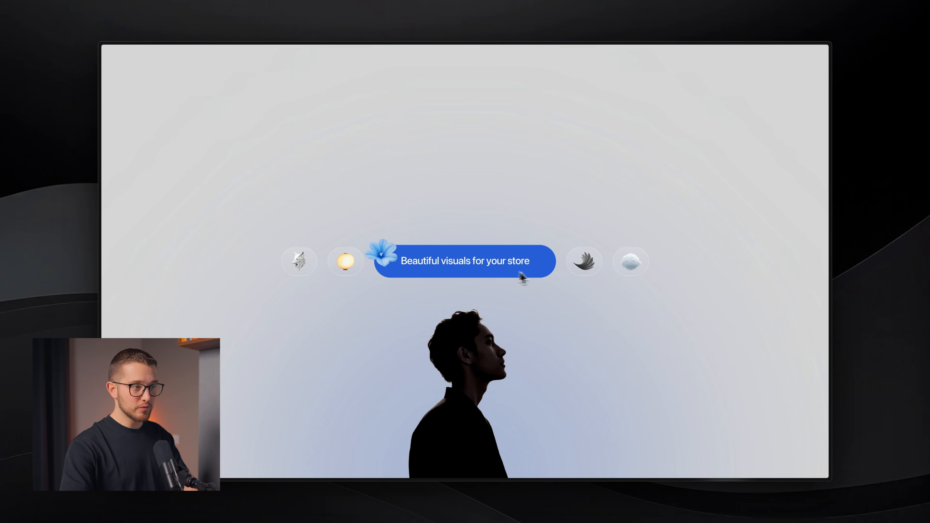
left_click(584, 261)
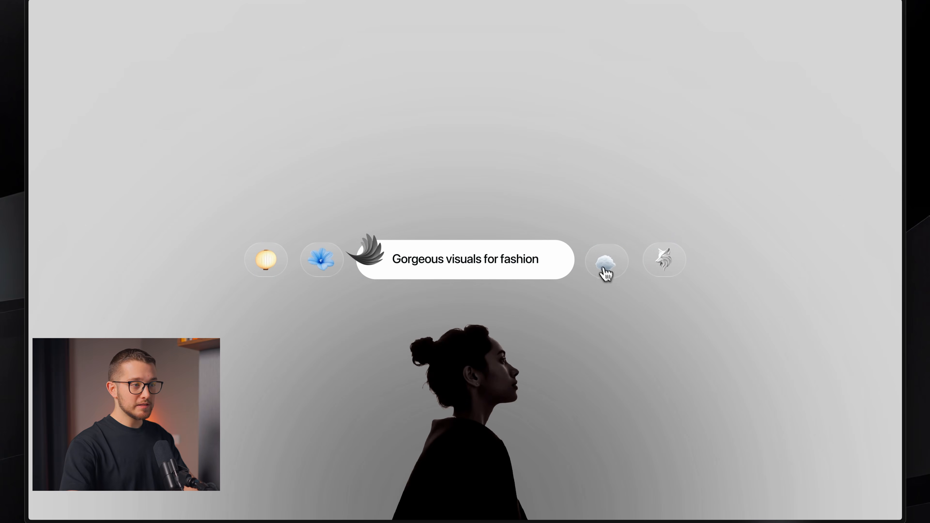
left_click(605, 267)
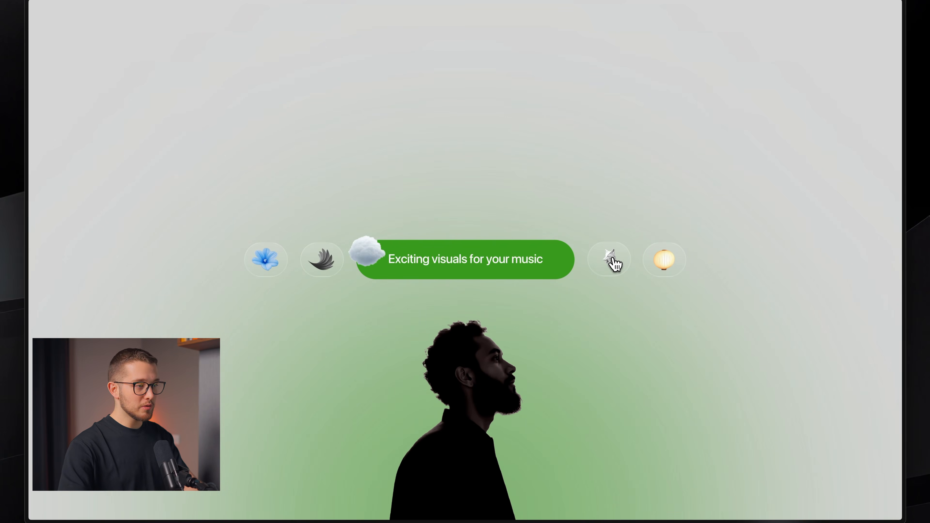
key("super+Tab")
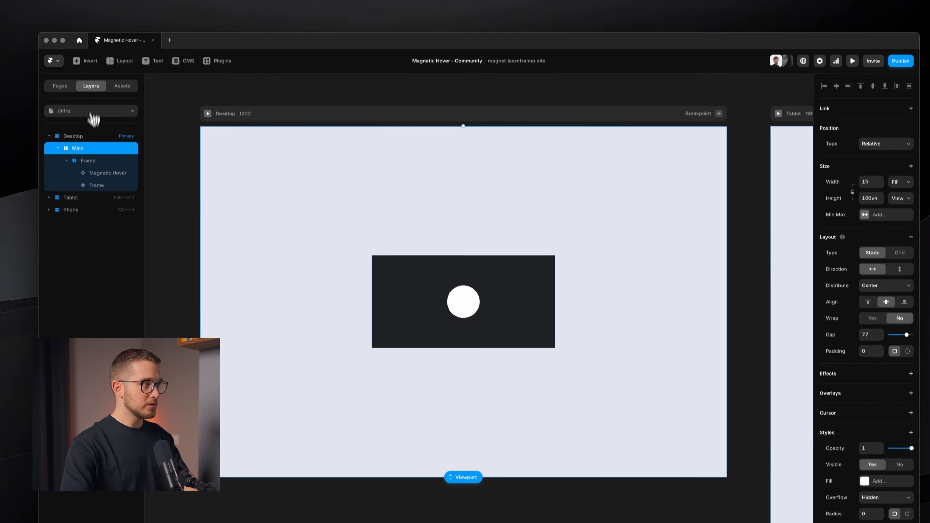
Open the project's /tutorial page to examine its empty desktop layout.
left_click(46, 49)
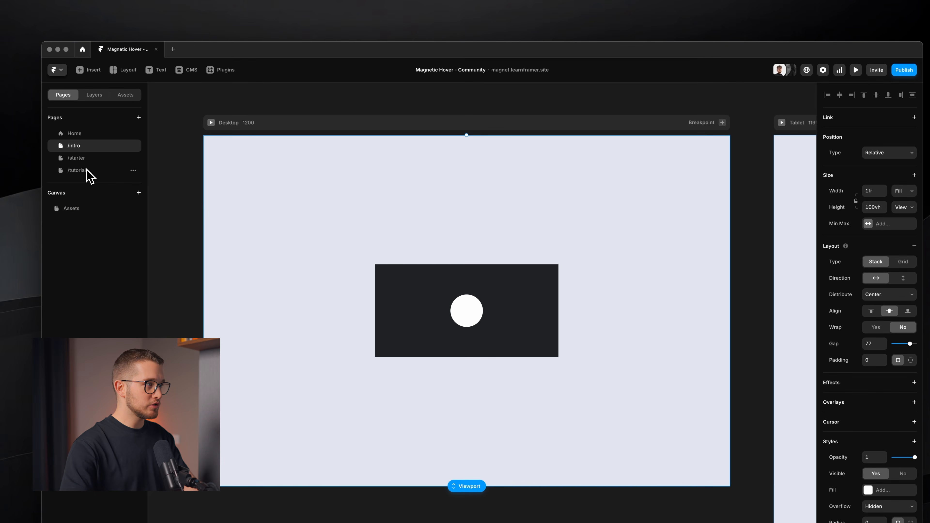
left_click(77, 170)
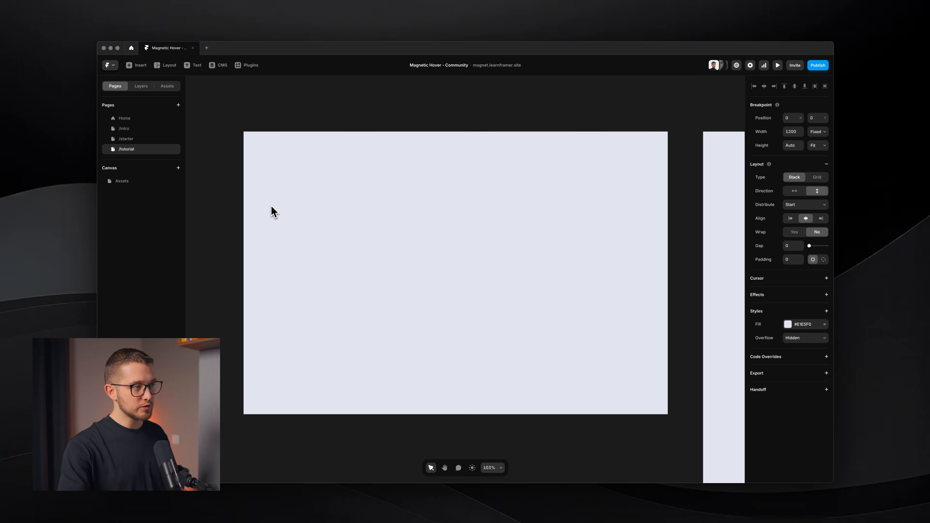
scroll(271, 205, "down", 1)
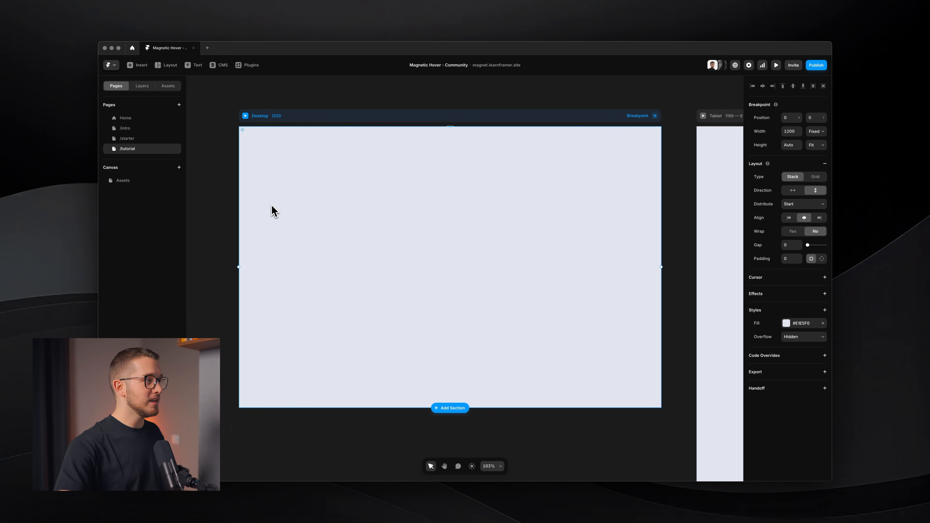
left_click(128, 138)
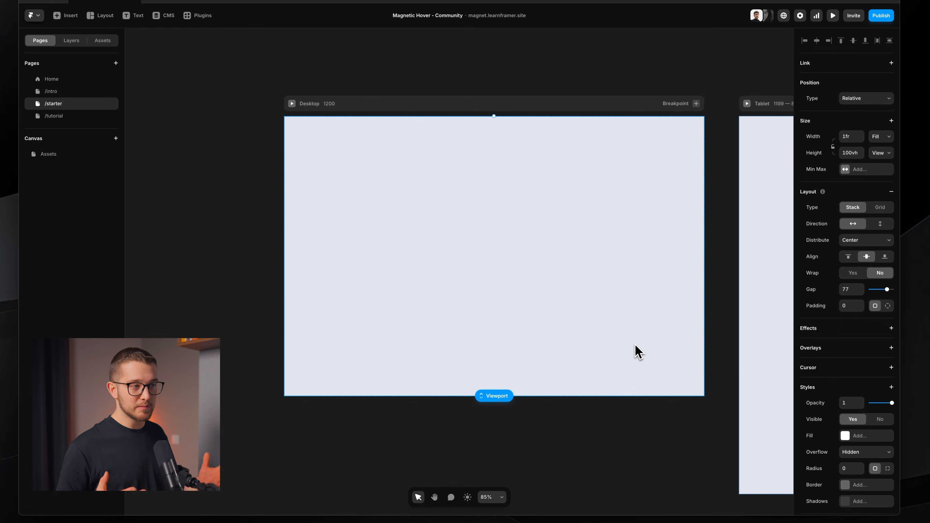
scroll(635, 345, "right", 1)
key("f")
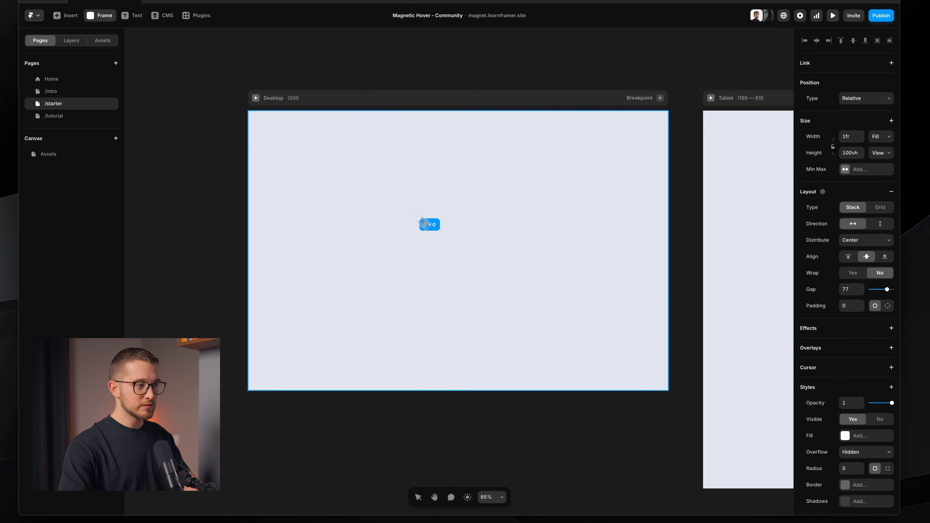
left_click_drag(421, 217, 502, 261)
key("Delete")
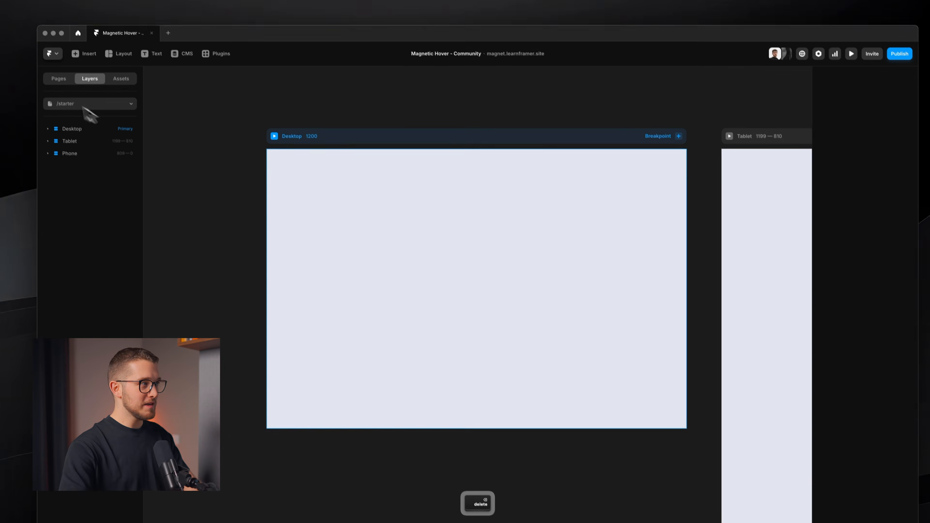
Return to the /tutorial page and open the Assets canvas page to examine the icon images.
left_click(71, 65)
left_click(88, 165)
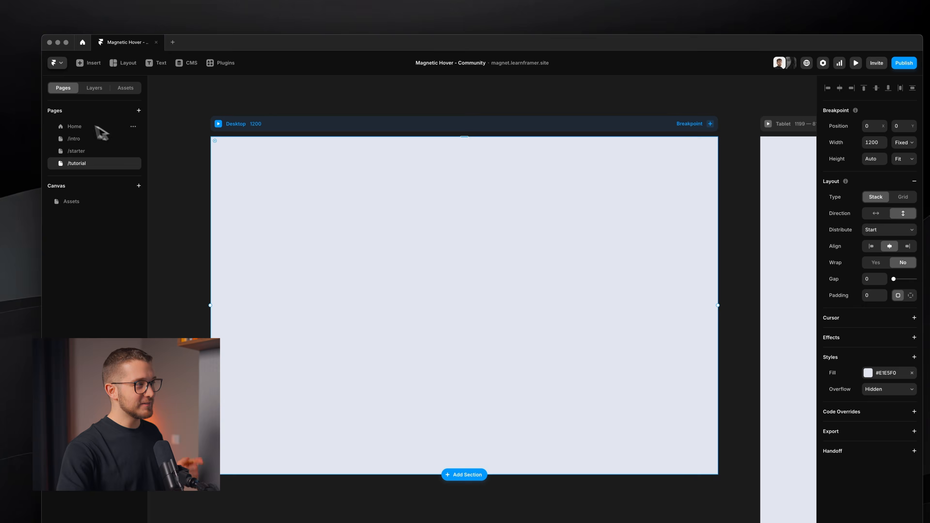
left_click(72, 201)
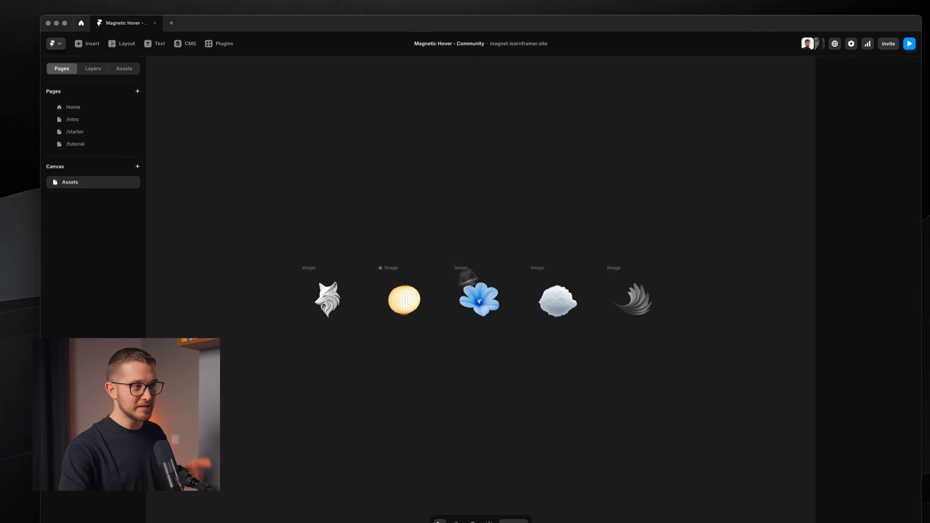
Copy the blue flower image from the Assets canvas and paste it into the Desktop layout of the /tutorial page.
left_click(469, 278)
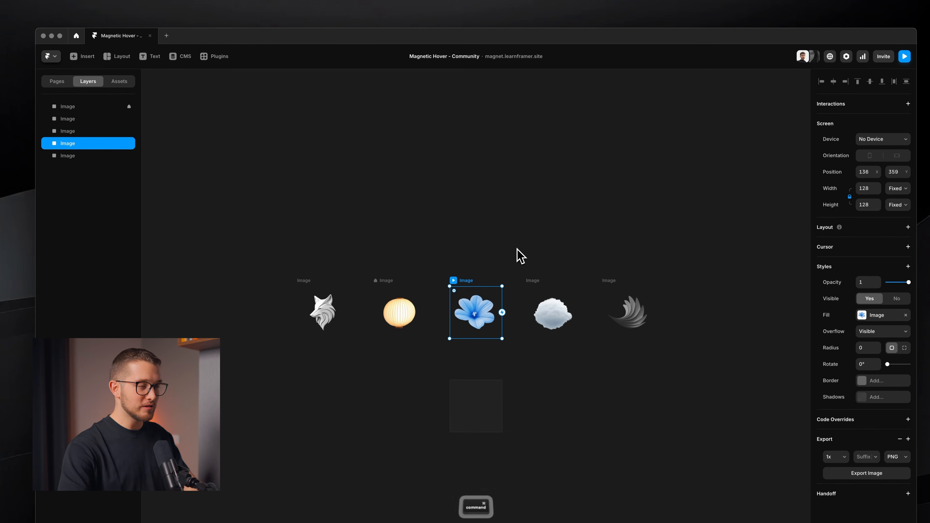
left_click(58, 82)
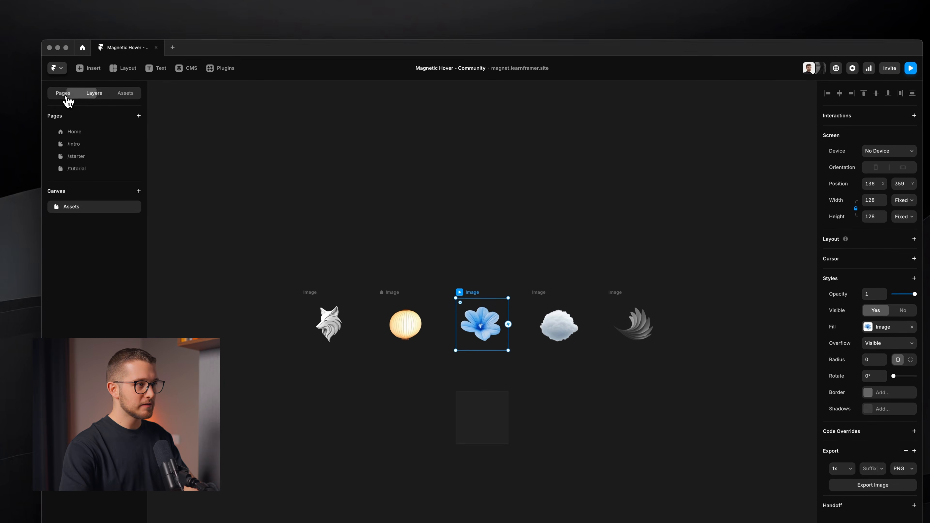
left_click(77, 168)
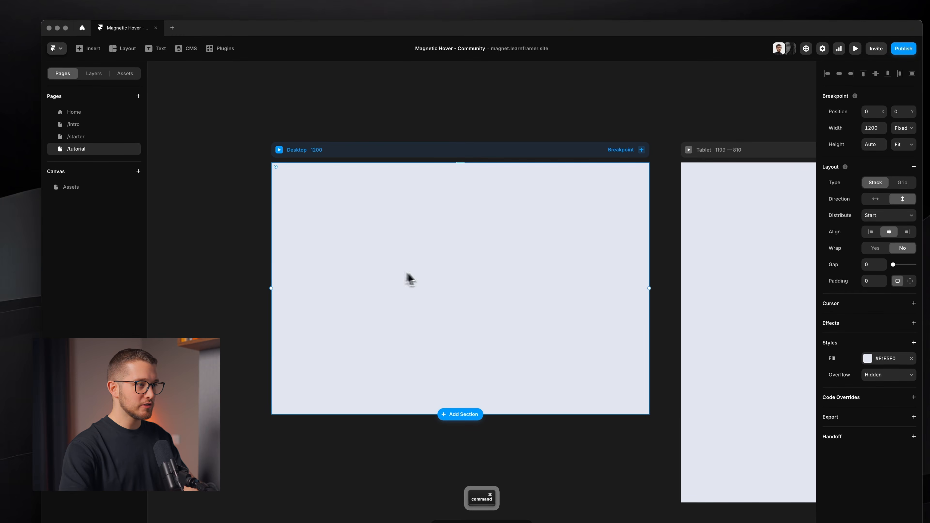
key("super+v")
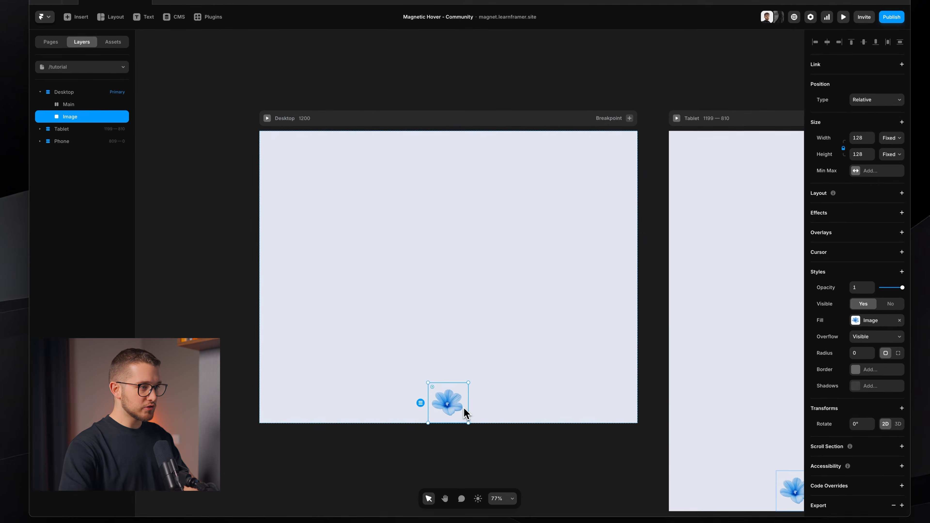
Move the pasted flower image into the Main stack of the Desktop layout.
key("super+x")
left_click(467, 301, "super")
key("super+v")
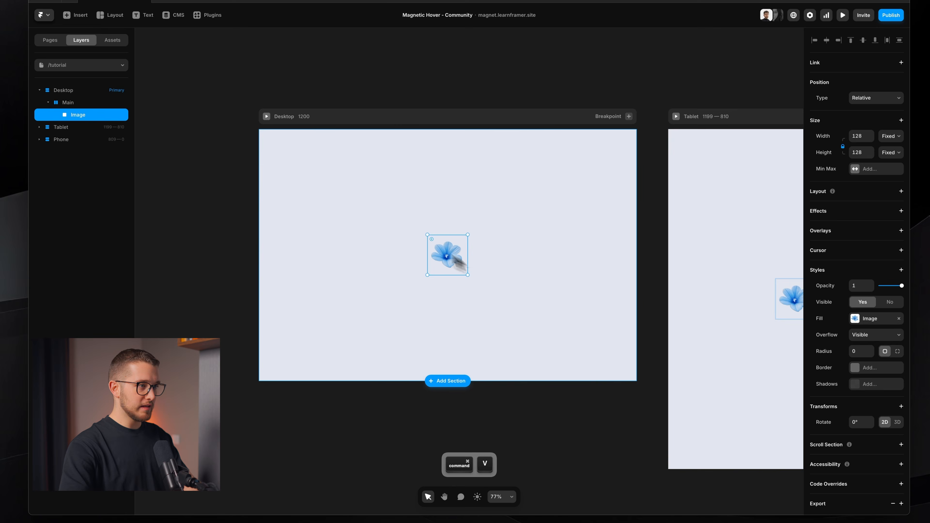
scroll(460, 255, "up", 2)
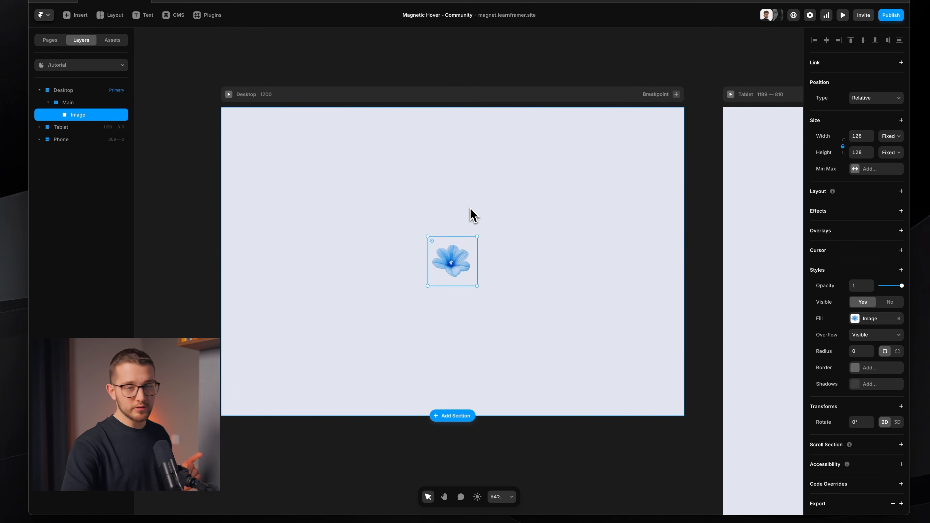
Examine the Canvas Pages option in the editor preferences.
left_click(66, 92)
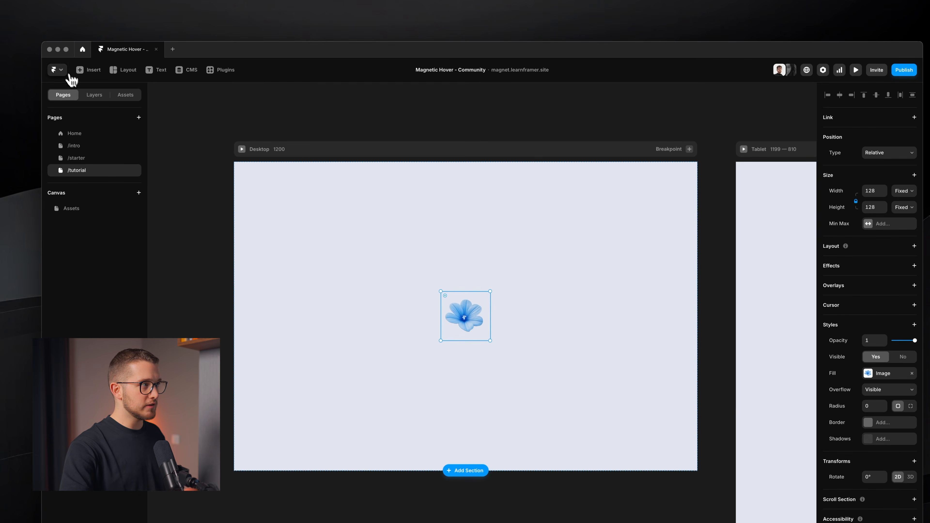
left_click(60, 70)
mouse_move(73, 145)
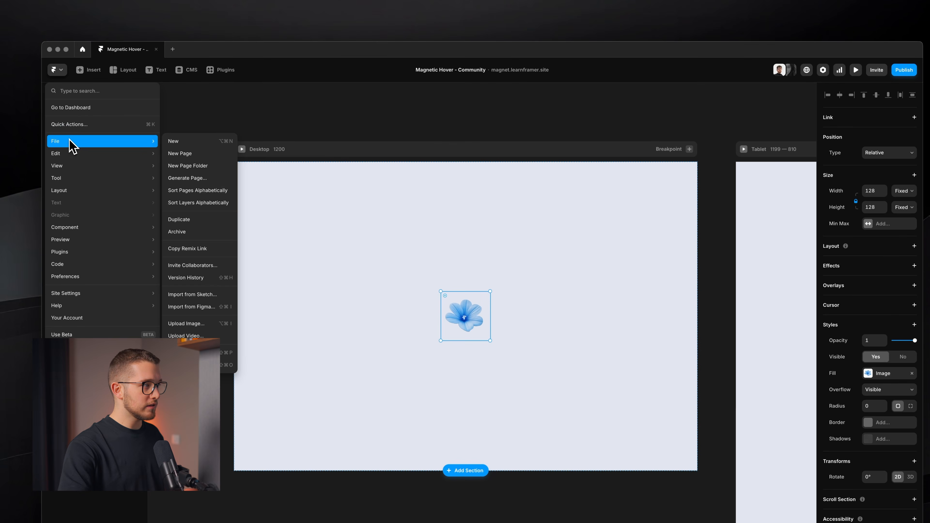
mouse_move(105, 278)
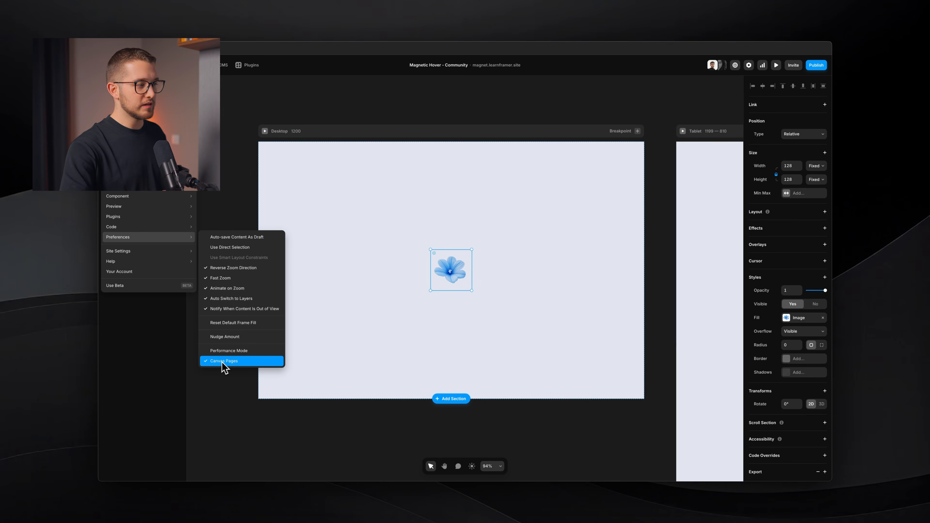
left_click(206, 361)
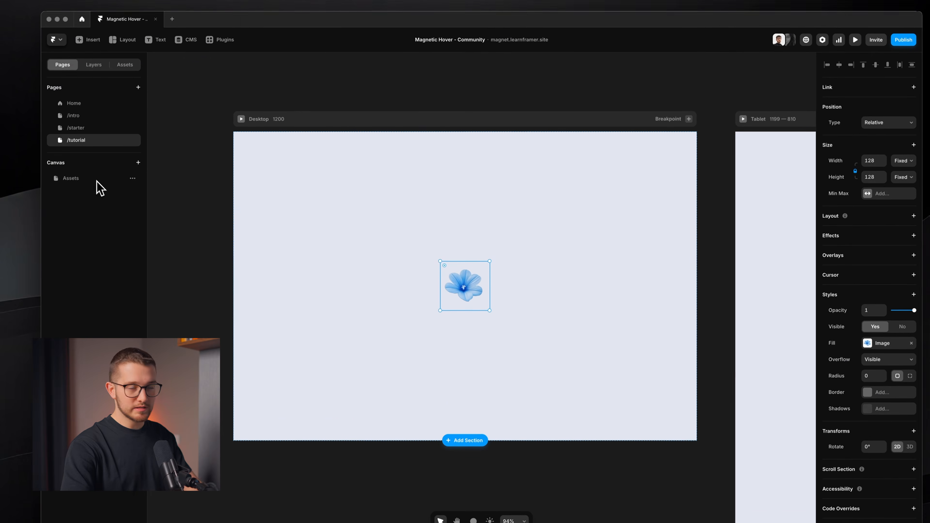
left_click(207, 268)
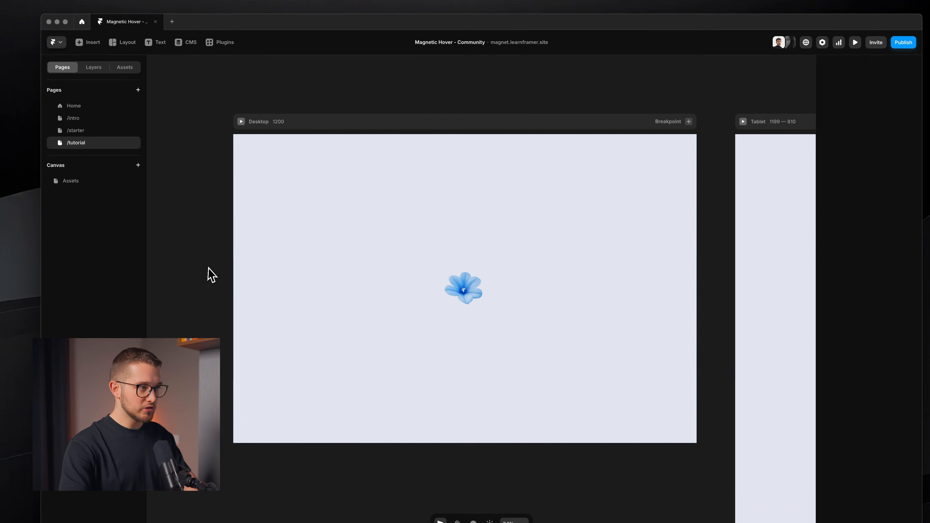
Resize the flower image proportionally about its centre to 56 × 56.
left_click(462, 283, "super")
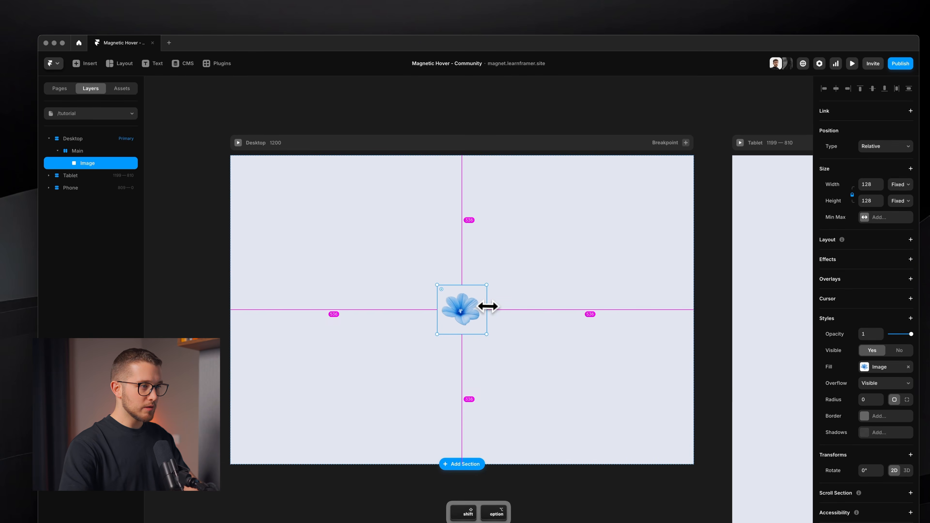
left_click_drag(487, 308, 474, 304)
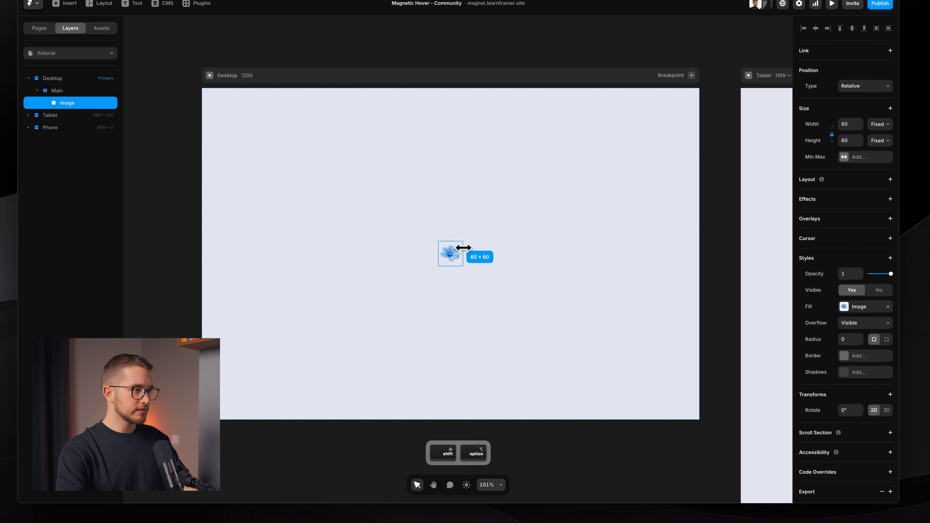
left_click_drag(463, 248, 462, 248)
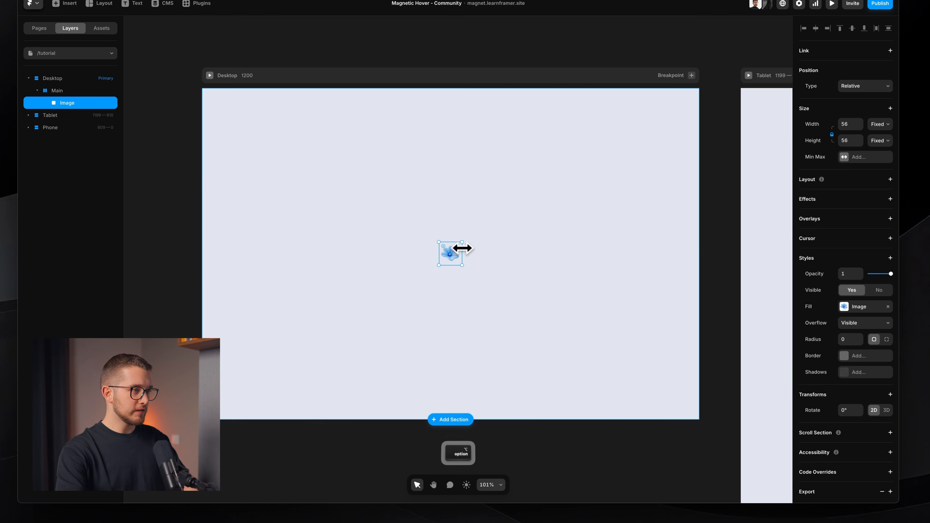
Rename the flower image layer as Flower.
scroll(463, 248, "up", 5)
scroll(462, 248, "left", 1)
scroll(463, 248, "down", 1)
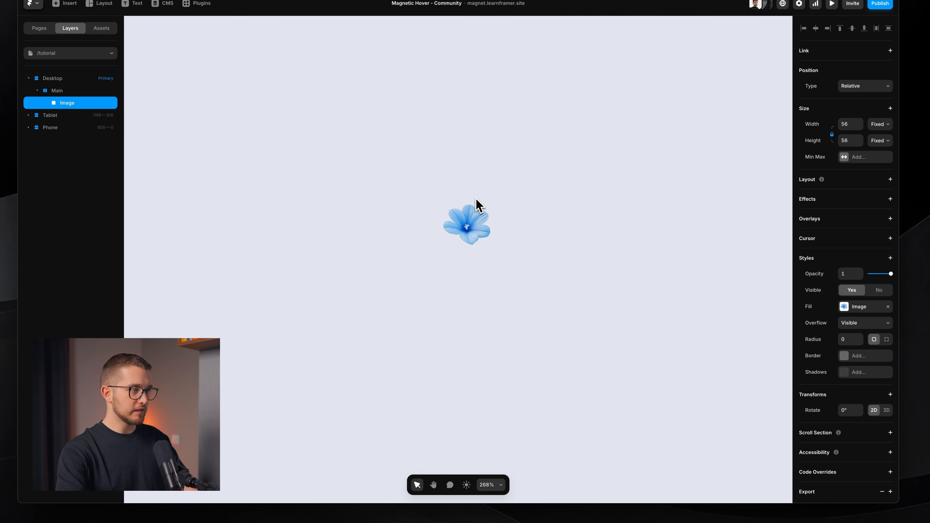
scroll(473, 207, "up", 3)
key("super+r")
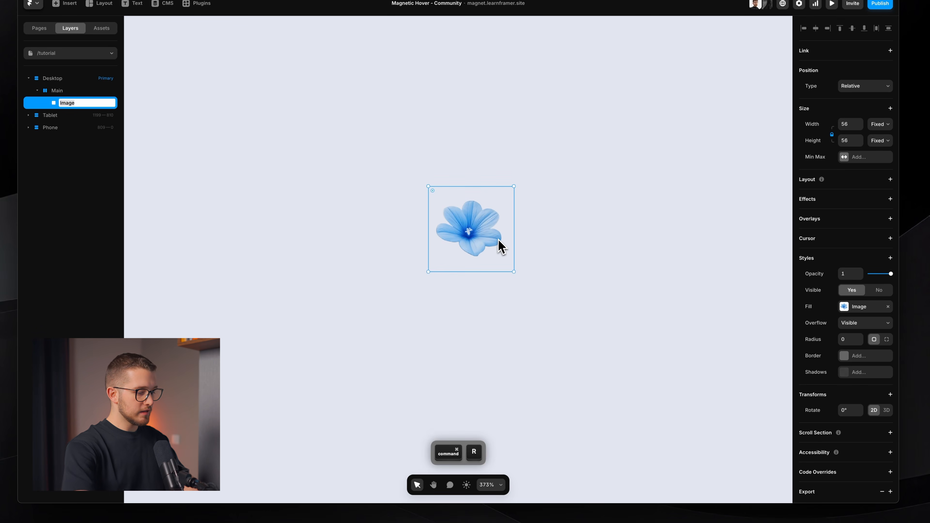
type("Flower")
key("Return")
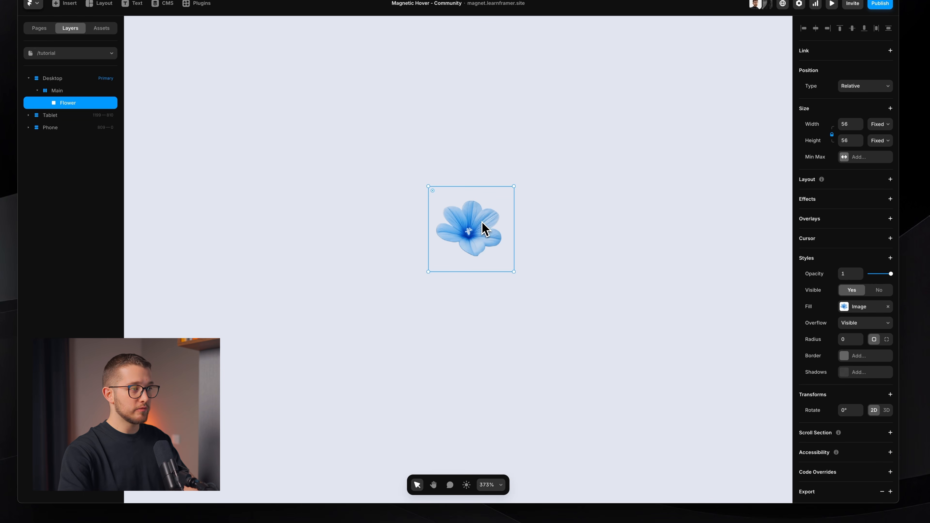
Wrap the Flower layer in a stack and make the stack's width fit its content.
scroll(482, 222, "down", 2)
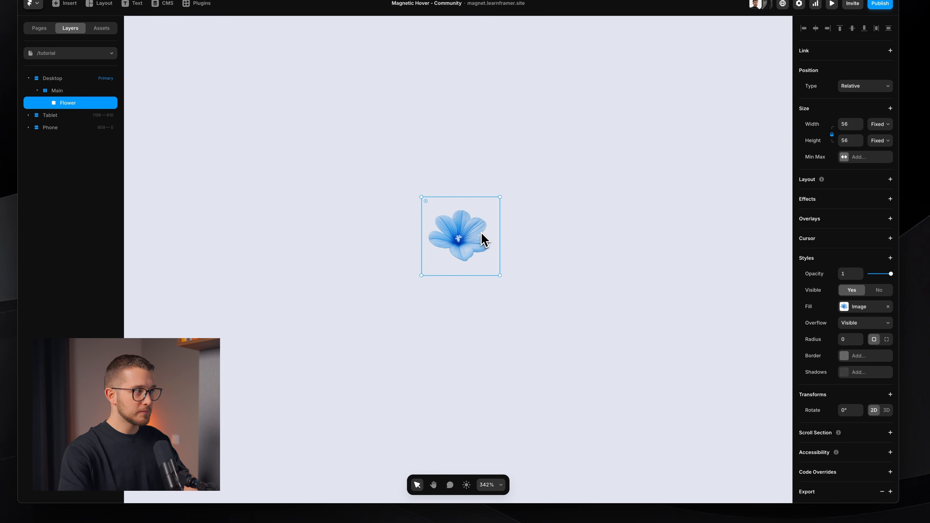
right_click(484, 239)
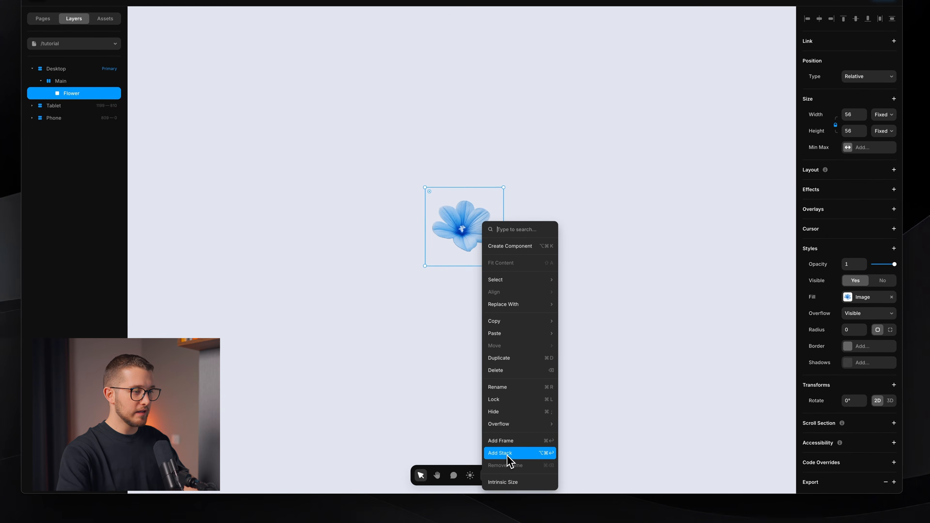
left_click(506, 447)
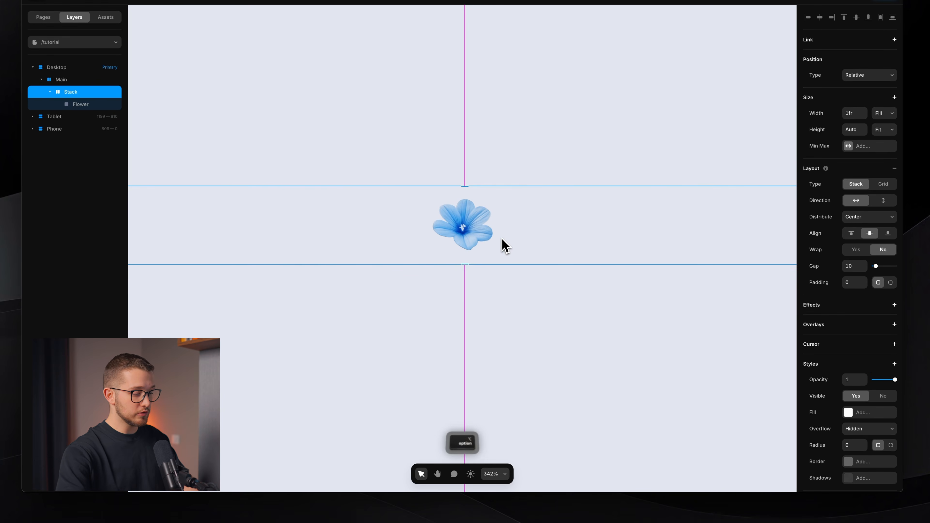
key("Escape")
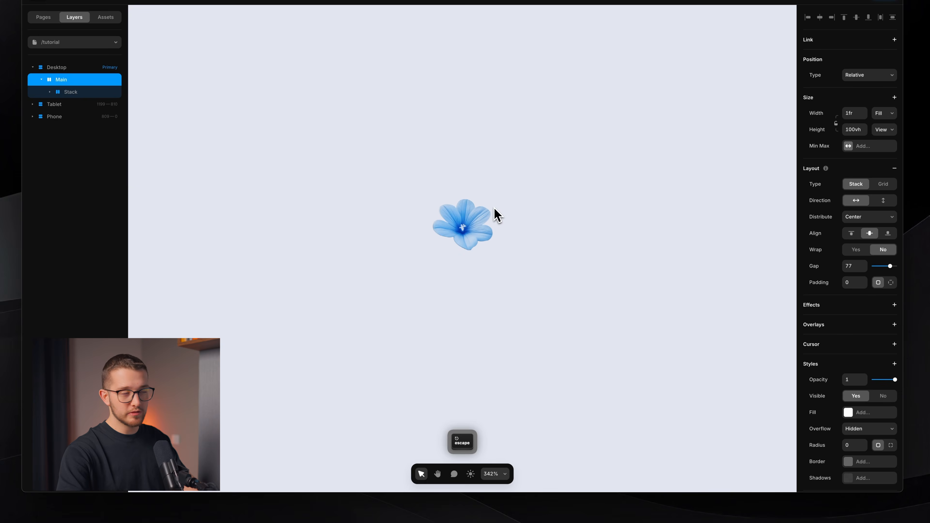
key("Return")
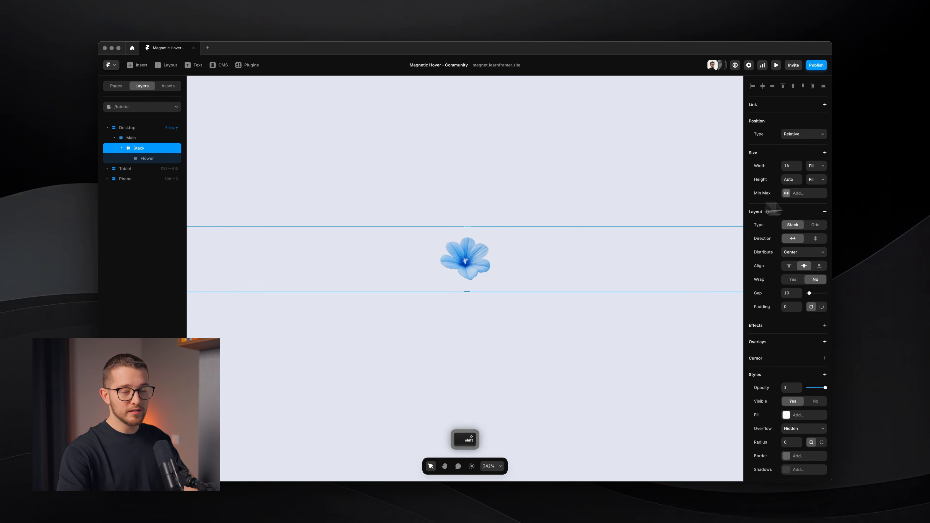
key("shift+x")
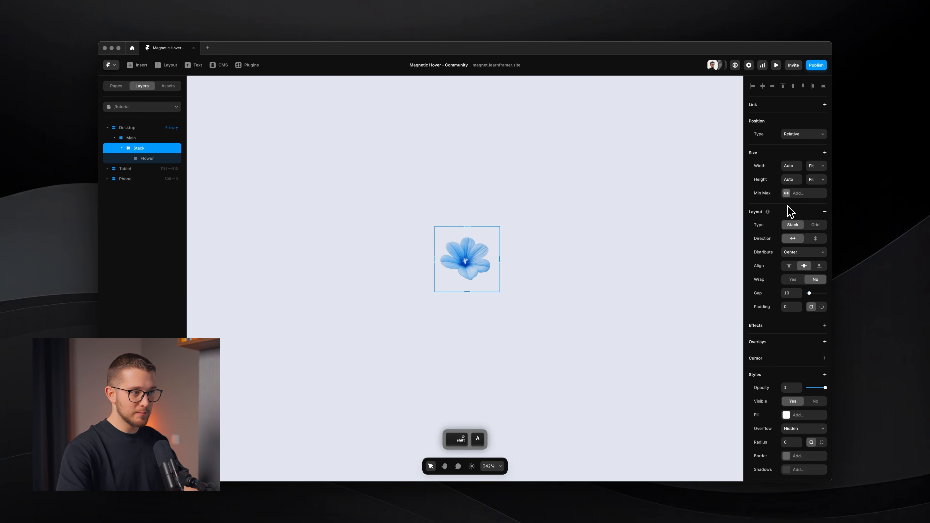
Rename the stack around the flower as Content.
double_click(145, 148)
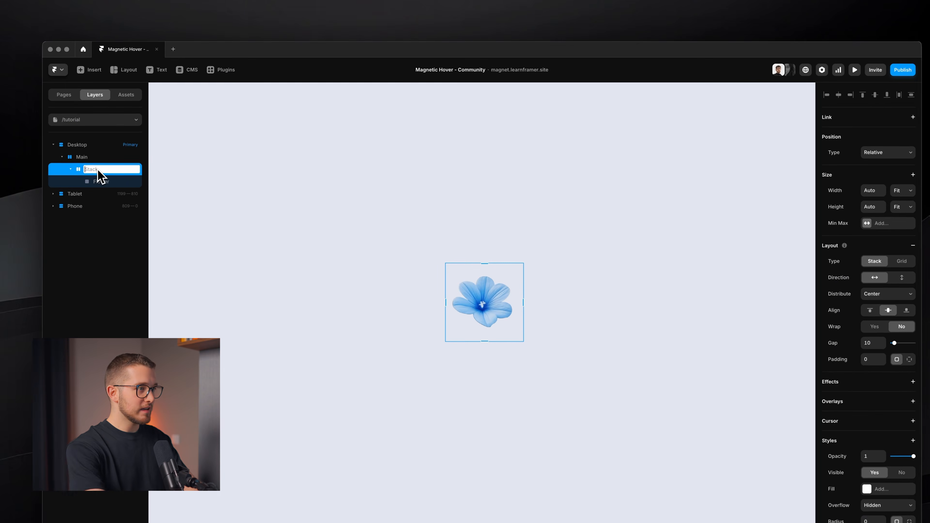
type("Content")
key("Return")
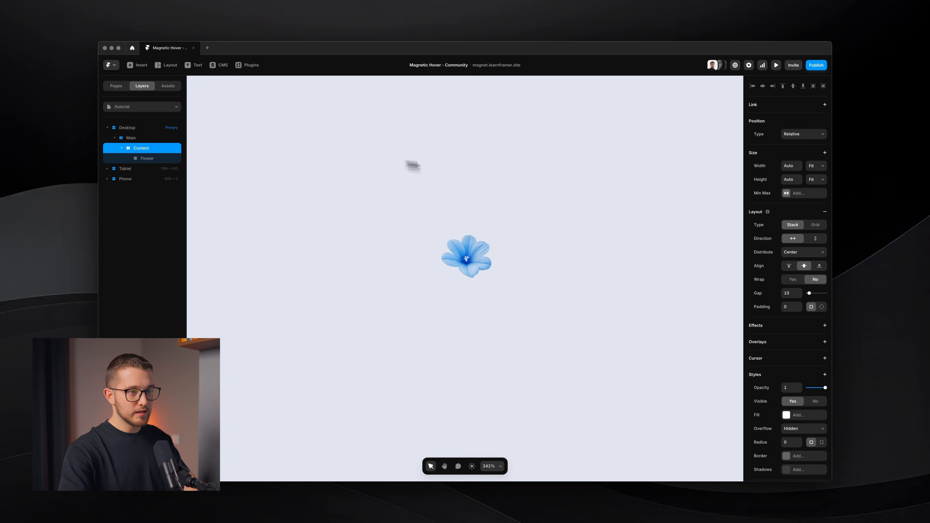
Give the Content stack individual padding of 10 at the top and bottom and 12 at the right and left.
left_click(822, 307)
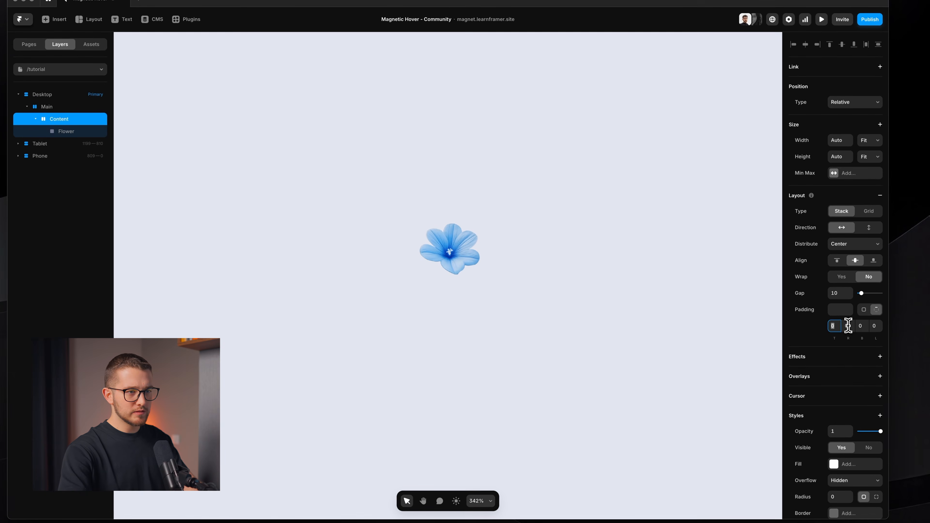
left_click(845, 326)
left_click(861, 326)
type("10")
left_click(848, 326)
type("10")
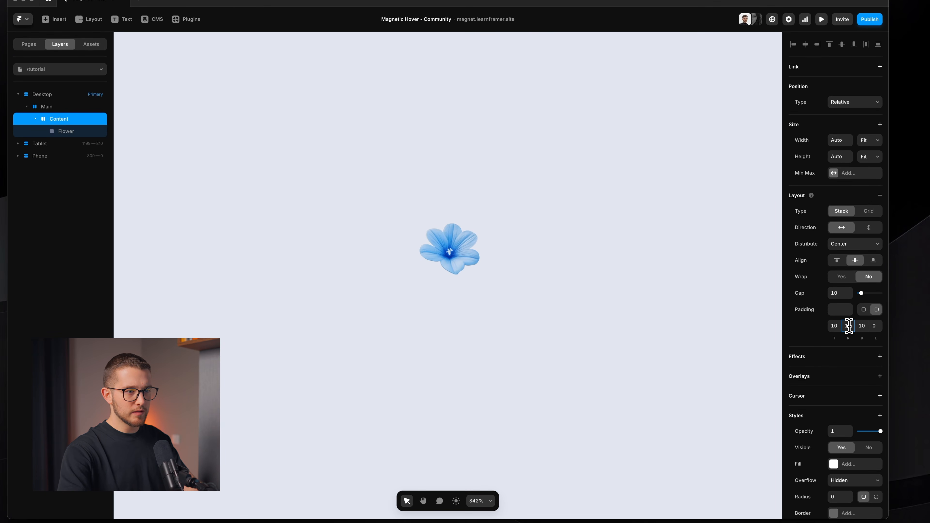
left_click(874, 325)
type("12")
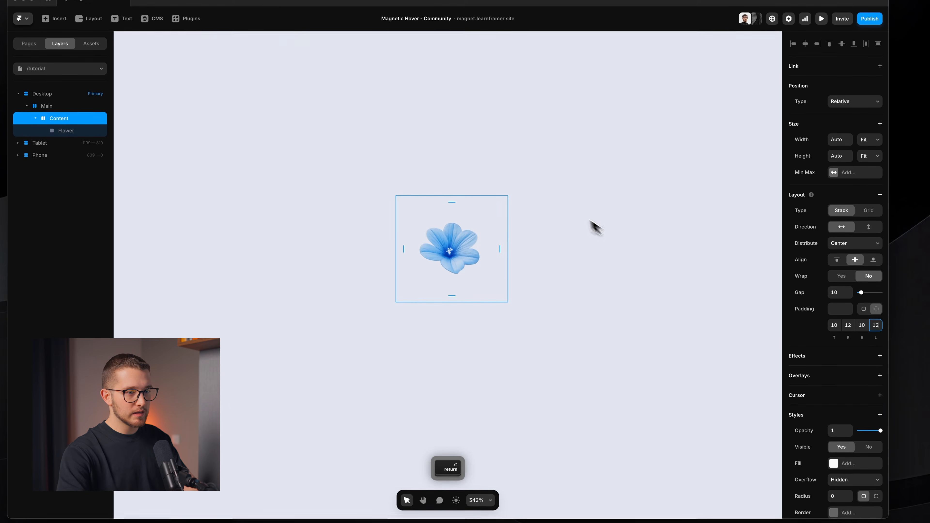
Set the Content stack's height to a fixed 56.
left_click(870, 148)
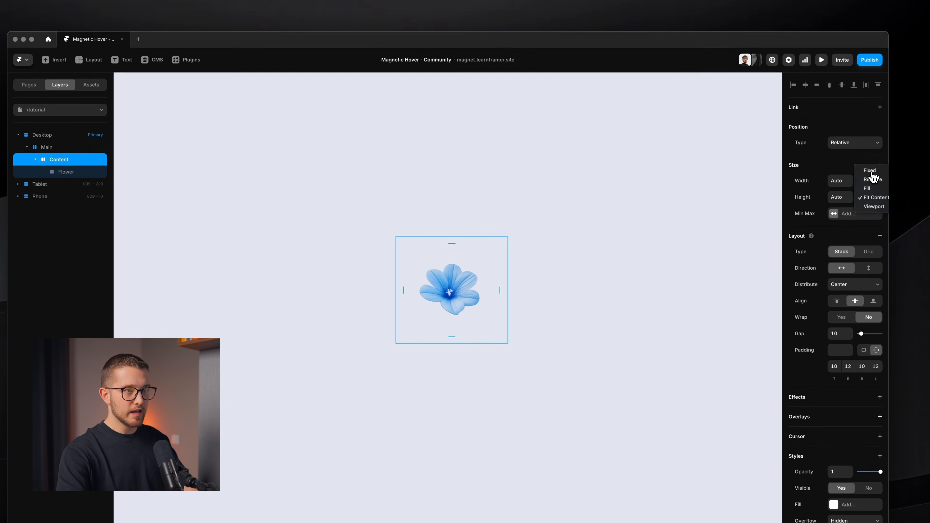
left_click(865, 132)
left_click(841, 197)
type("5")
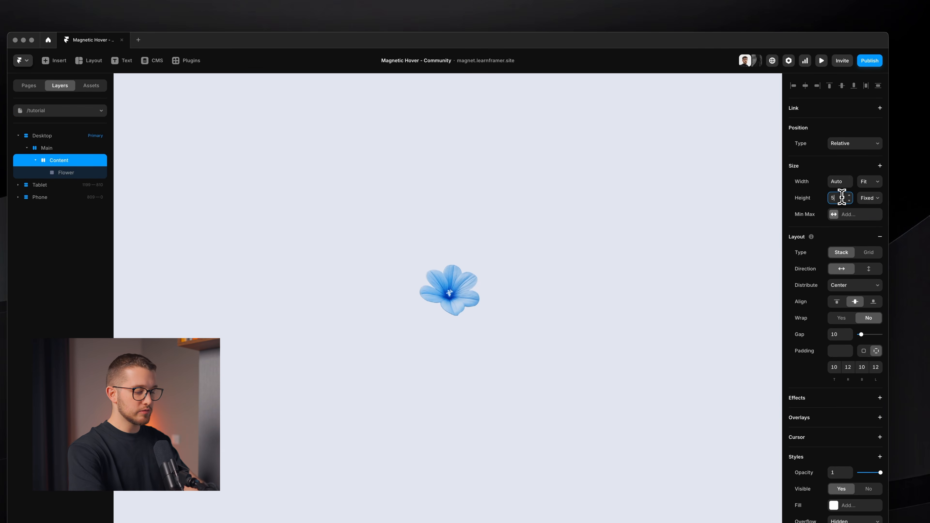
type("6")
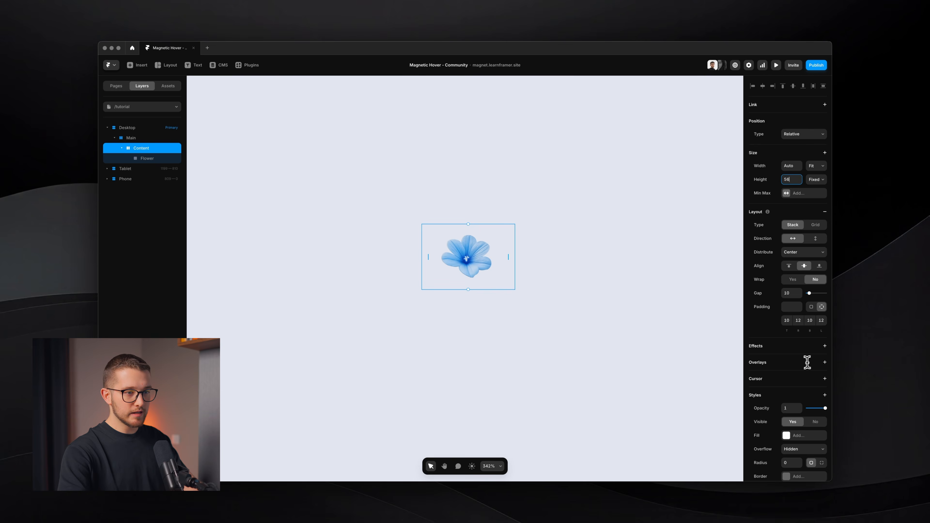
Add a white #FFFFFF fill at 15% opacity to the Content stack.
scroll(807, 361, "down", 4)
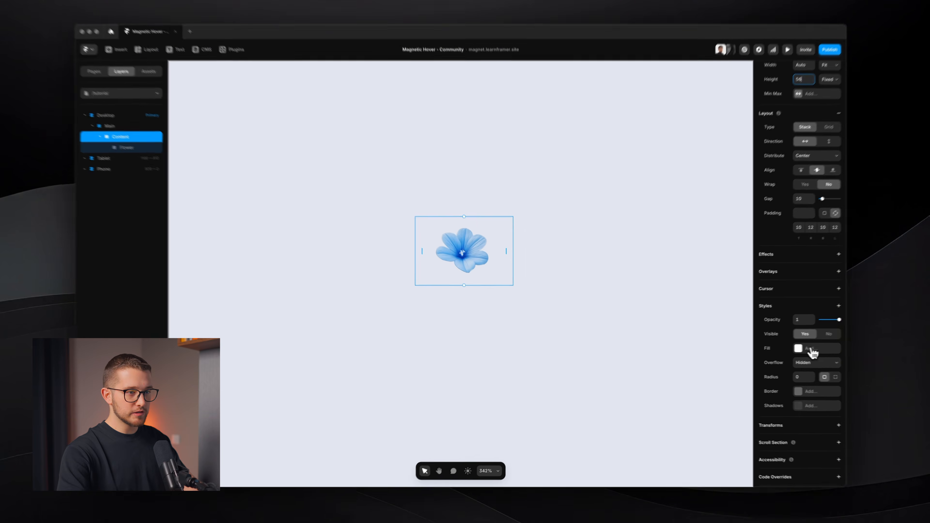
left_click(800, 351)
left_click(737, 345)
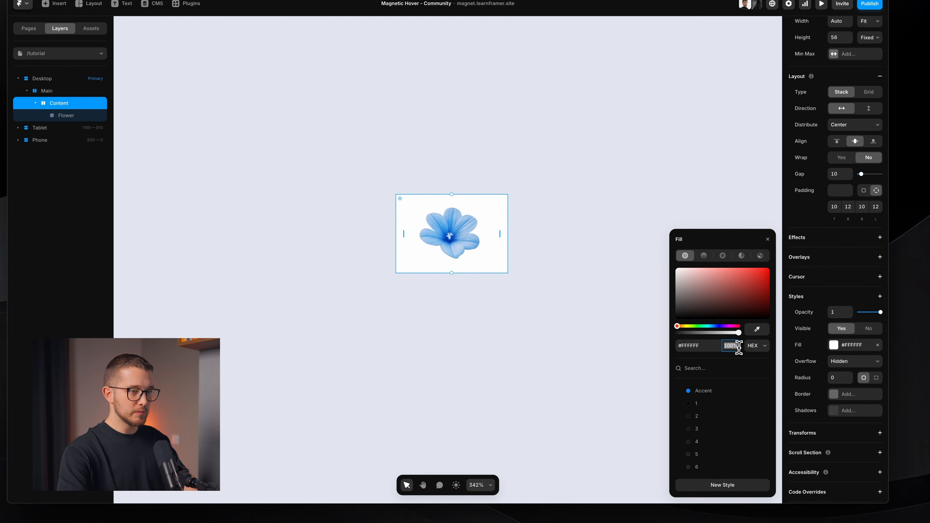
type("10")
key("BackSpace")
type("5")
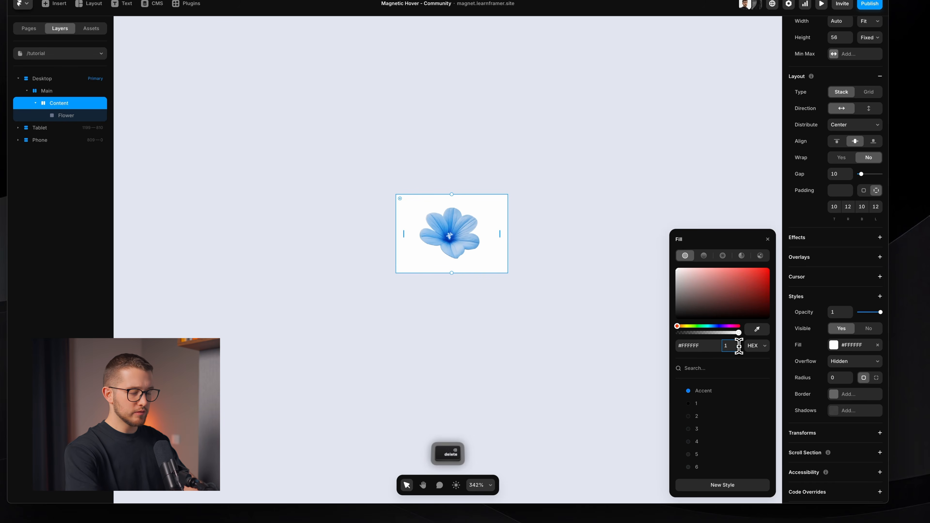
key("Return")
left_click(768, 239)
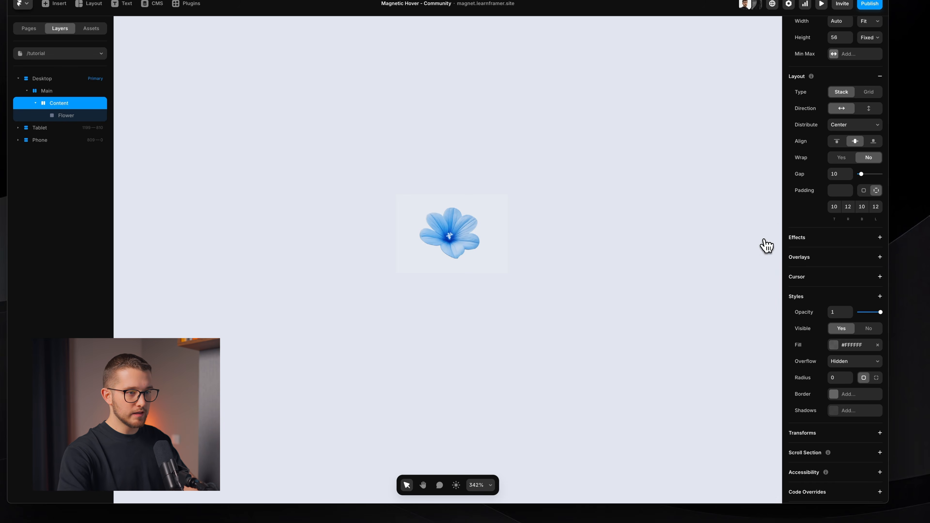
Give the Content stack a solid white #FFFFFF border at 20% opacity with width 2, and a corner radius of 100.
left_click(840, 395)
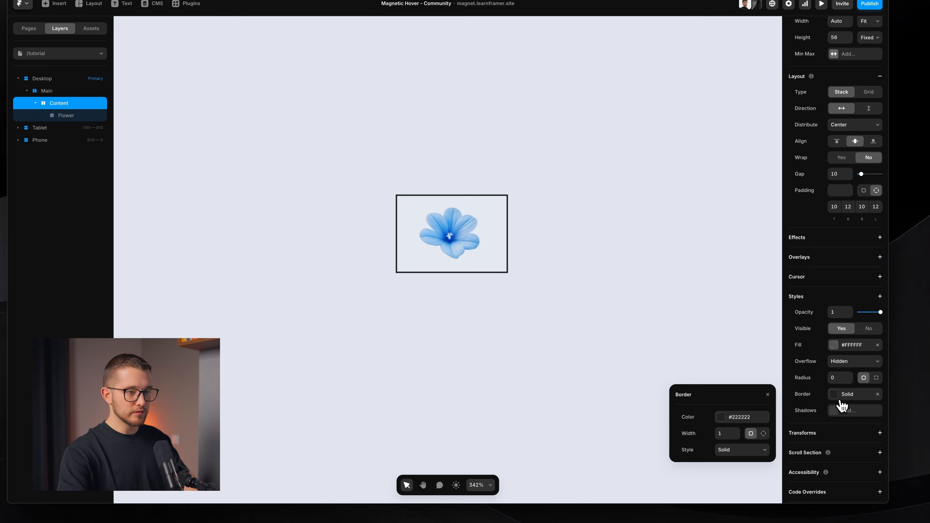
left_click(745, 420)
left_click_drag(706, 312, 606, 199)
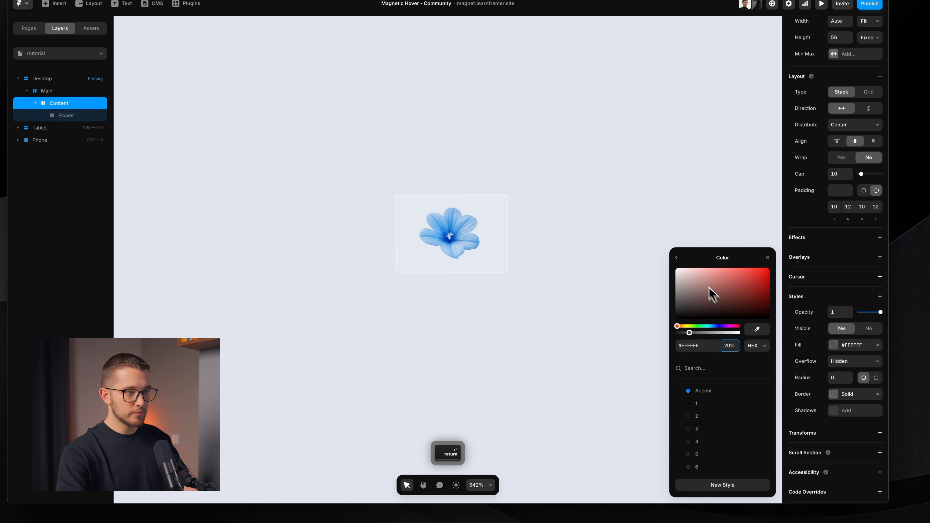
left_click(676, 258)
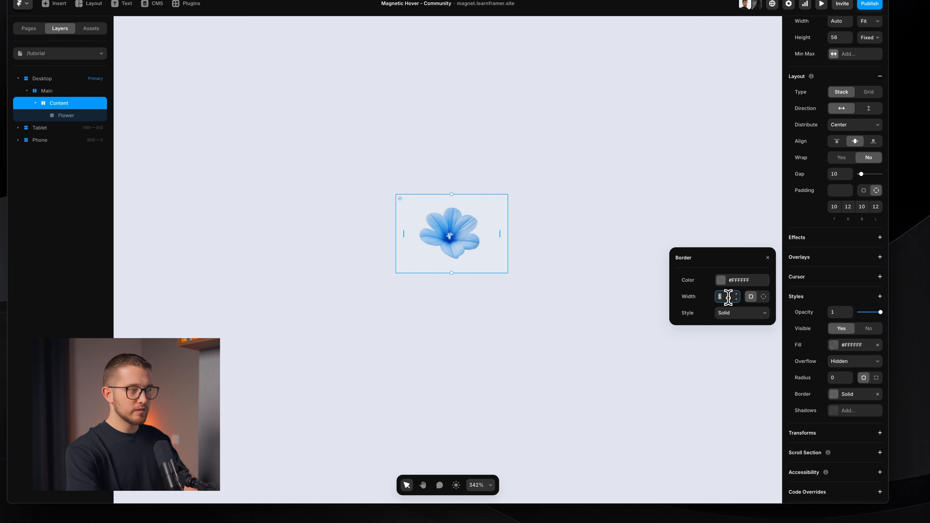
type("2")
key("Return")
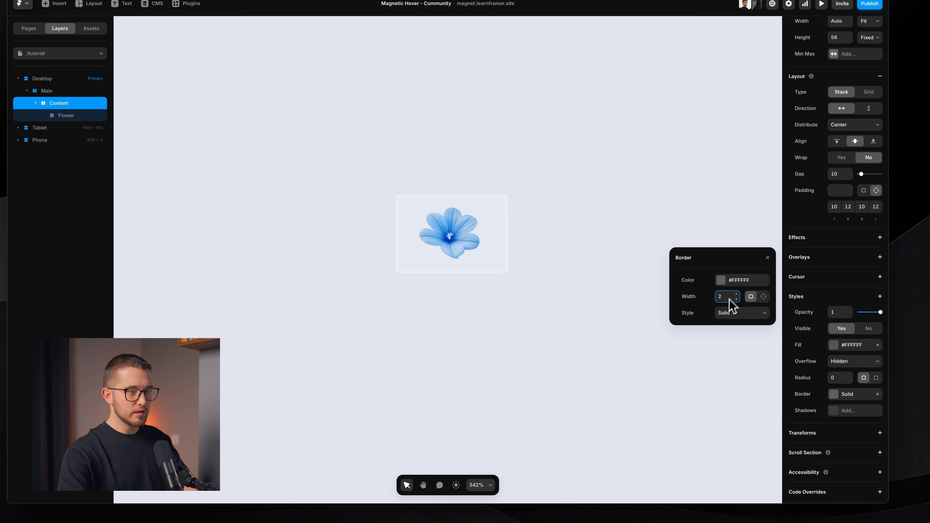
left_click(768, 258)
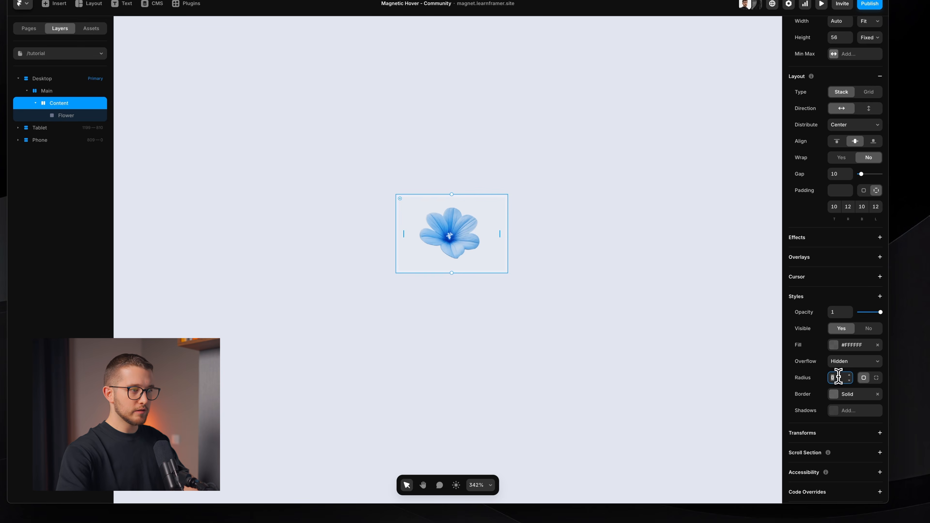
key("Return")
left_click(623, 366)
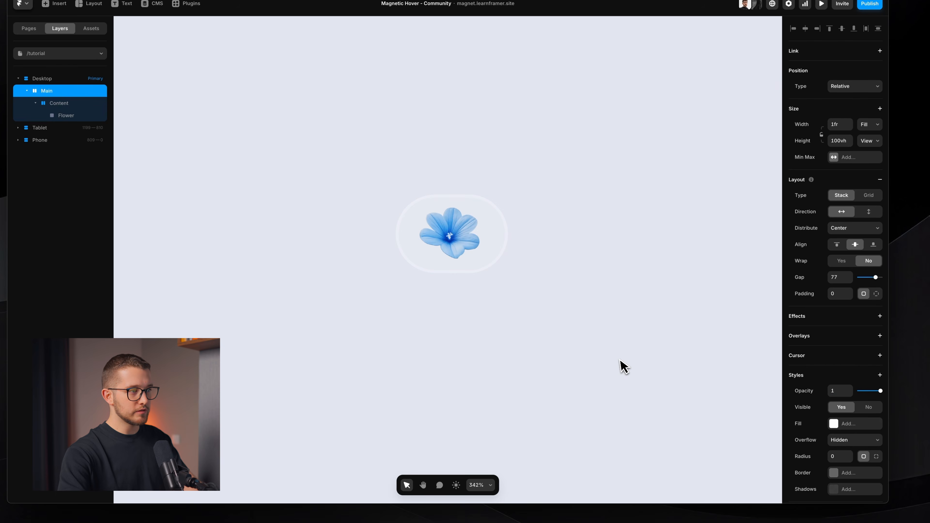
scroll(624, 366, "down", 5)
scroll(585, 342, "down", 2)
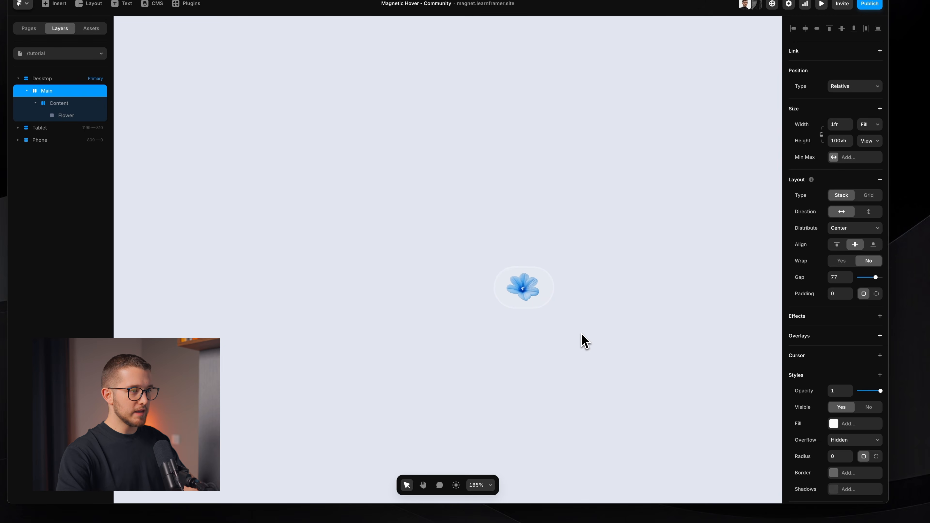
scroll(557, 295, "up", 5)
left_click(504, 280)
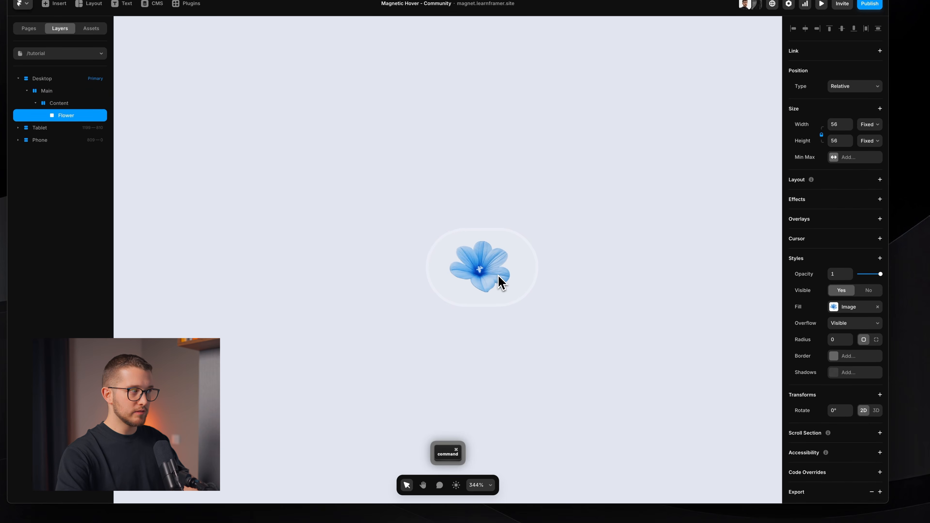
left_click(528, 260)
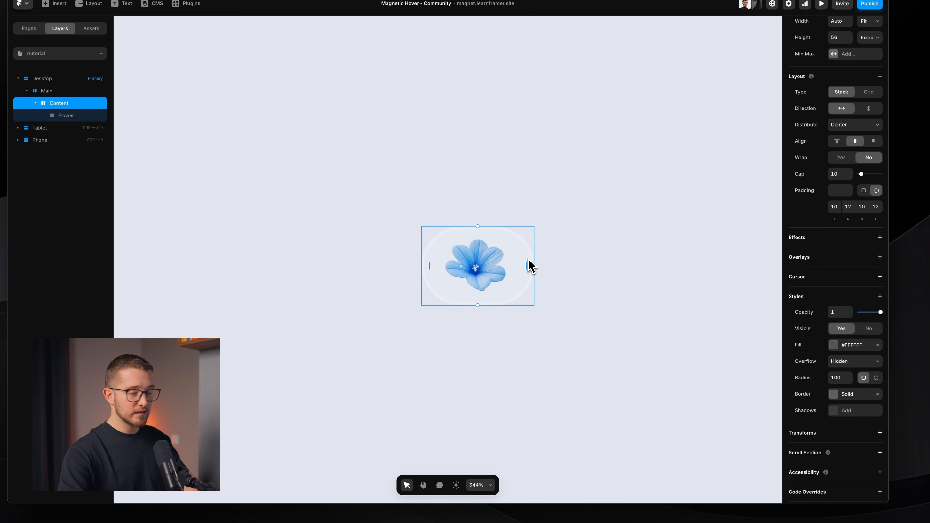
scroll(530, 266, "up", 2)
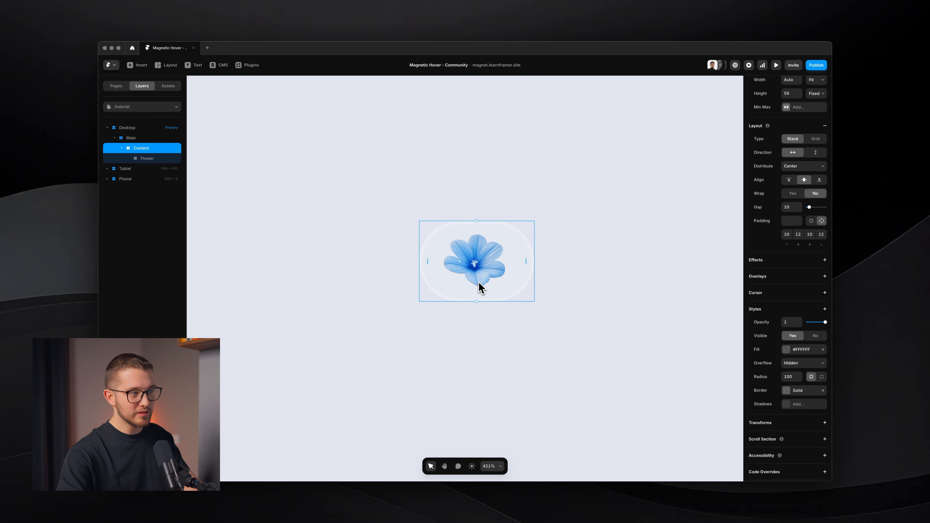
Add a text layer reading "Write something here" inside the Content stack beside the flower.
left_click(491, 345)
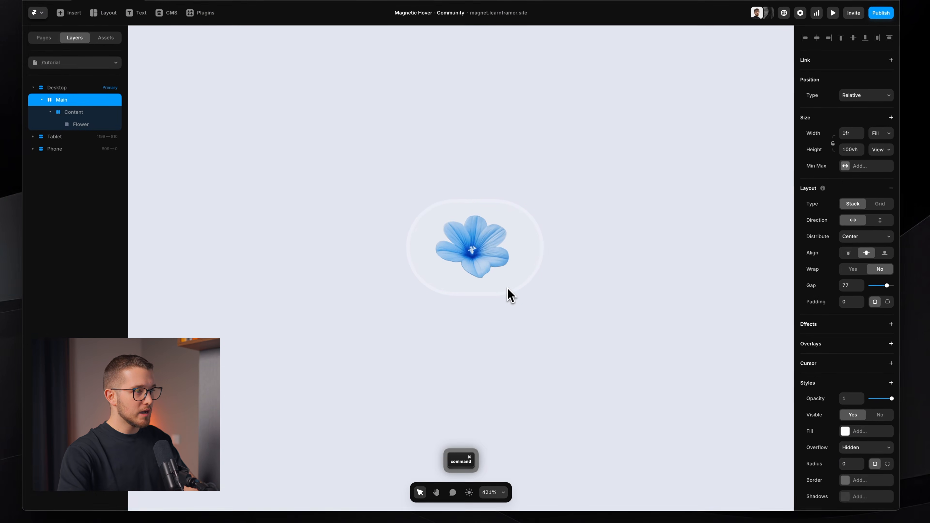
key("t")
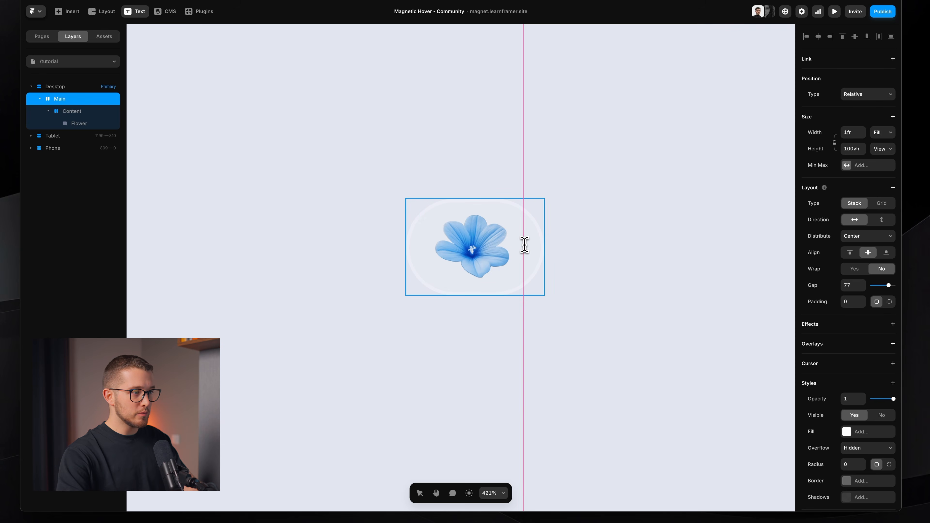
left_click(525, 244)
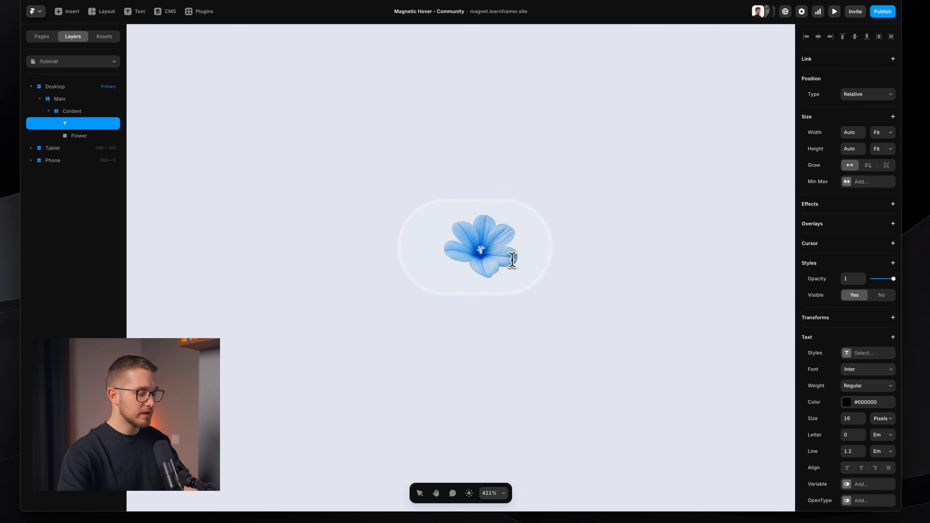
type("Write somethi")
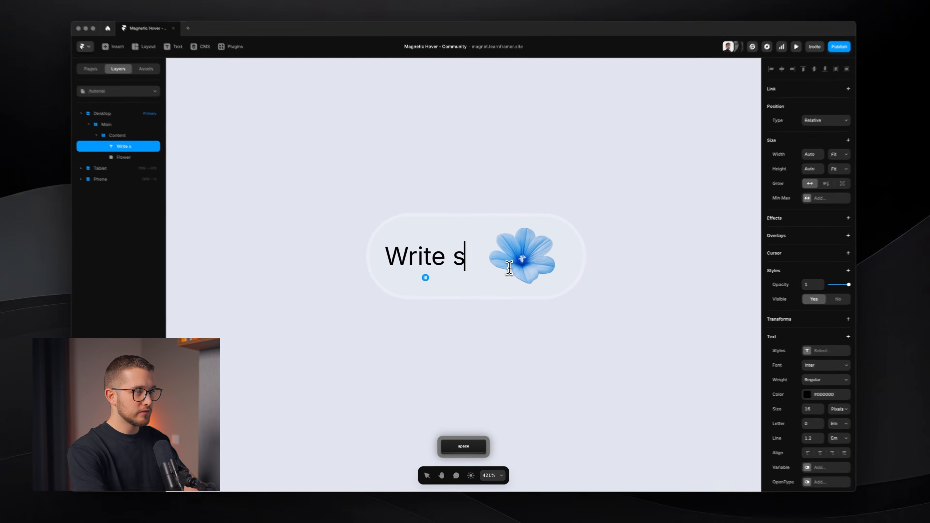
type("ng here")
key("Escape")
Check the flower item's wording in the finished demo and replace the text layer's content with "Beautiful visuals for your store".
key("super+Tab")
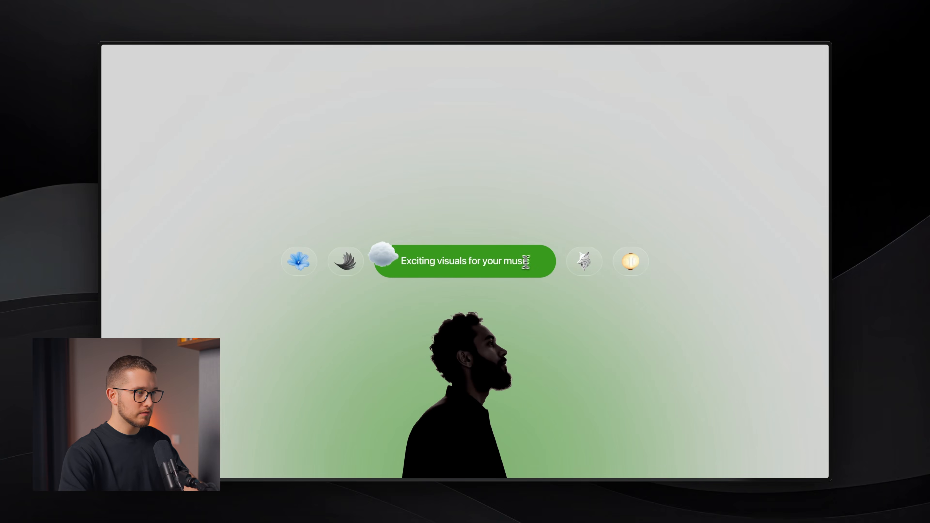
left_click(299, 261)
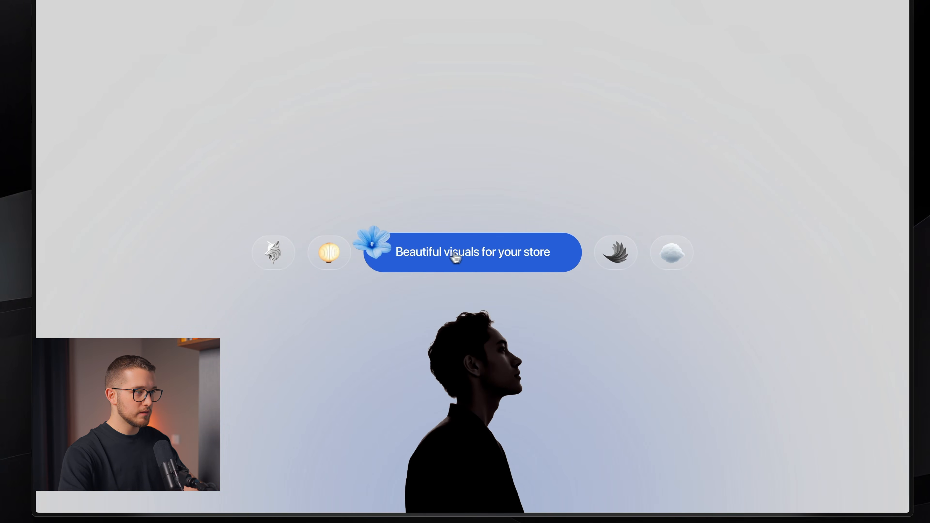
key("super+Tab")
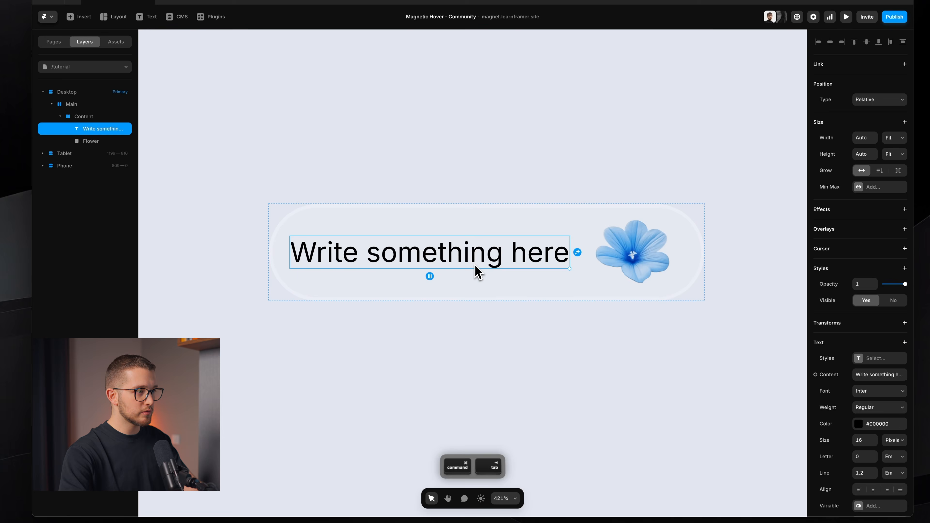
double_click(434, 253)
type("Beautiful visuals for your store")
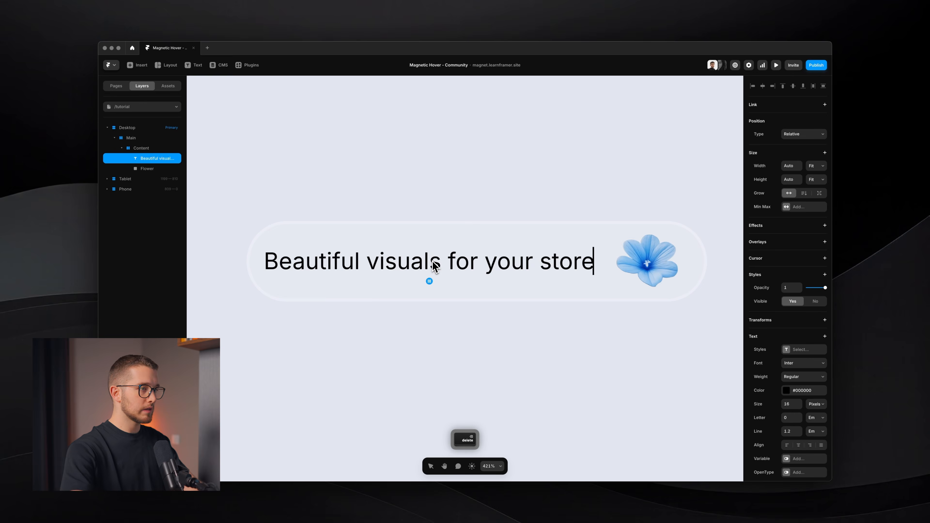
key("Escape")
Color the "Beautiful visuals for your store" text white #FFFFFF and set its weight to Medium.
double_click(431, 258)
key("super+a")
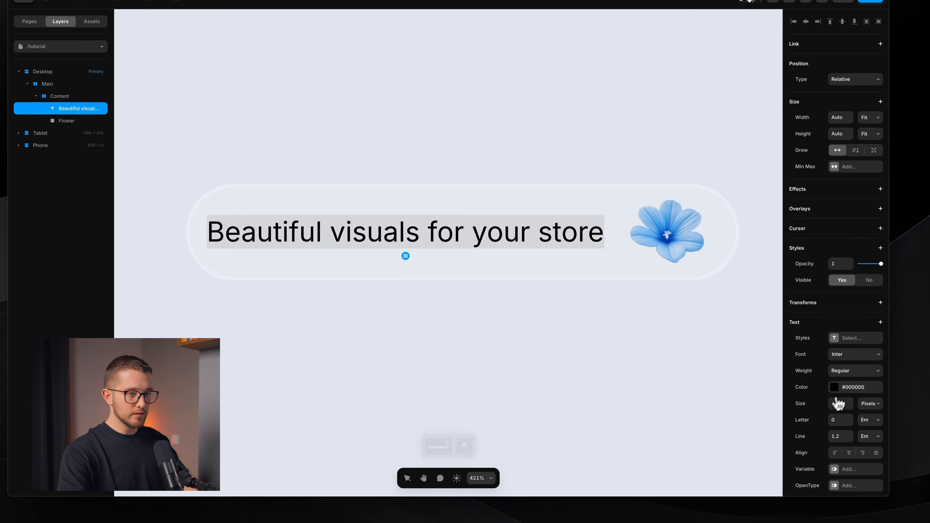
left_click(840, 388)
left_click_drag(716, 288, 677, 261)
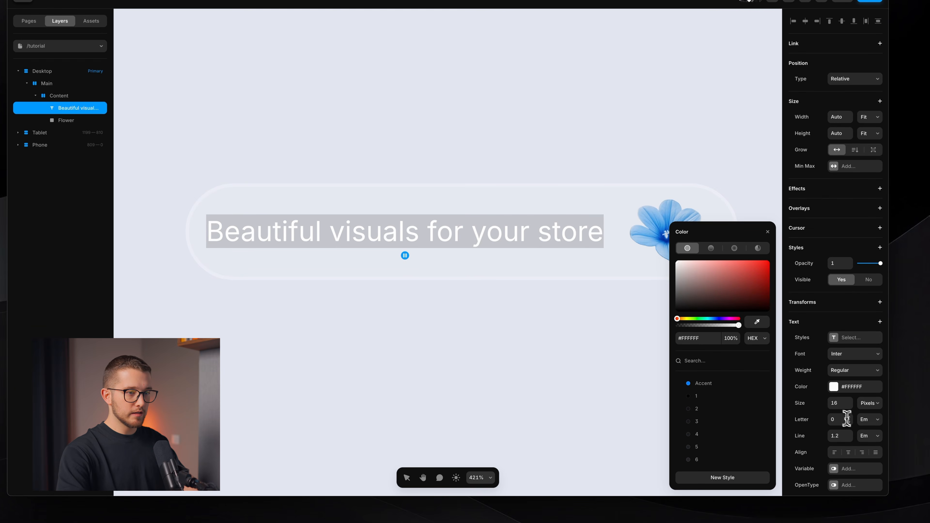
left_click(857, 371)
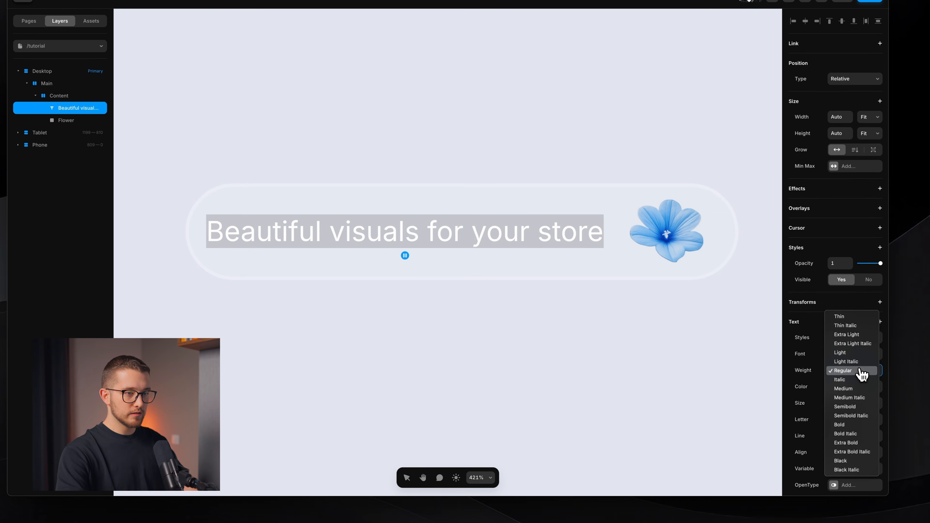
left_click(855, 383)
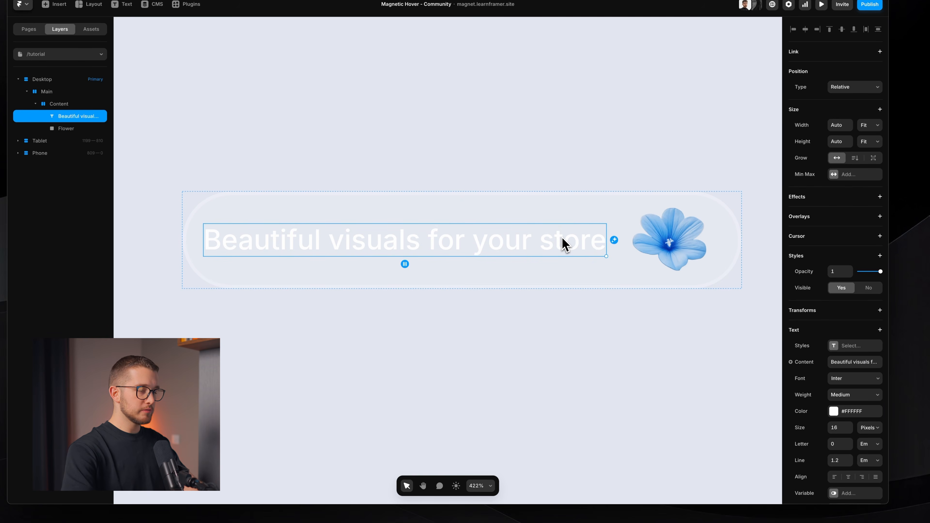
Move the text layer after the flower in the Content stack and wrap it in its own stack.
key("Right")
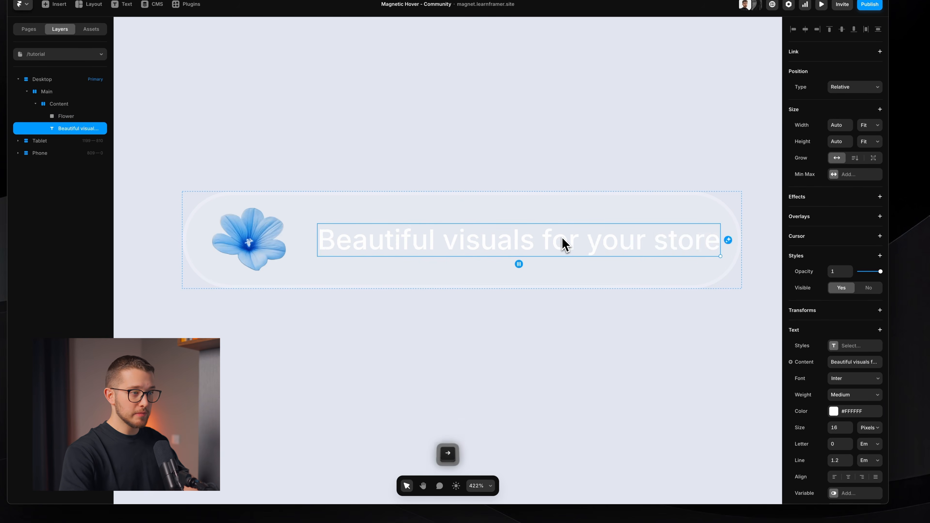
left_click(475, 220, "super")
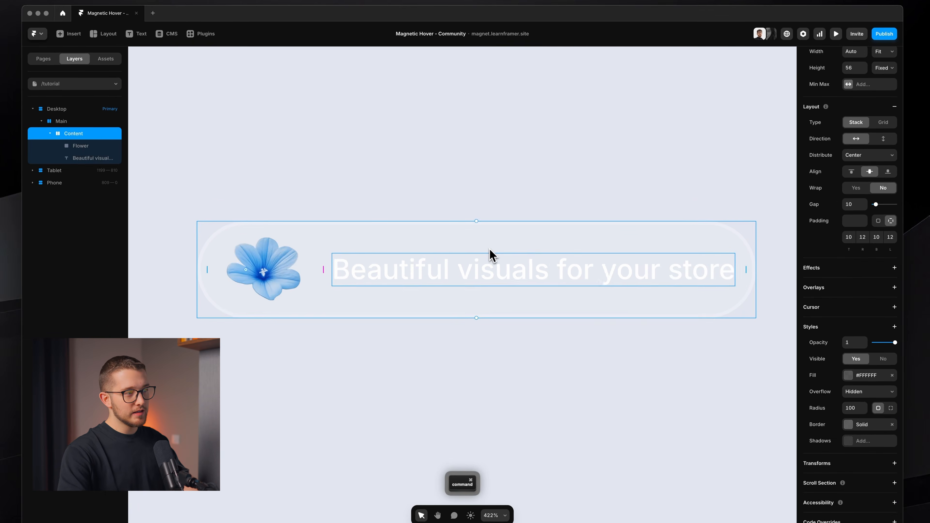
left_click(488, 260, "super")
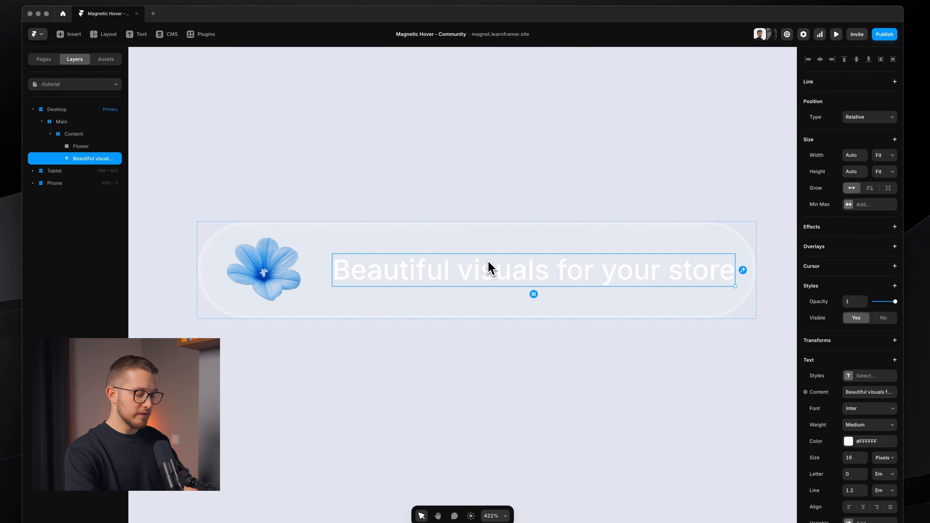
key("alt+super")
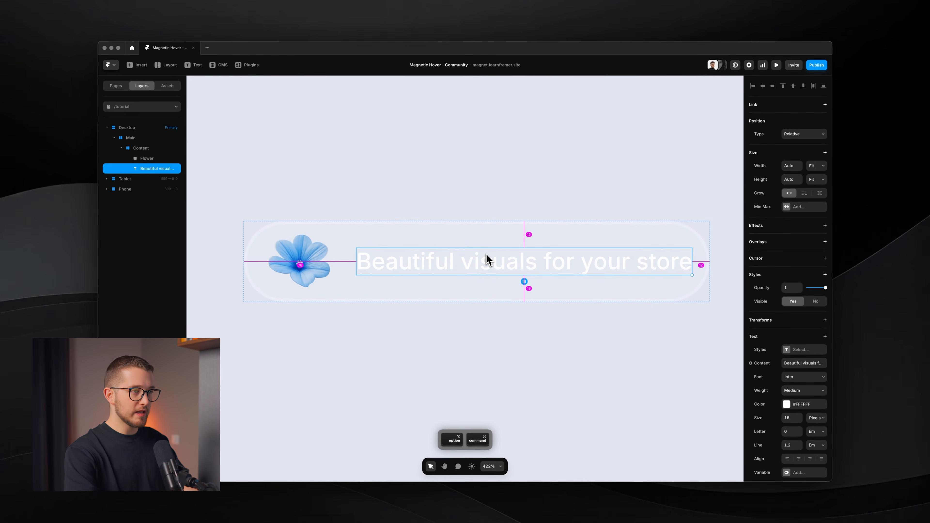
key("alt+super+Return")
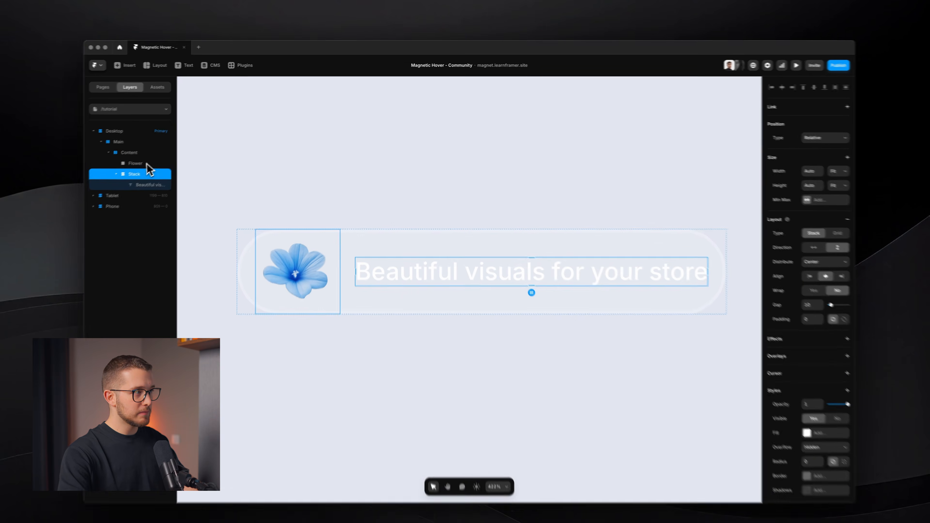
Rename the stack around the "Beautiful visuals for your store" layer as Text.
double_click(147, 173)
type("Te")
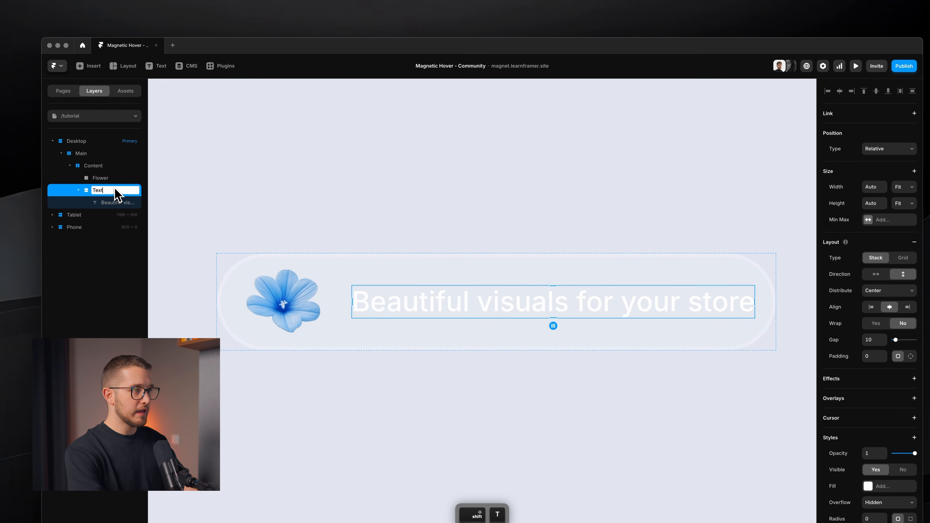
type("xt")
key("Return")
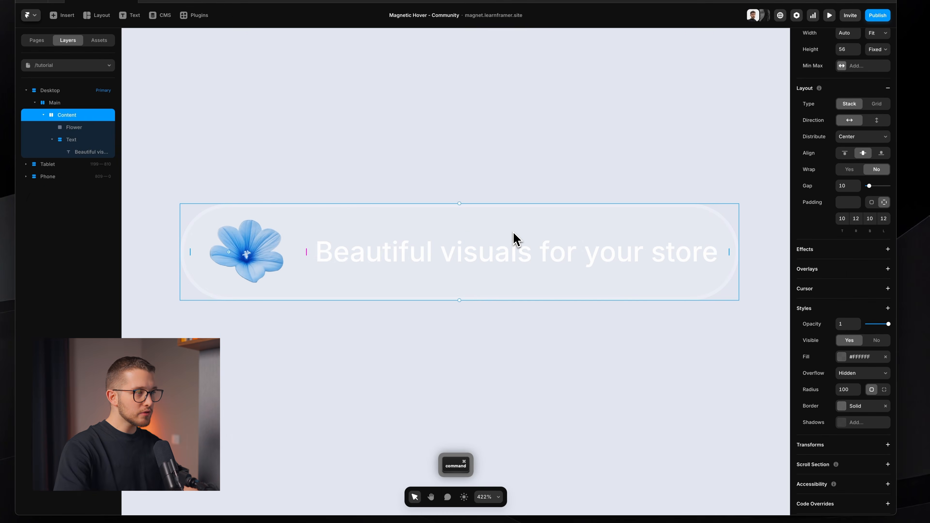
Increase the Content stack's right padding to give the text more room before the rounded edge.
left_click(403, 238, "super")
left_click(457, 218, "super")
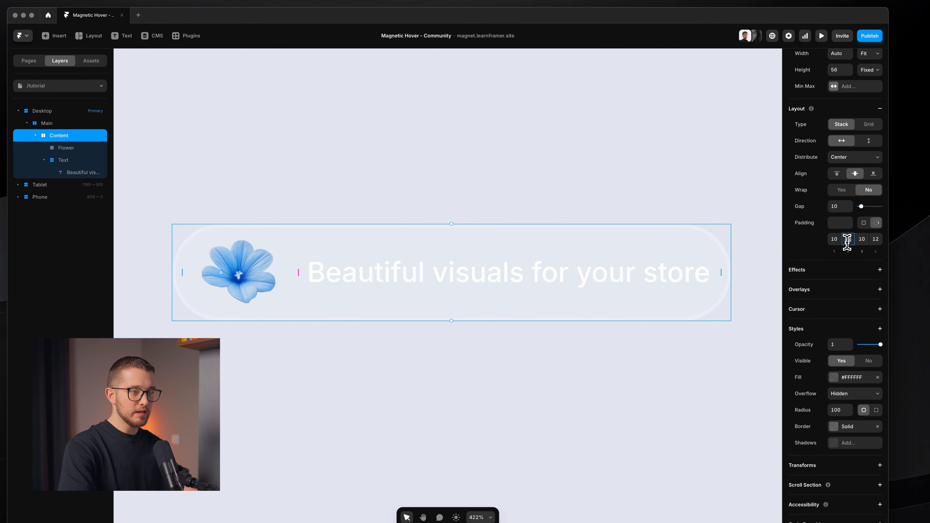
key("Up")
key("Up")
key("Up")
key("Up")
key("Up")
key("Up")
key("Up")
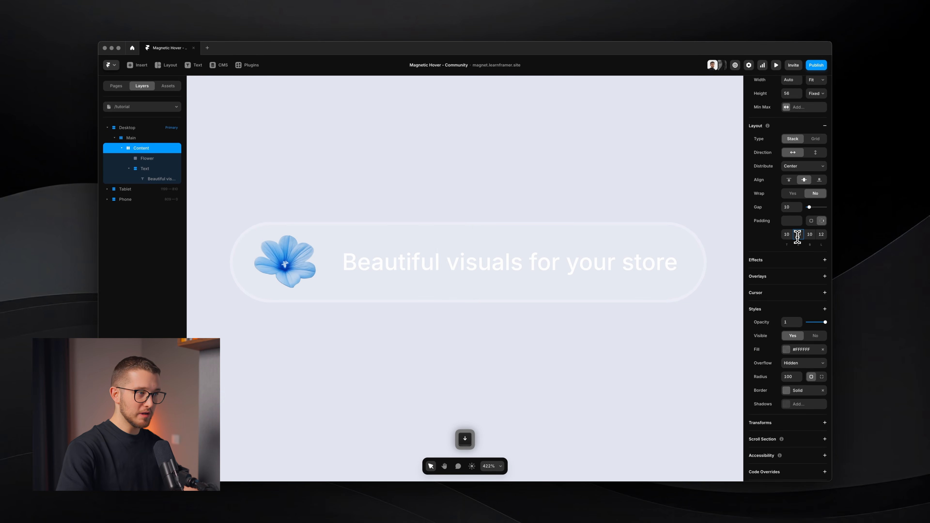
Hide the Text stack inside the Content stack by making it not visible.
left_click(167, 170)
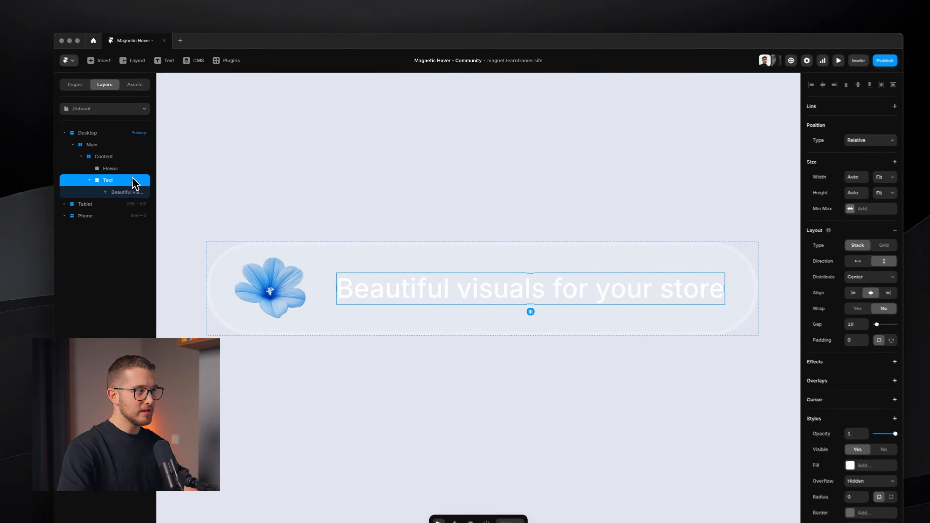
left_click(883, 449)
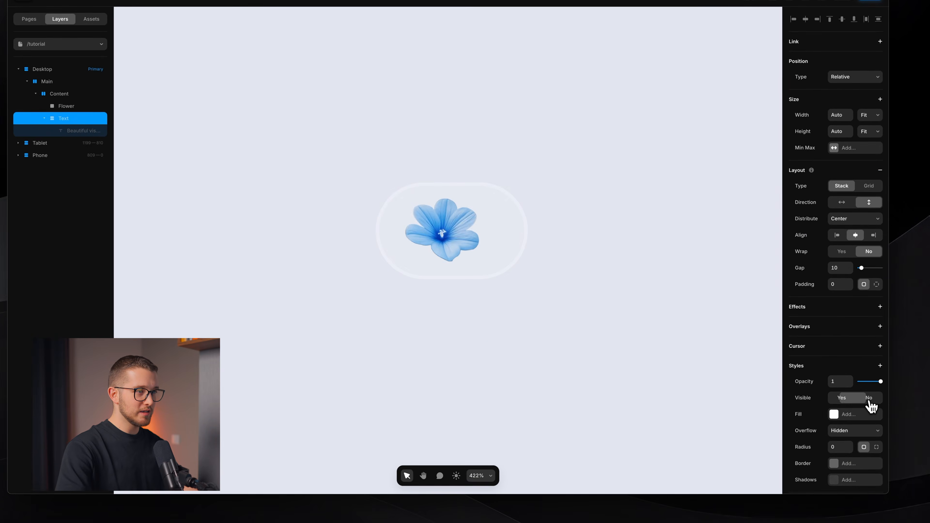
Measure the space between the flower and the edge of its pill-shaped container.
key("shift+super+4")
mouse_move(387, 205)
left_mouse_down()
mouse_move(416, 261)
mouse_move(490, 260)
left_mouse_up()
key("space")
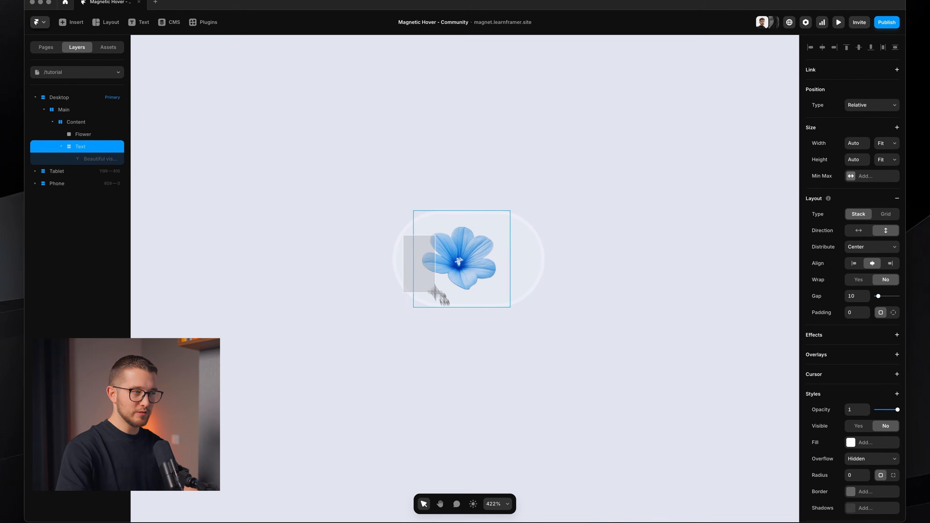
mouse_move(444, 292)
left_mouse_down()
mouse_move(557, 295)
mouse_move(382, 287)
mouse_move(444, 289)
mouse_move(418, 277)
mouse_move(536, 293)
mouse_move(437, 284)
left_mouse_up()
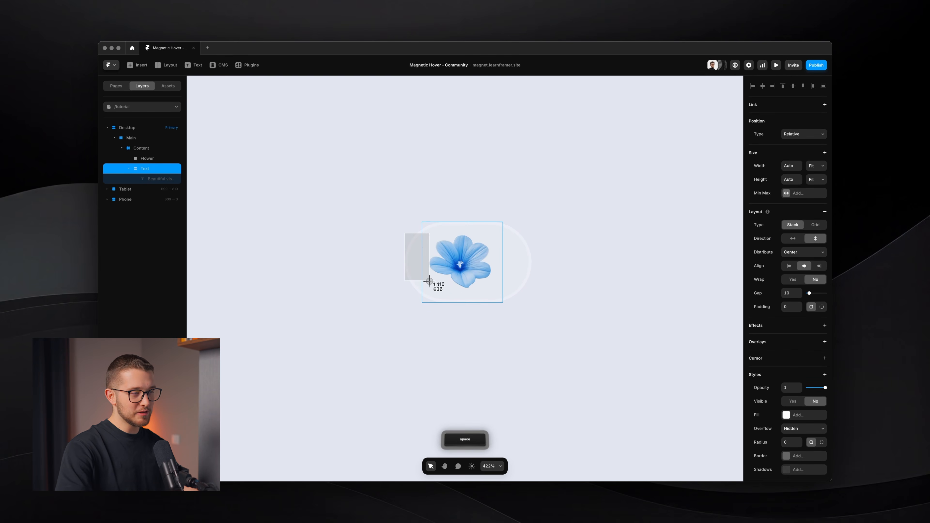
key("Escape")
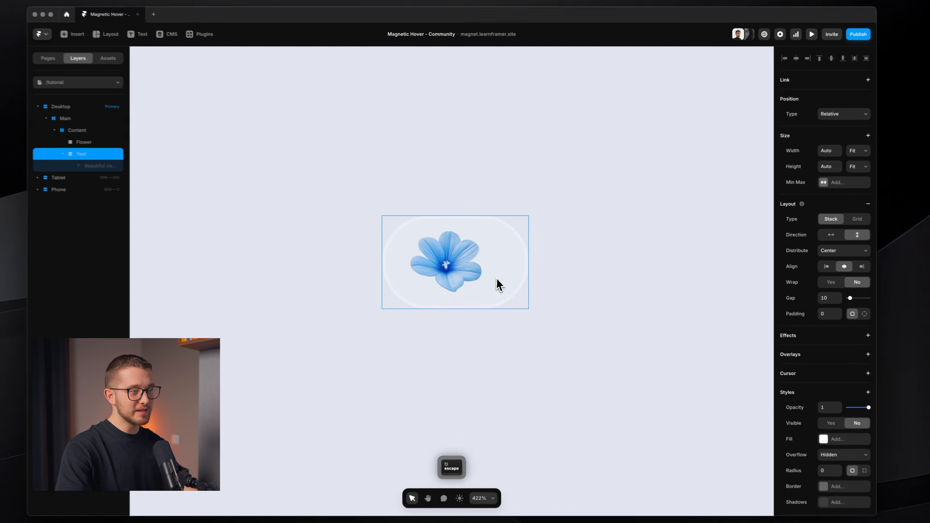
Set the Content stack's right padding to 12 and preview the page with the interface hidden.
left_click(499, 285)
left_click(865, 214)
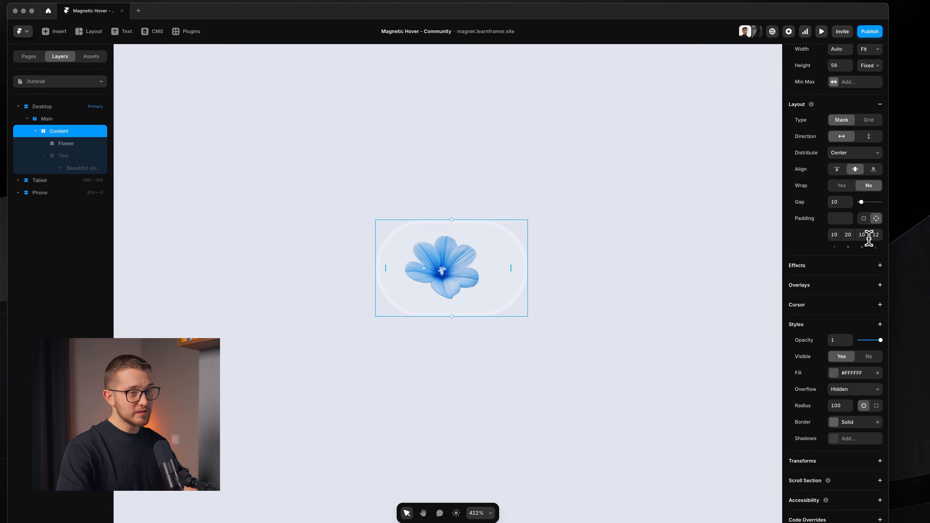
left_click(838, 232)
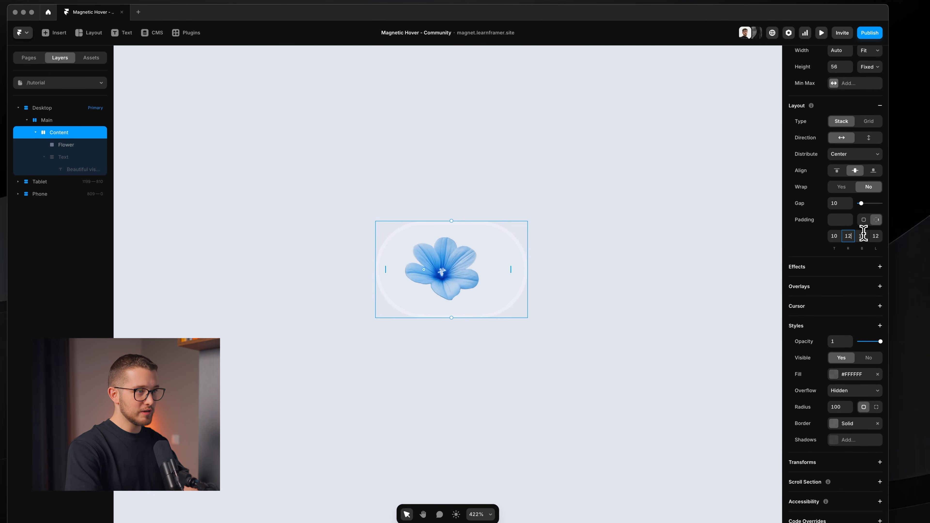
key("Return")
left_click(540, 256)
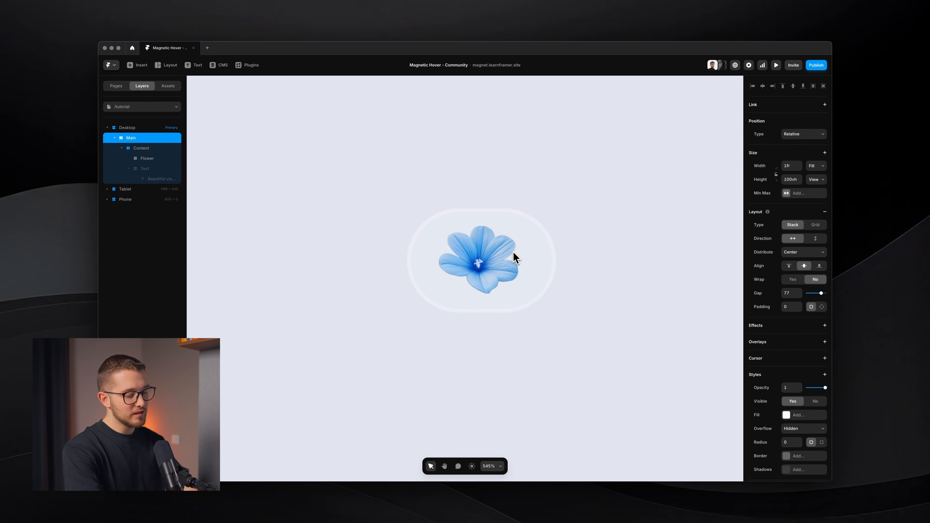
key("super+p")
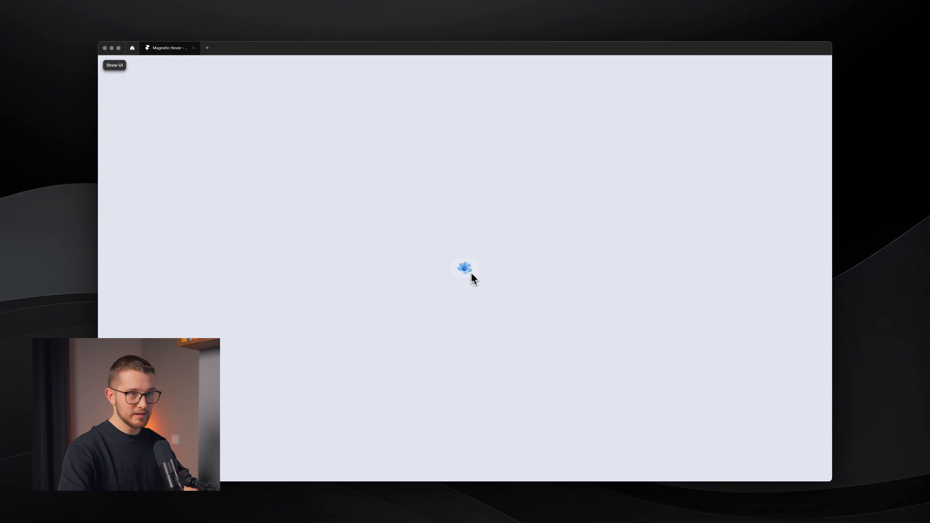
key("Escape")
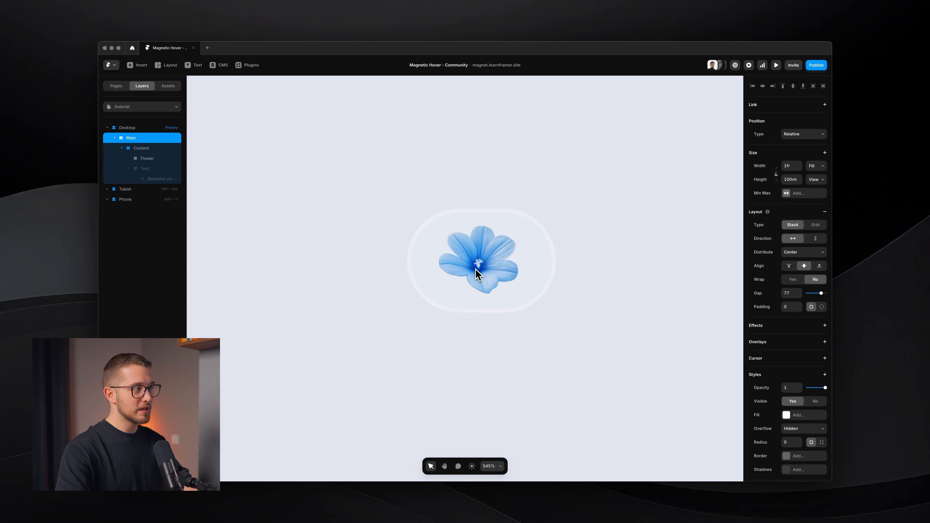
In the browser, search the resources for "magn" and open the Magnetic Hover Component for Framer page.
key("alt+r")
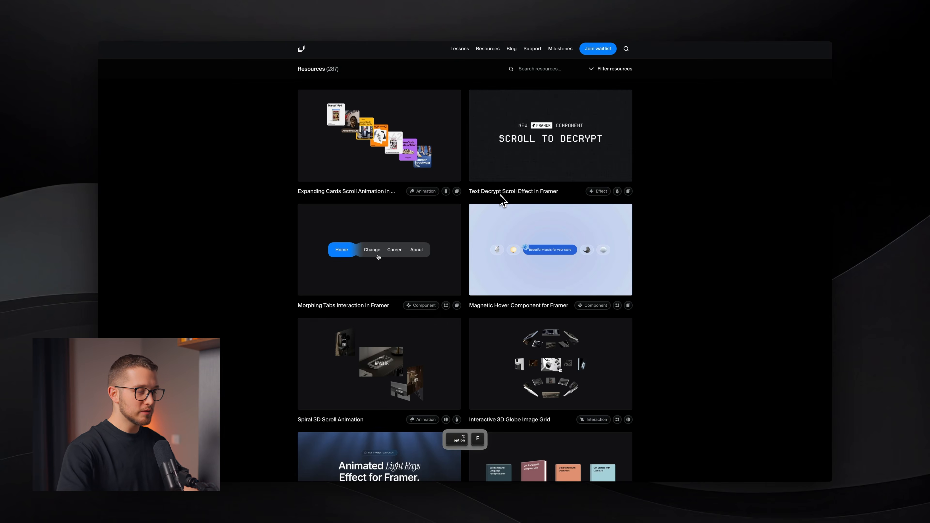
key("super+o")
left_click(544, 77)
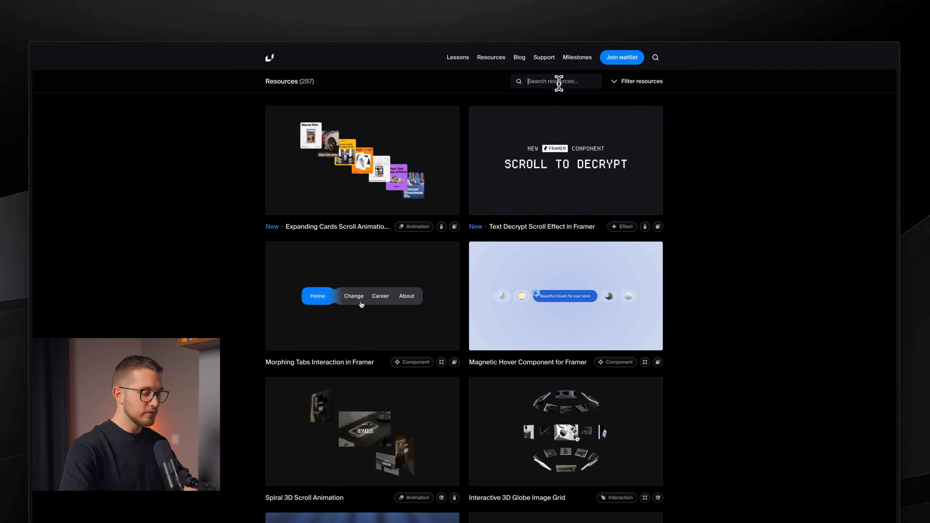
type("magn")
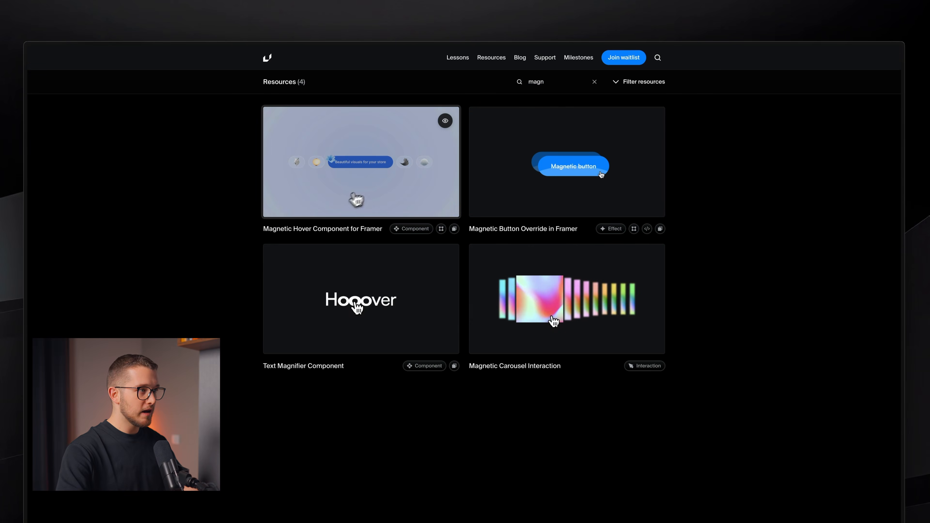
left_click(351, 201)
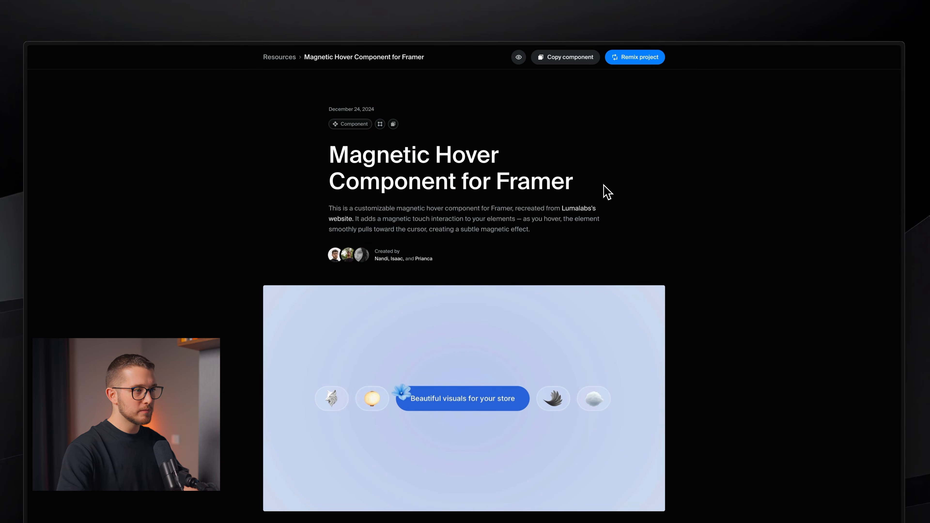
Paste the copied Magnetic Hover component in Framer and place it directly in the Content stack, before the Flower layer.
key("super+Tab")
left_click(532, 247, "super")
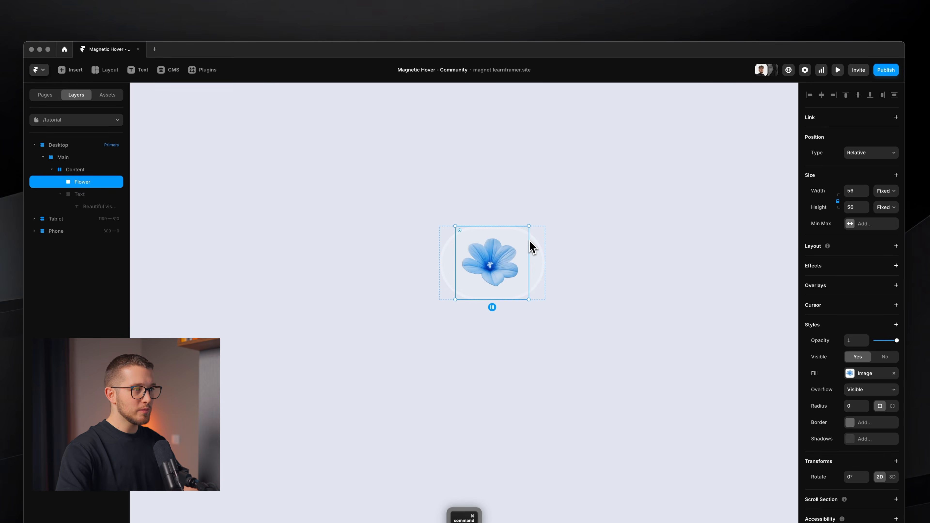
left_click(540, 254)
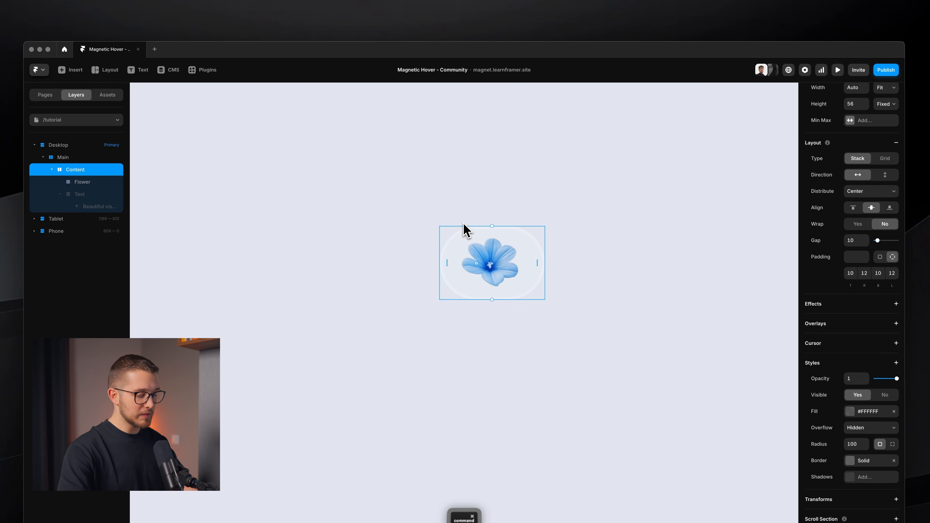
key("super+v")
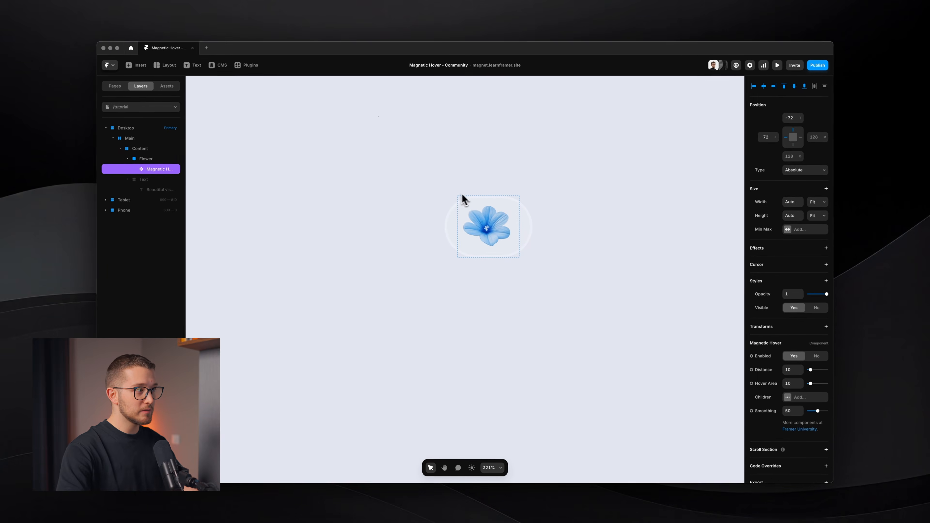
scroll(446, 213, "up", 3)
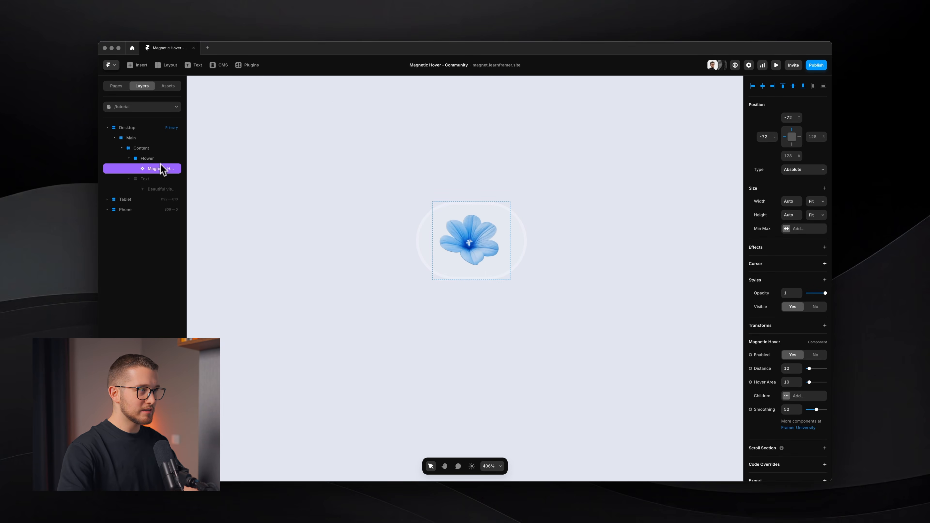
left_click_drag(160, 169, 101, 162)
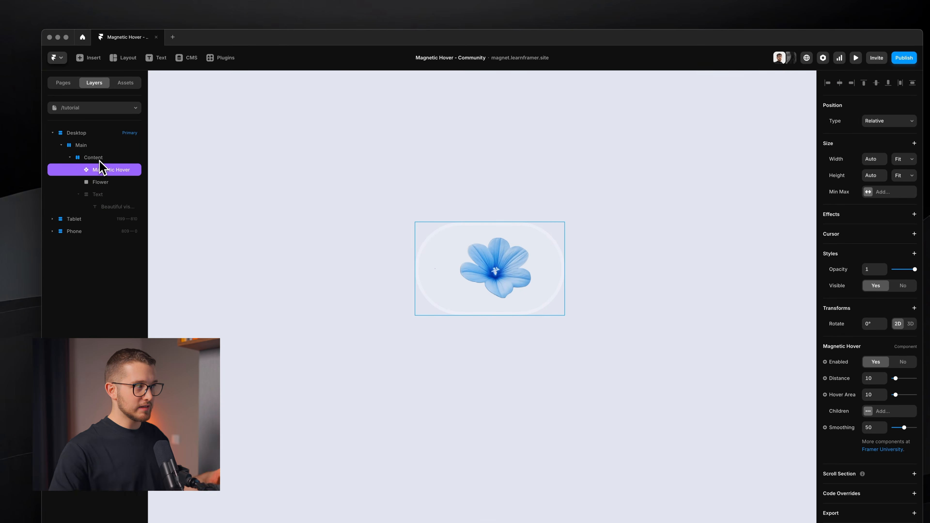
Check how the Magnetic Hover component affects the spacing beside the flower in the Content stack.
left_click(100, 160)
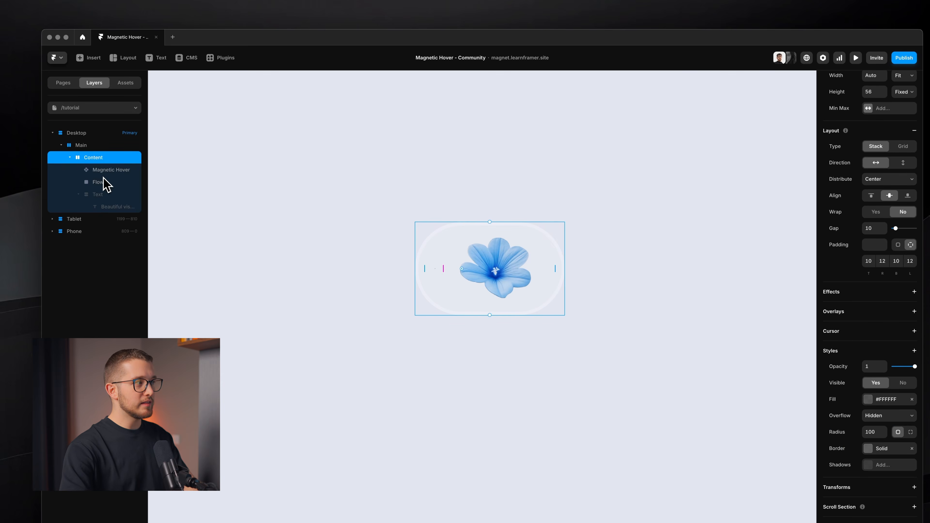
left_click(95, 182)
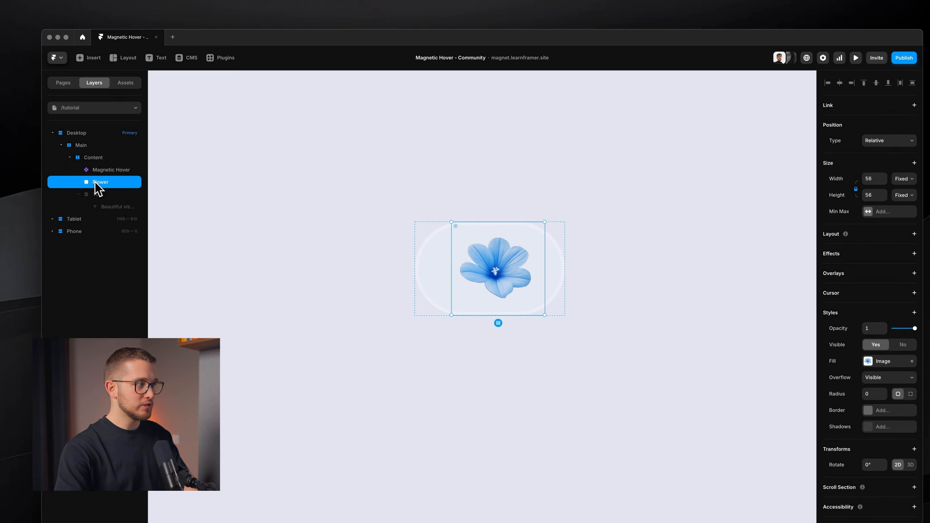
left_click(103, 170)
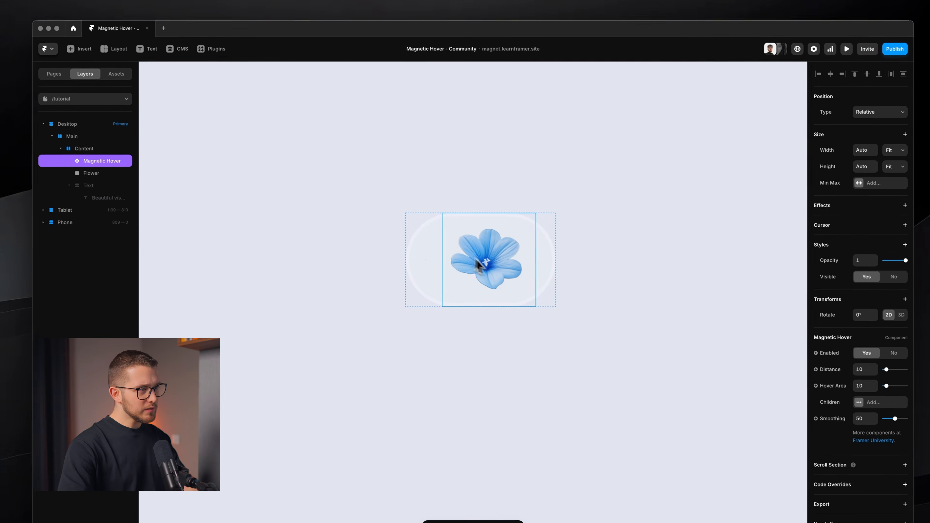
key("super+shift+4")
left_click_drag(424, 228, 447, 290)
key("space")
Set the Magnetic Hover component's position type to Absolute.
left_click(869, 109)
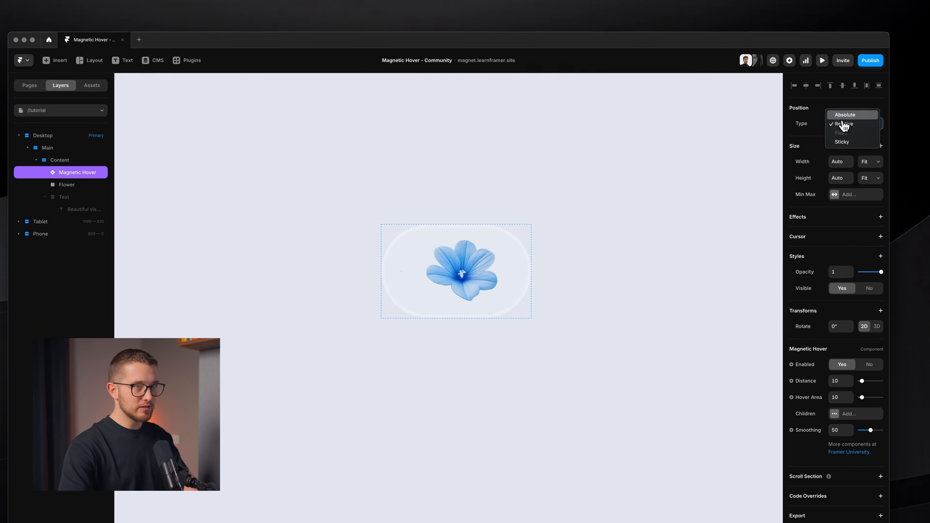
left_click(844, 116)
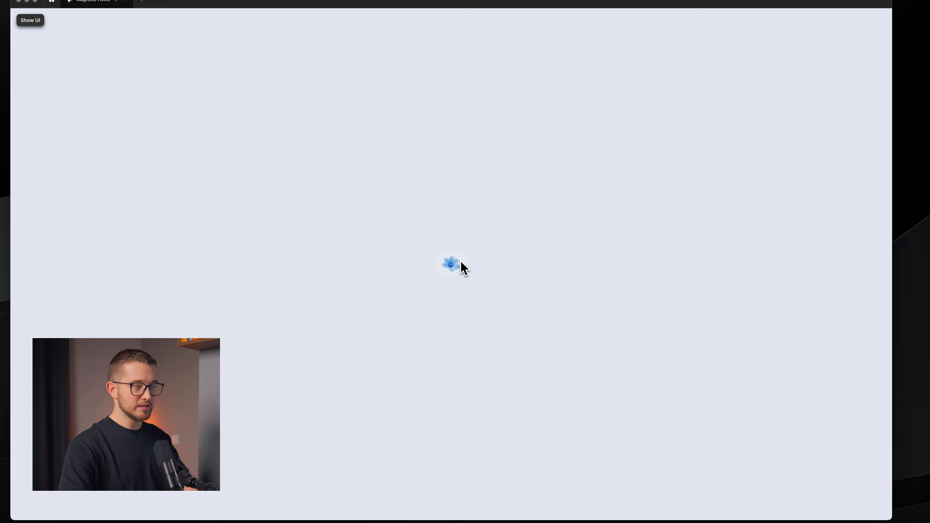
key("Escape")
Add the Draggable style property to the Flower layer and keep it set to No.
left_click(462, 238, "super")
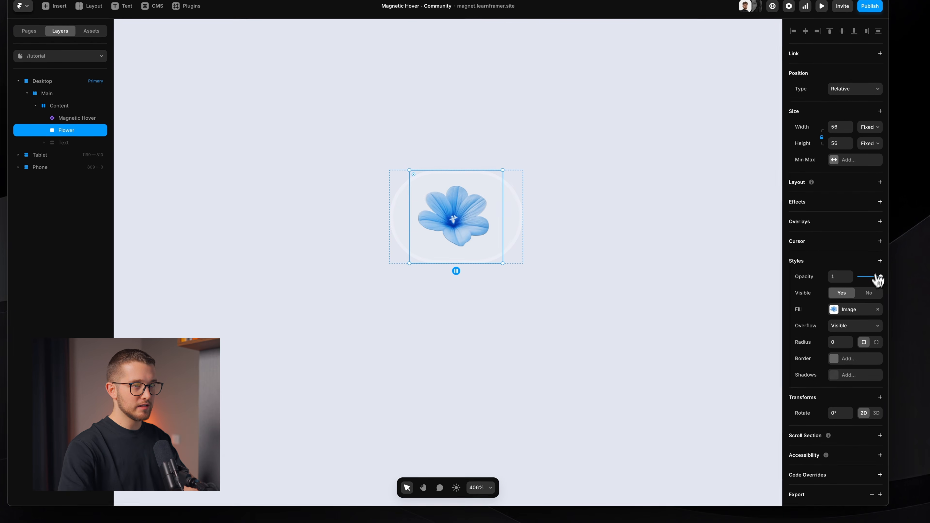
left_click(882, 269)
left_click(856, 311)
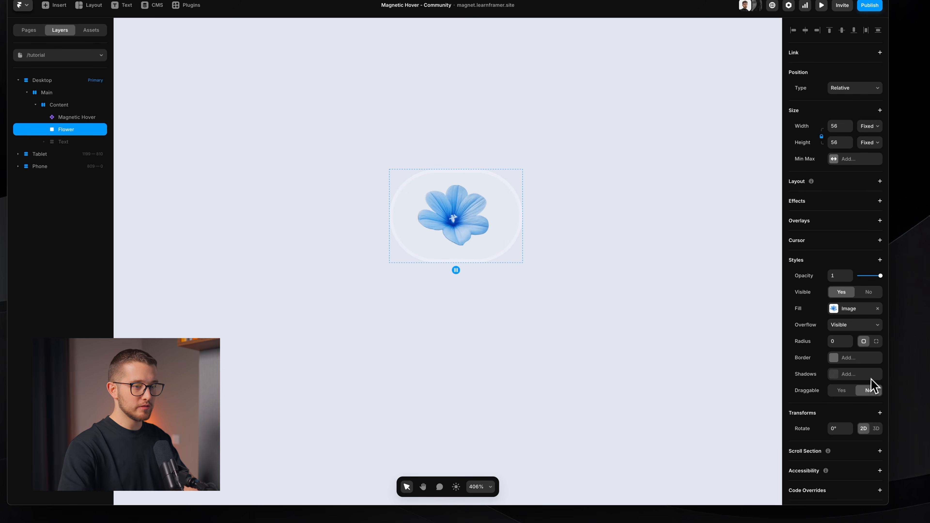
left_click(615, 317)
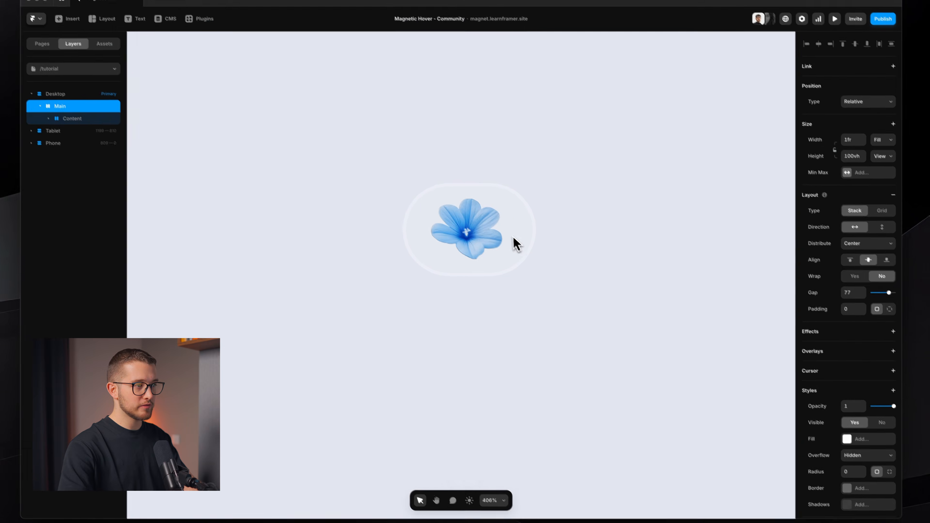
Select the Magnetic Hover component to review its hover settings and look at its demo on the resource page in Arc.
left_click(478, 221, "super")
left_click(110, 163)
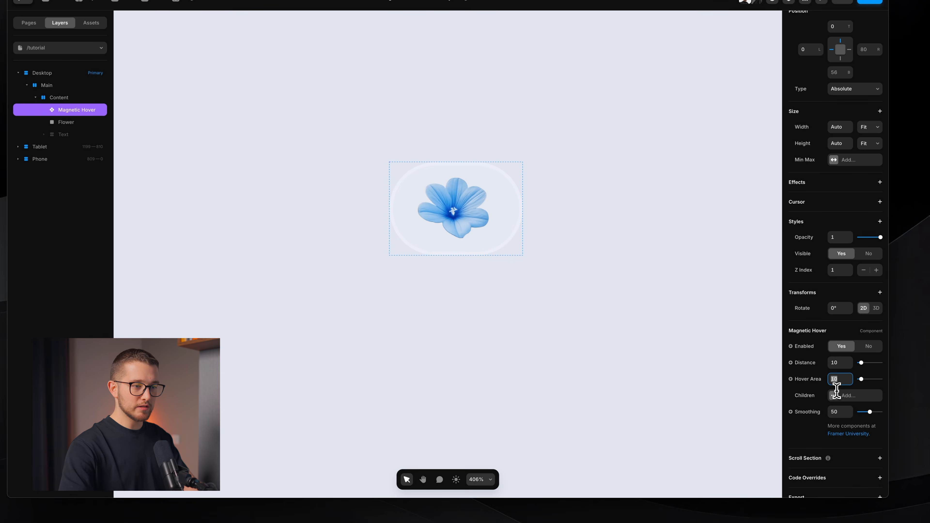
left_click(688, 307)
key("super+Tab")
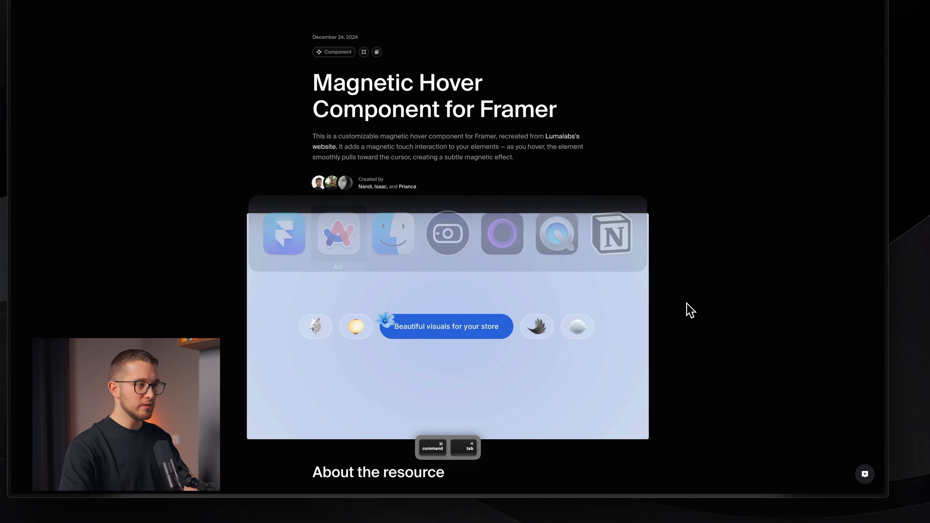
key("super+w")
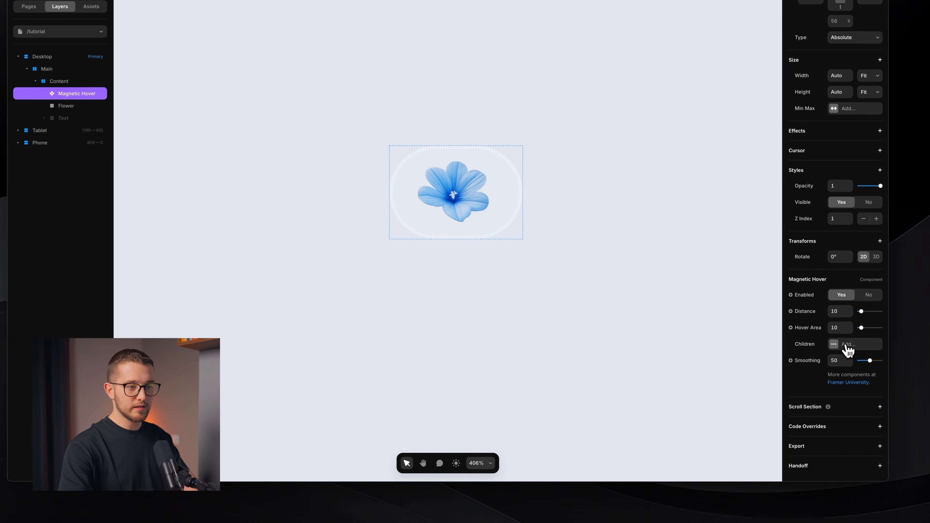
Add Children settings to the Magnetic Hover component with a distance of 8 and a scale of 0.8.
left_click(846, 346)
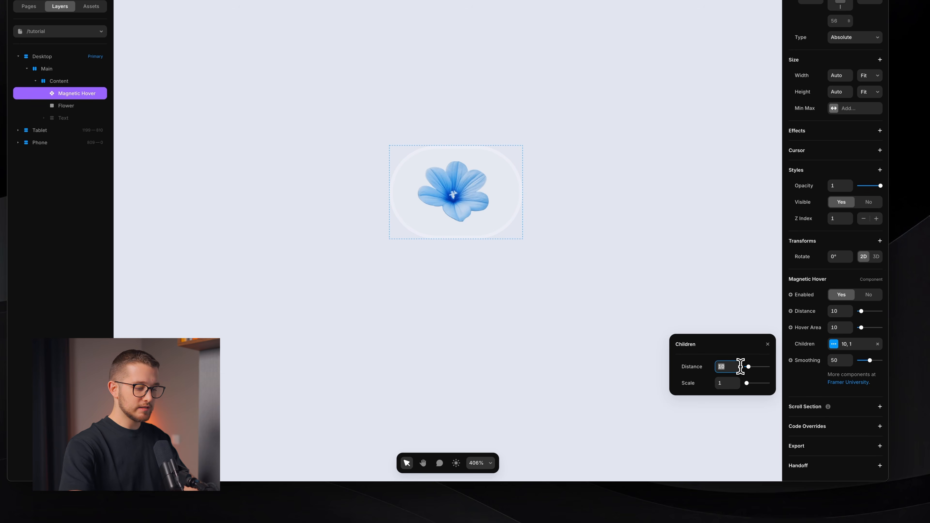
type("8")
key("Return")
left_click(730, 382)
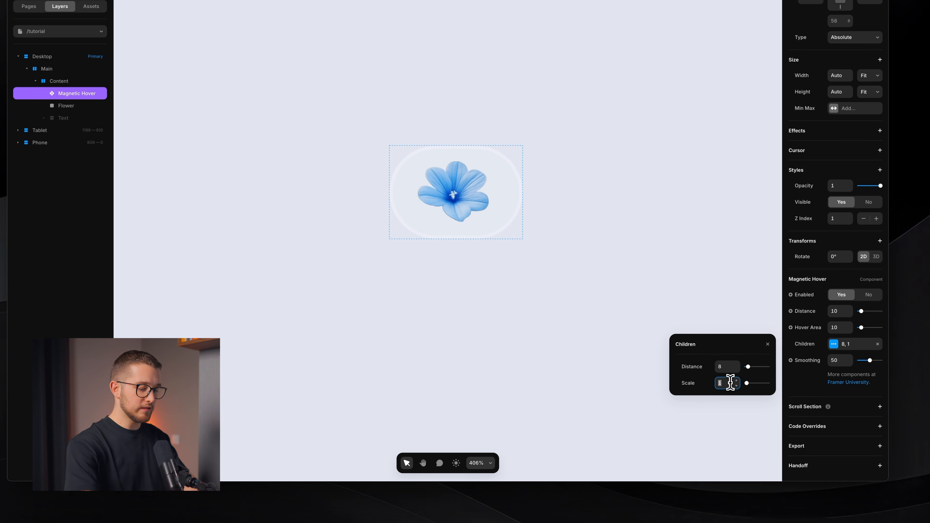
type("0.8")
key("Return")
Preview the flower icon's magnetic effect with the interface hidden, and select the Content stack.
key("super+backslash")
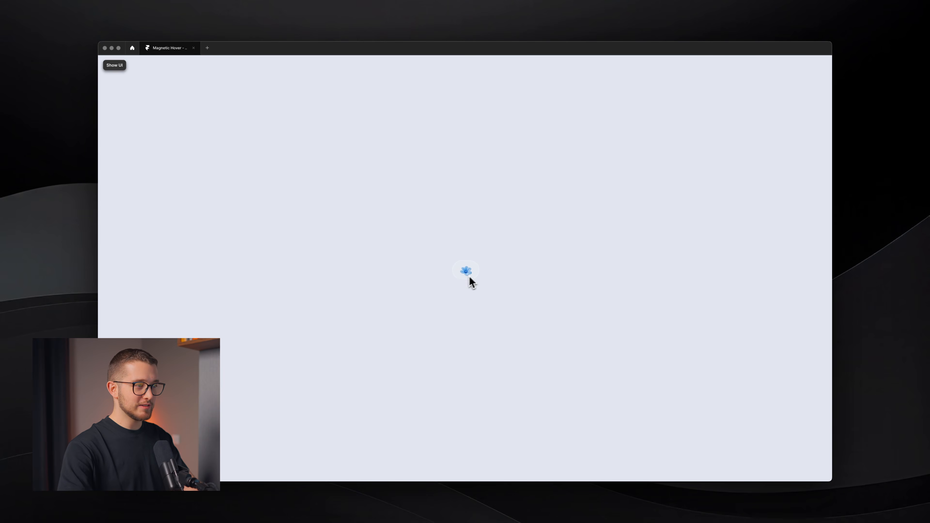
key("super+backslash")
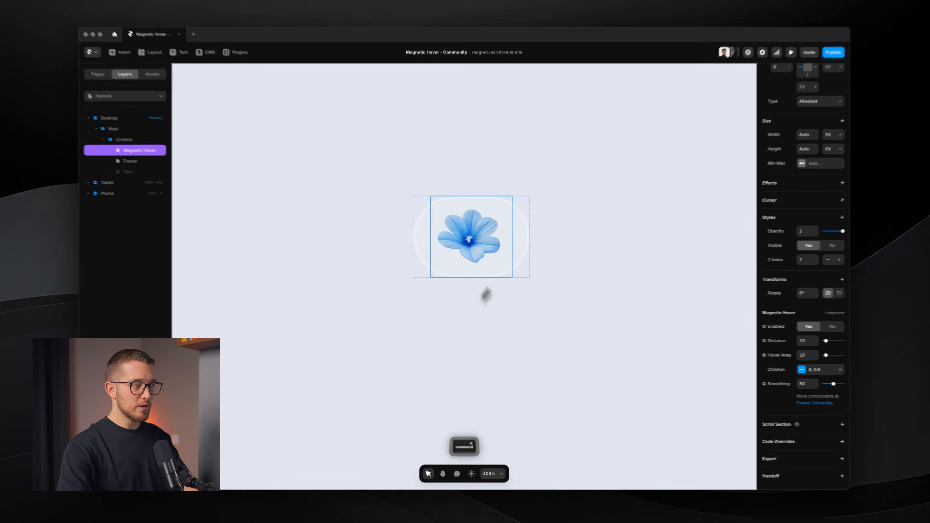
left_click(524, 257)
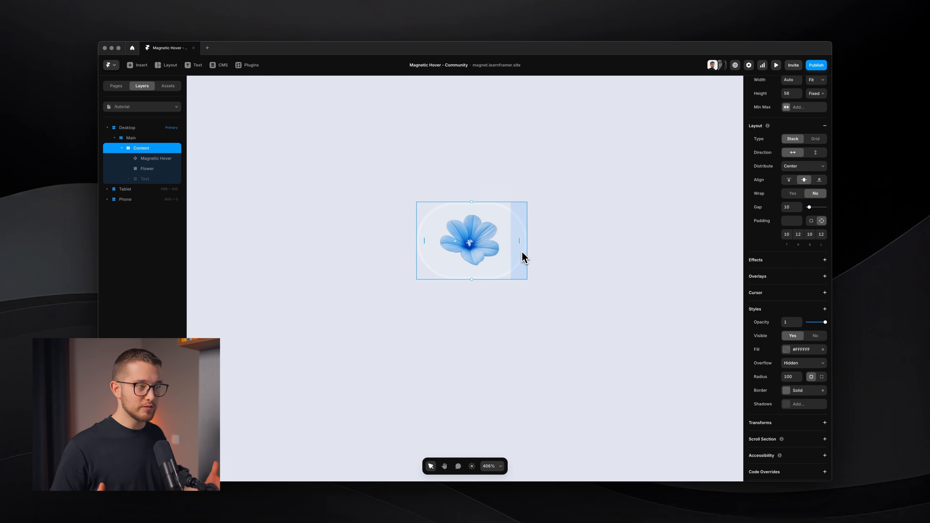
Check the finished demo, wrap the Content stack in a new stack, and fit that stack to its content.
key("super+Tab")
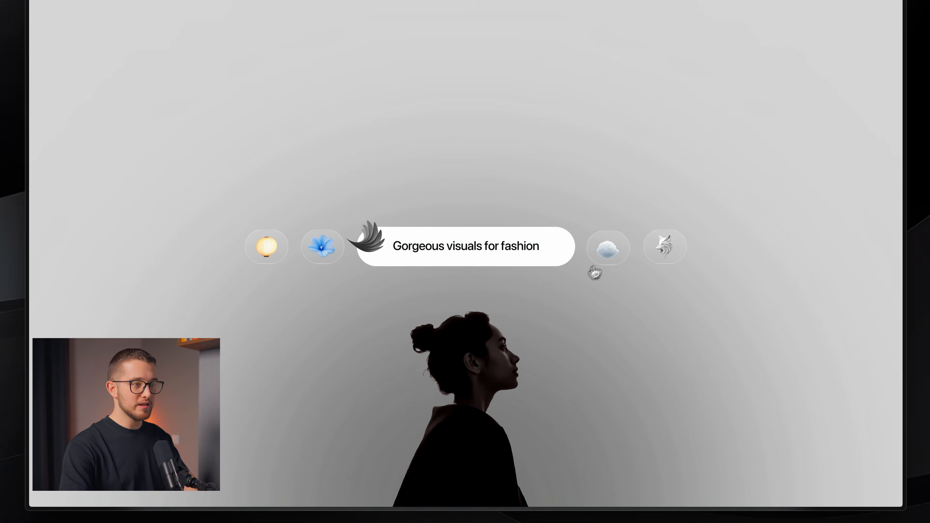
key("super+Tab")
key("alt")
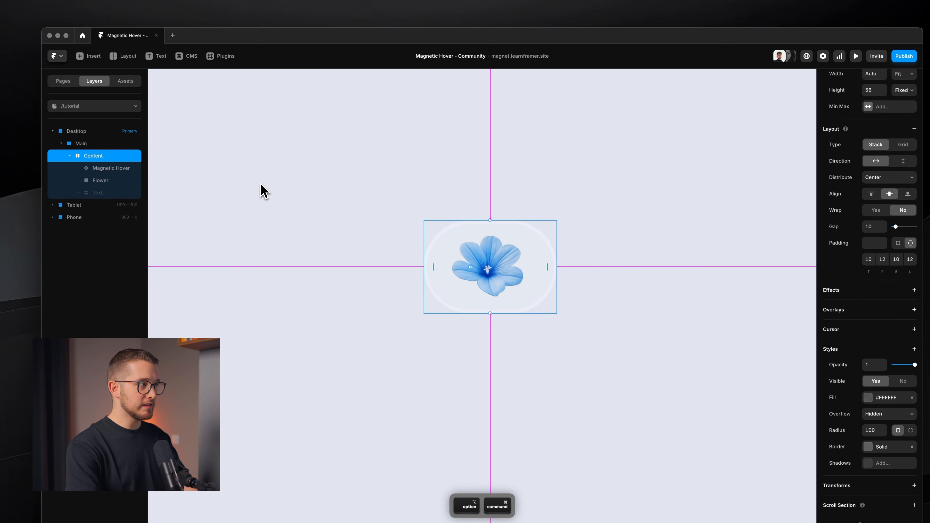
key("alt+super+Return")
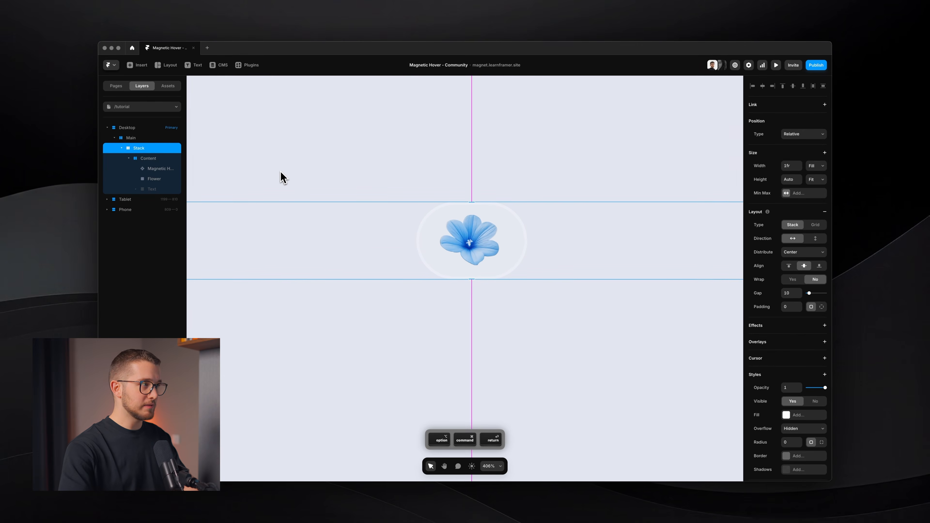
key("shift")
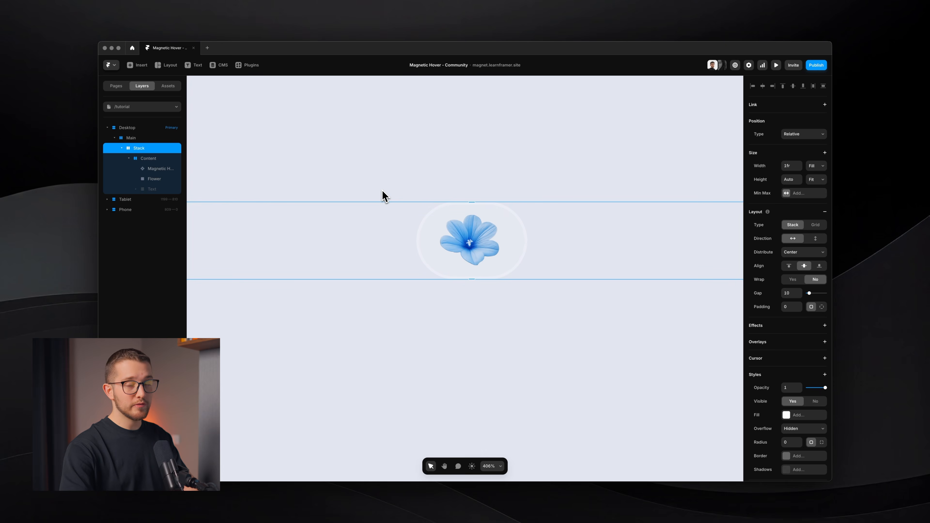
key("shift+a")
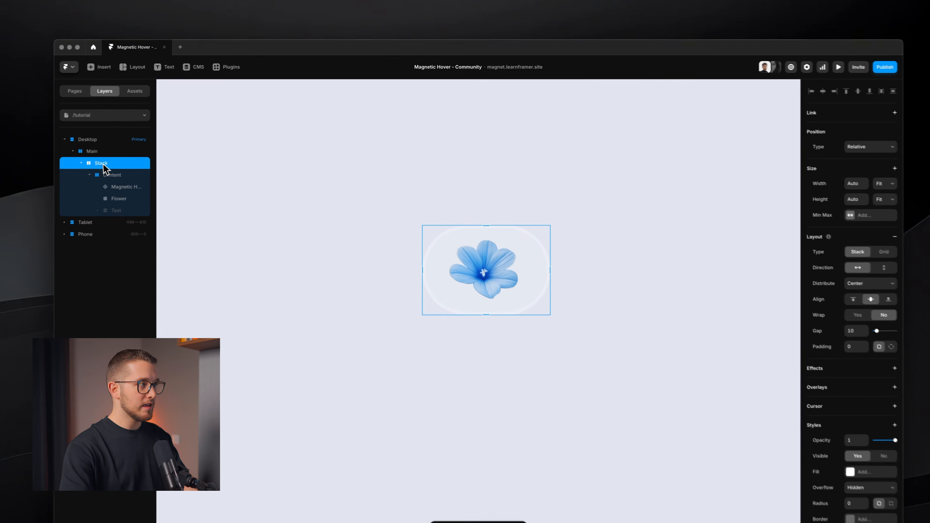
Rename the new outer stack as Magnet Button.
double_click(139, 148)
type("Butt")
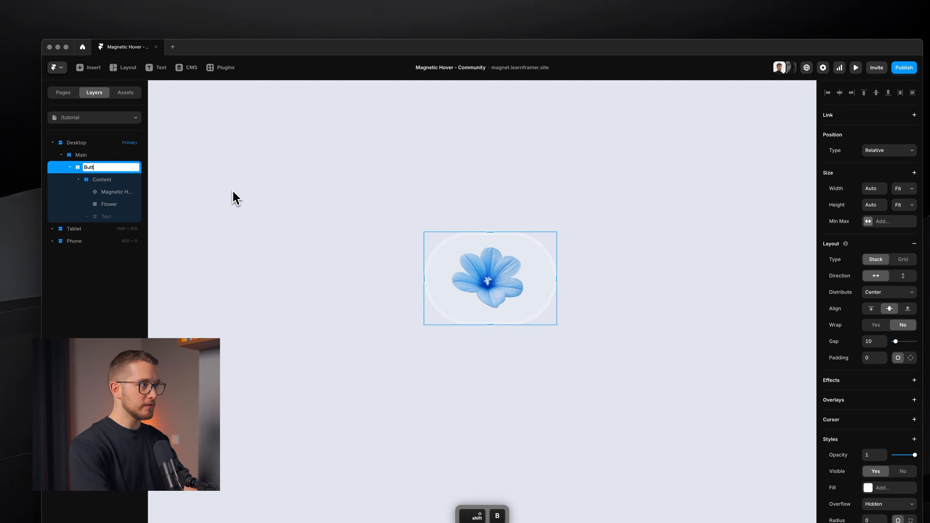
type("on")
key("BackSpace")
key("BackSpace")
key("BackSpace")
key("BackSpace")
key("BackSpace")
key("BackSpace")
type("Mag")
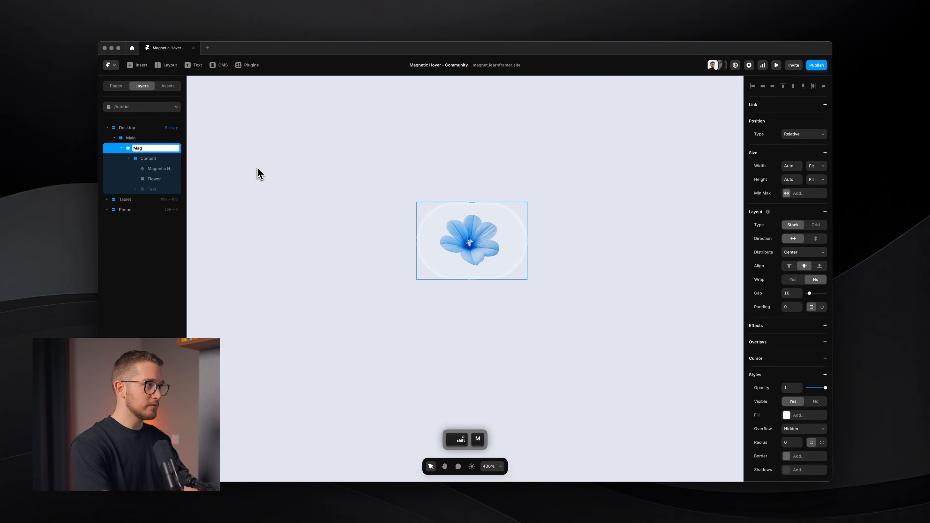
type("net Button")
key("Return")
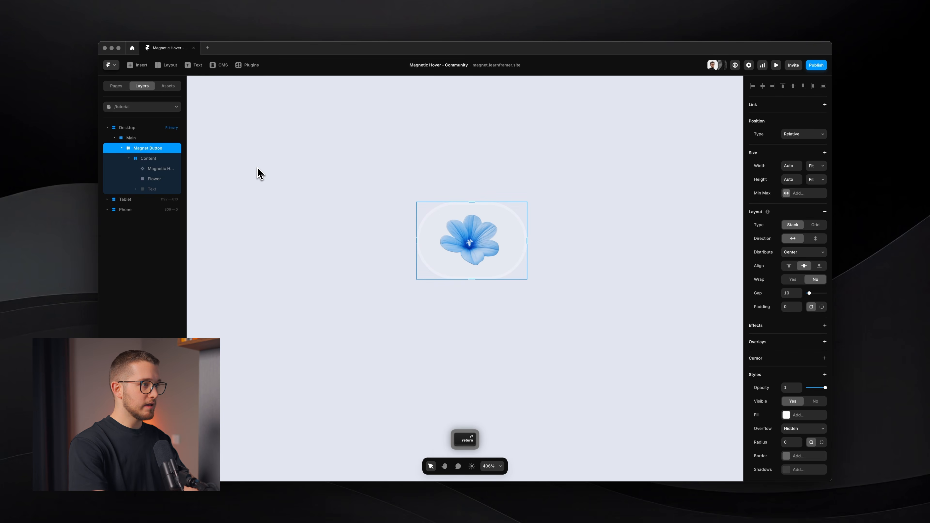
Create a component named Magnet Button from the outer stack.
right_click(519, 256)
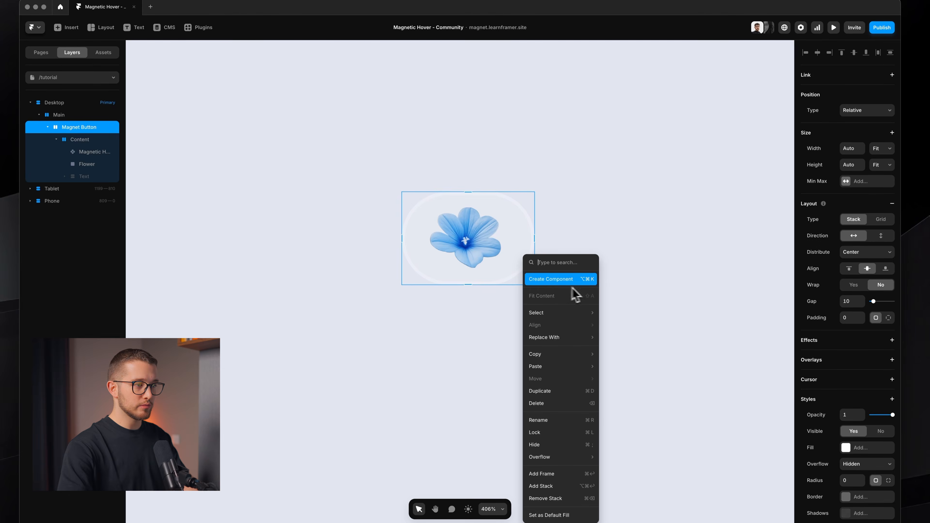
left_click(564, 279)
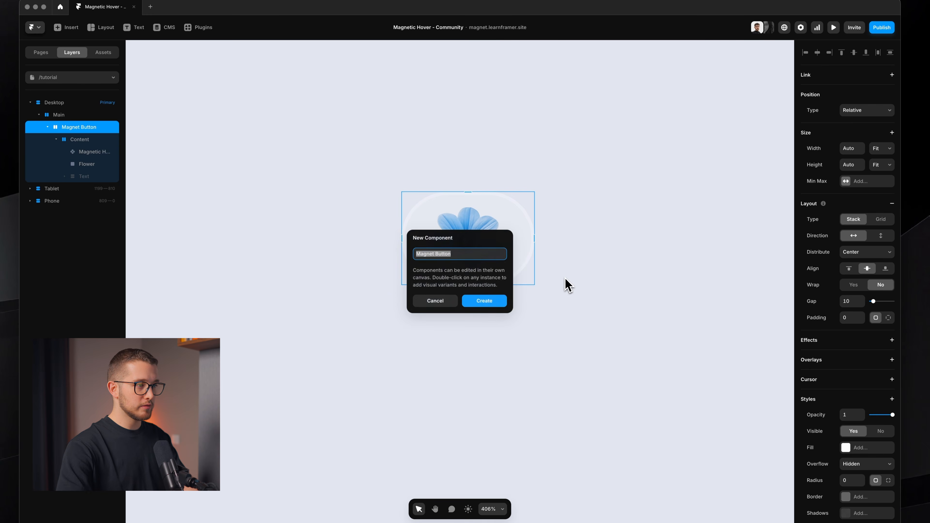
left_click(480, 305)
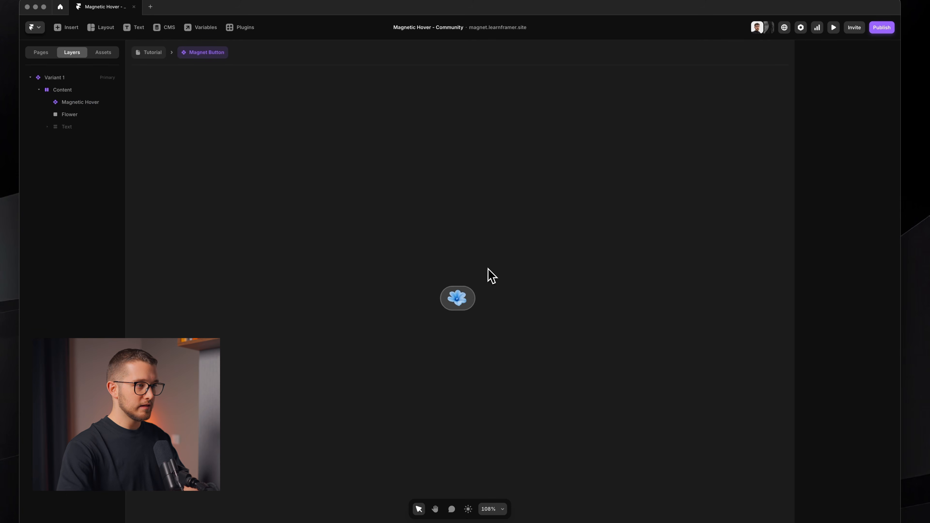
Rename the Magnet Button component's primary variant as Default.
scroll(453, 285, "up", 5)
left_click(467, 251)
key("super+r")
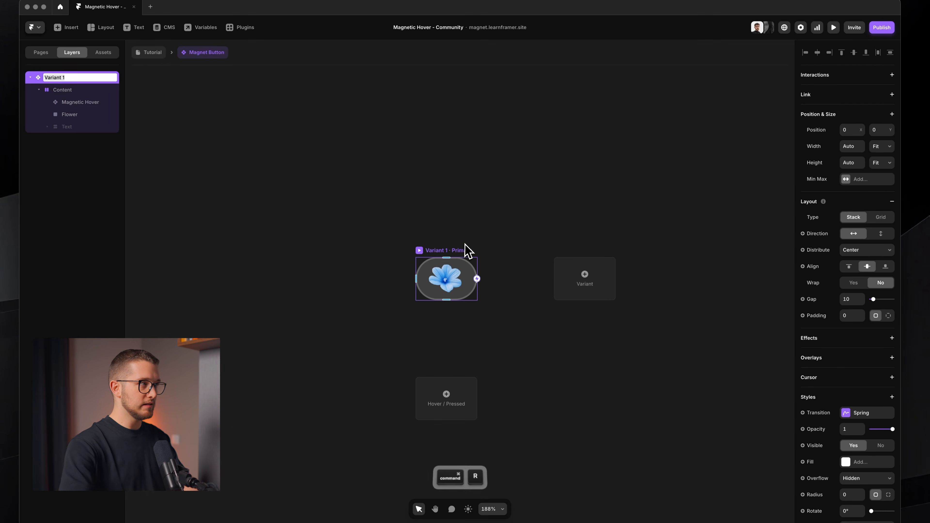
type("Default")
key("Return")
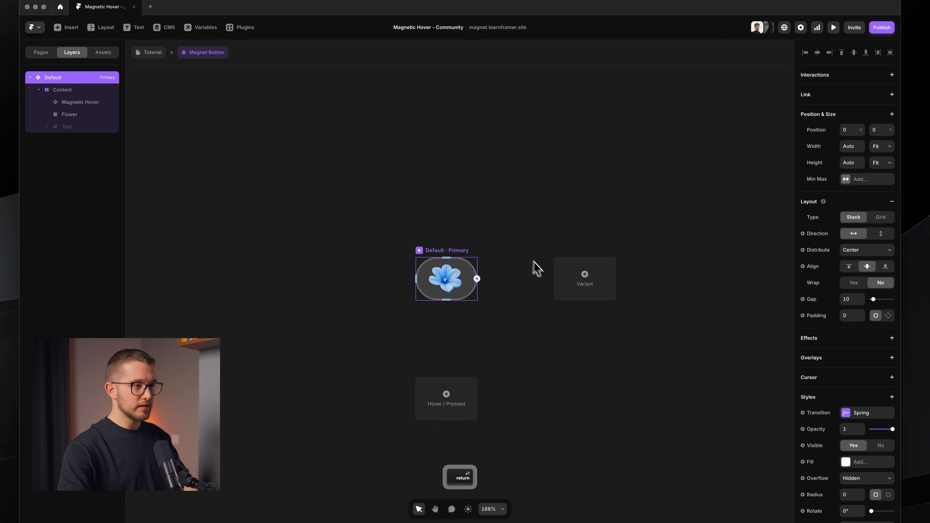
Add a second variant to the Magnet Button component and name it Clicked.
left_click(589, 280)
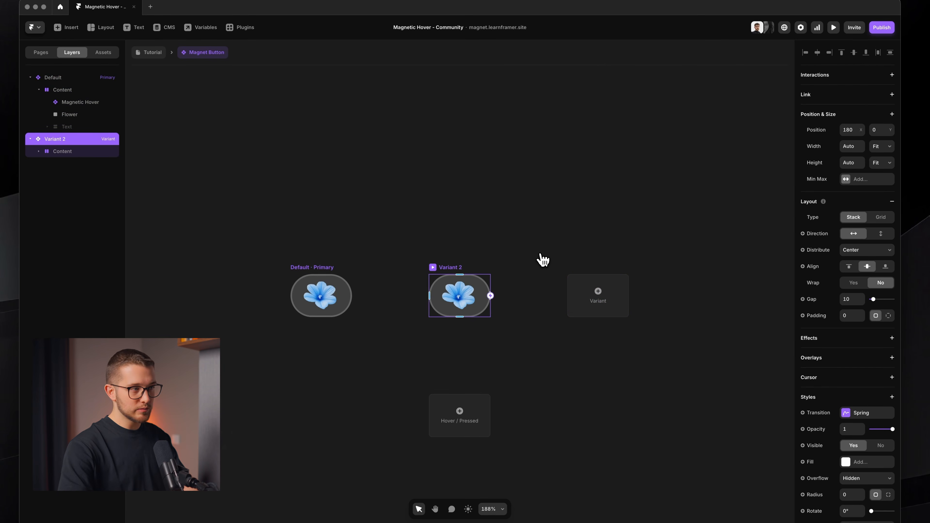
scroll(540, 255, "down", 3)
key("super+r")
type("Cl")
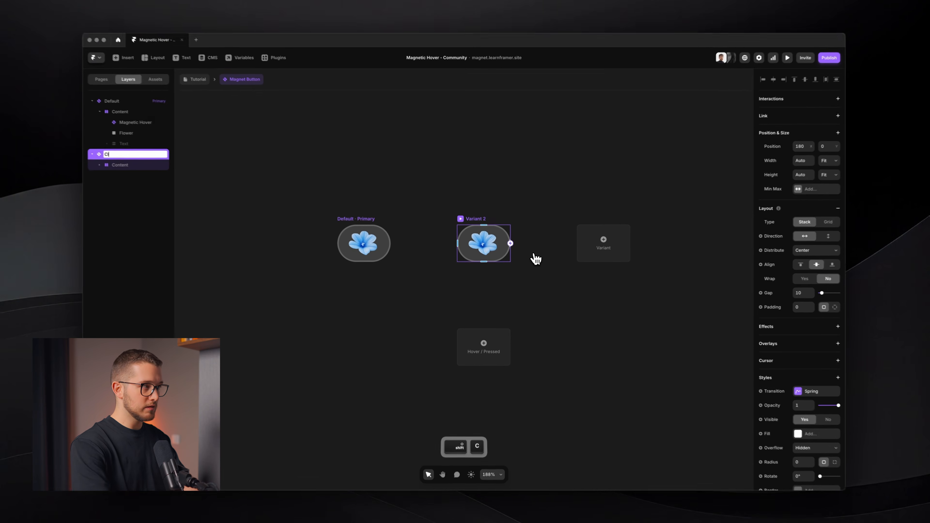
type("icked")
key("Return")
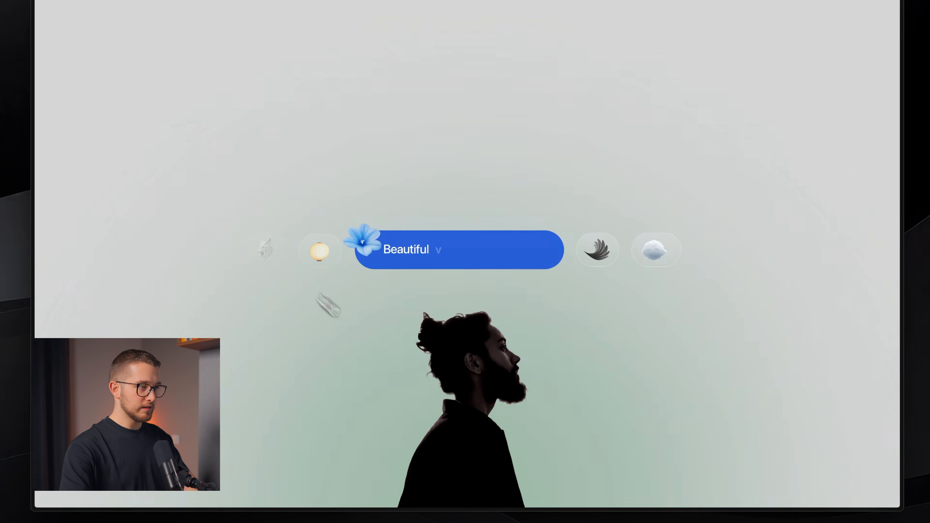
Copy the blue colour #2860DA from the demo's expanded button, and preview the component with the interface hidden.
key("shift+super+comma")
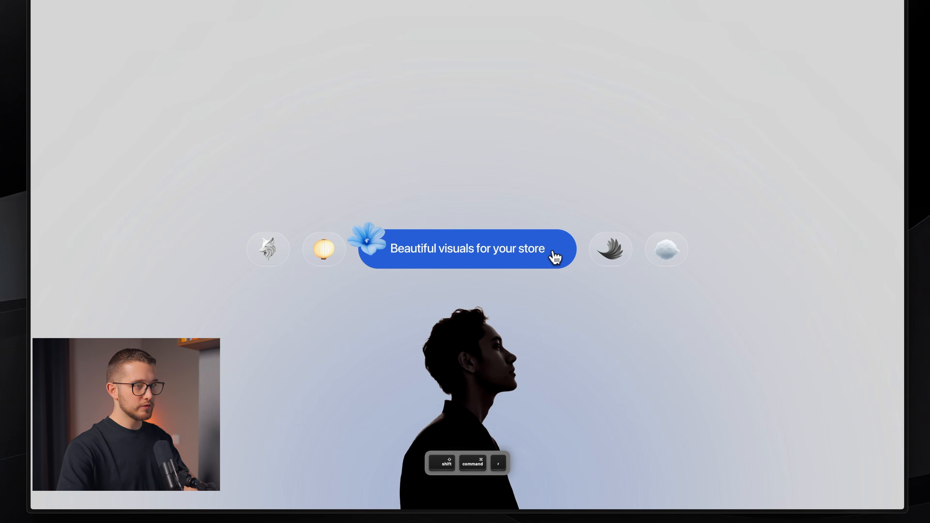
left_click(558, 253)
key("super+Tab")
scroll(870, 432, "down", 4)
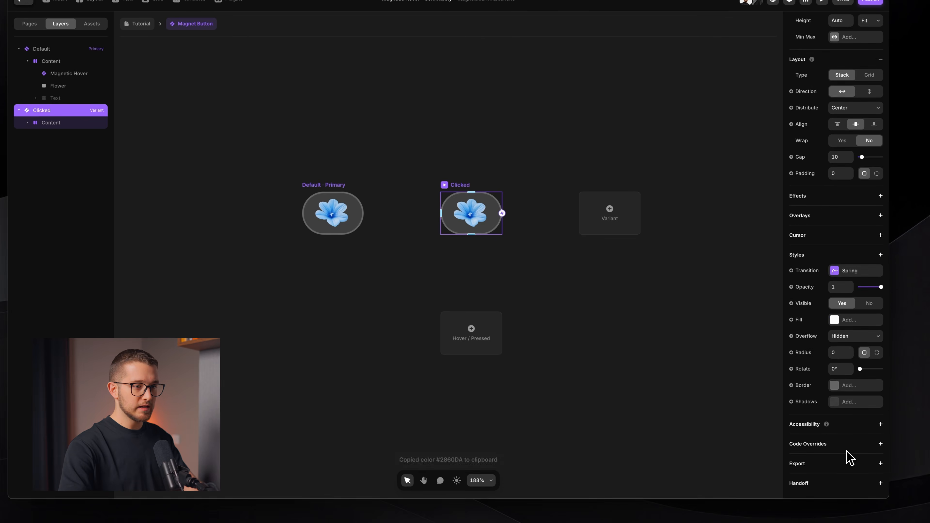
key("super+p")
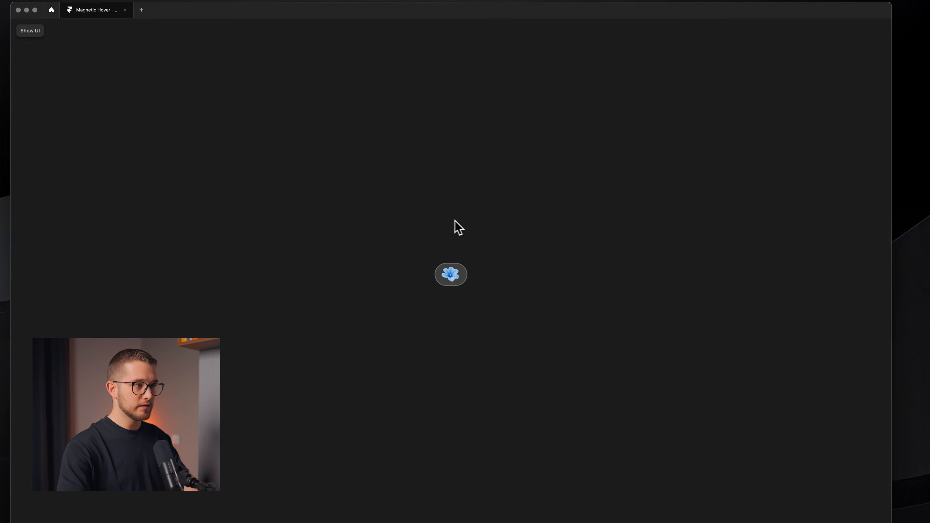
key("Escape")
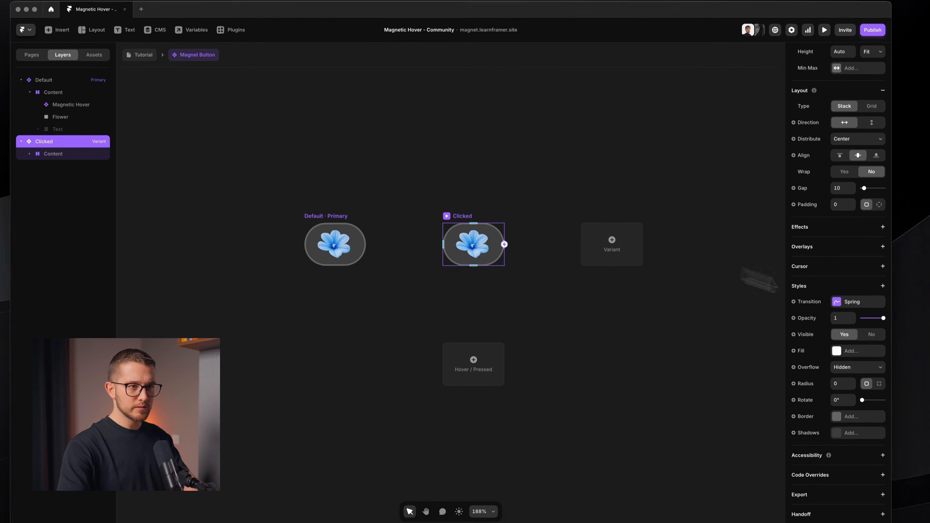
Set the fill of the Content stack in the Clicked variant to #2860DA at 100% opacity.
left_click(83, 155)
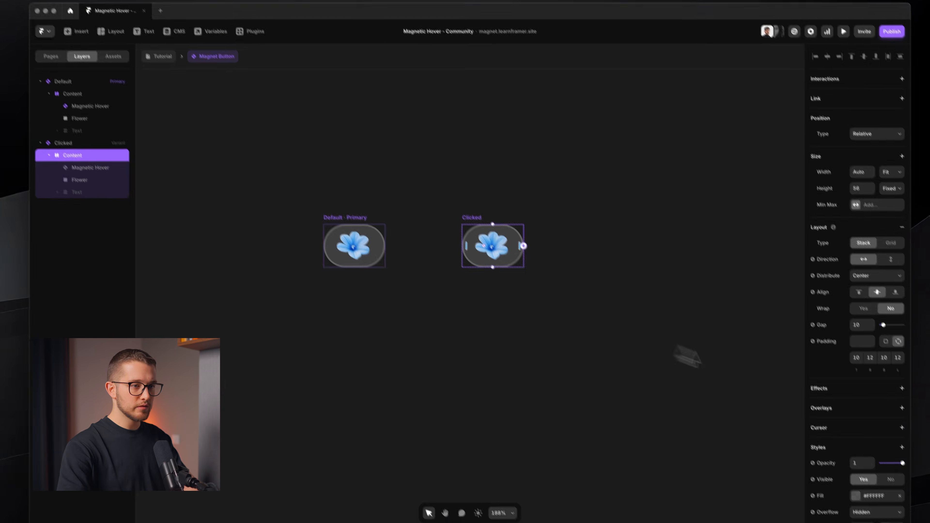
scroll(872, 391, "down", 5)
left_click(879, 362)
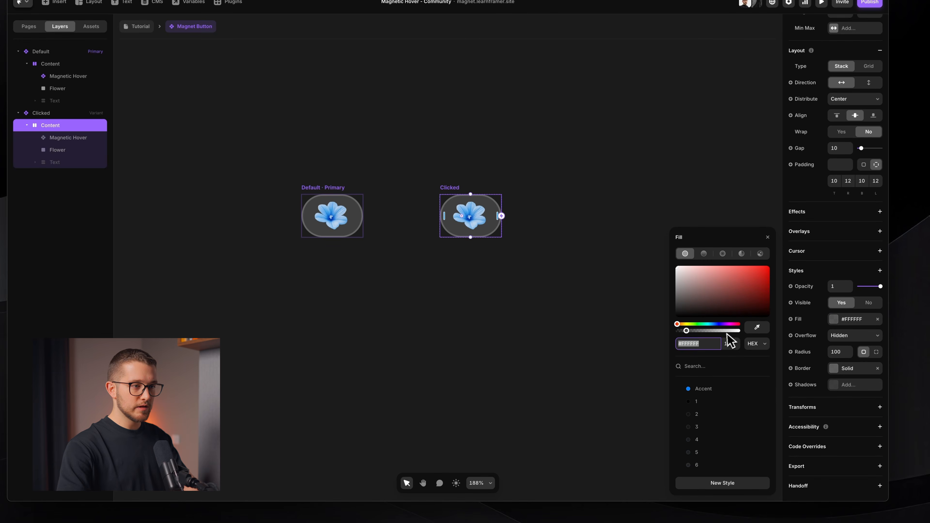
key("super+v")
key("Return")
double_click(726, 344)
type("100")
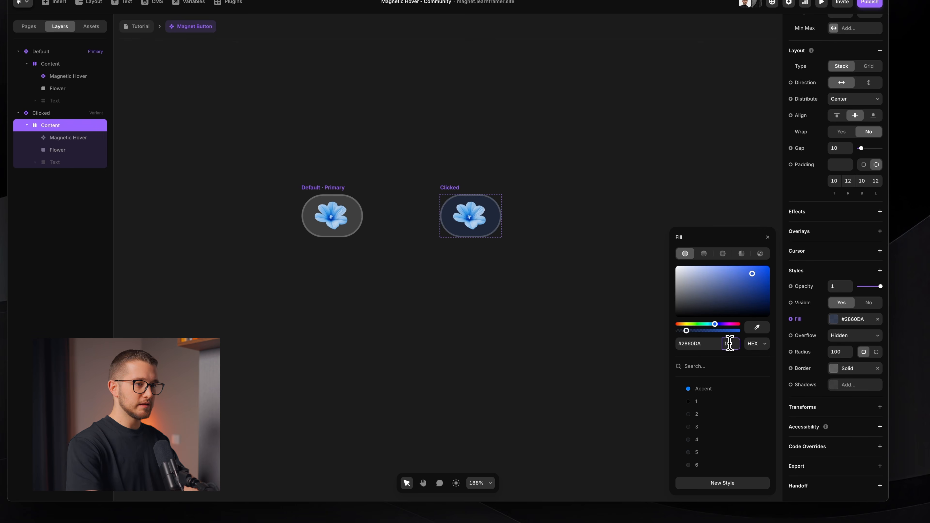
key("Return")
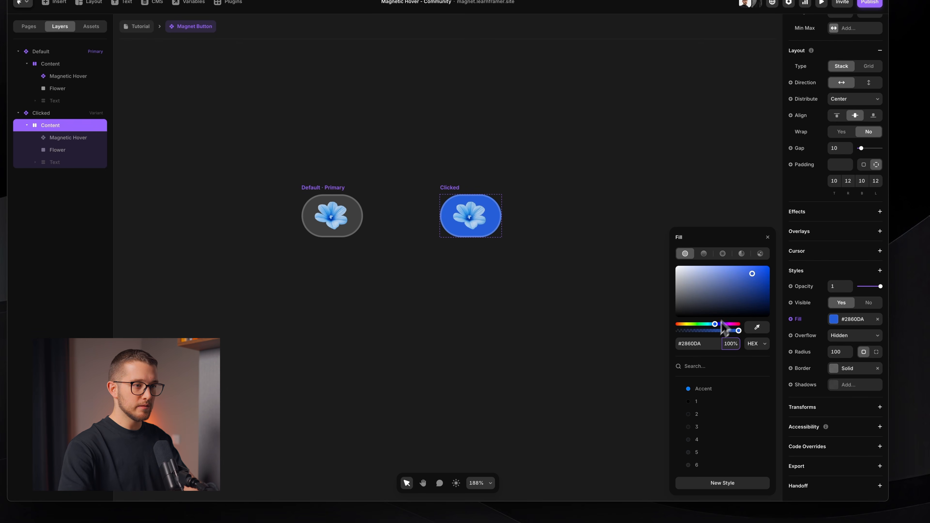
left_click(767, 237)
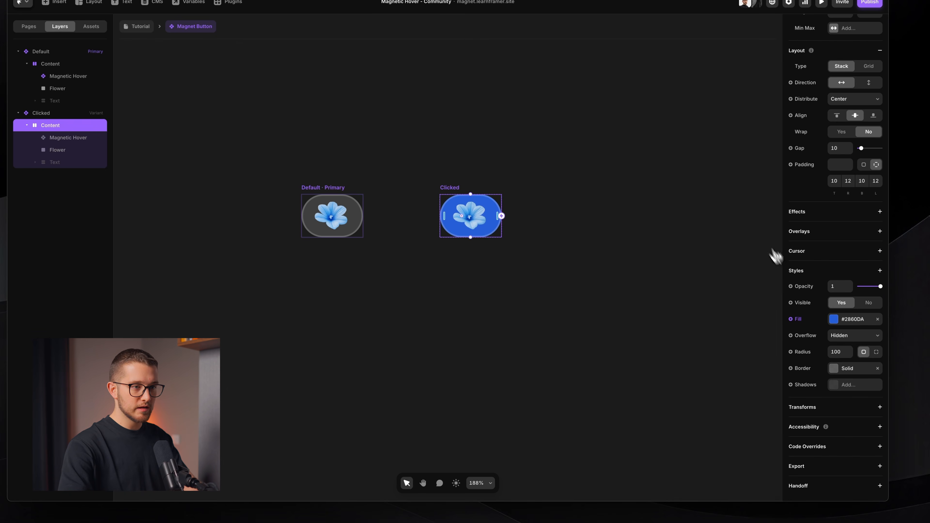
Set the border colour opacity of the Clicked variant's Content stack to 0%.
left_click(854, 368)
left_click(743, 392)
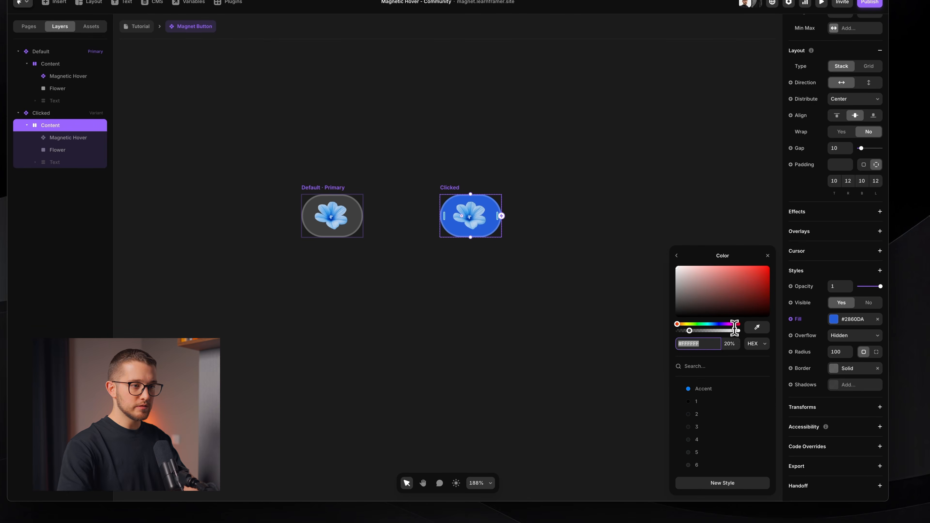
double_click(727, 343)
type("0")
key("Return")
left_click(561, 242)
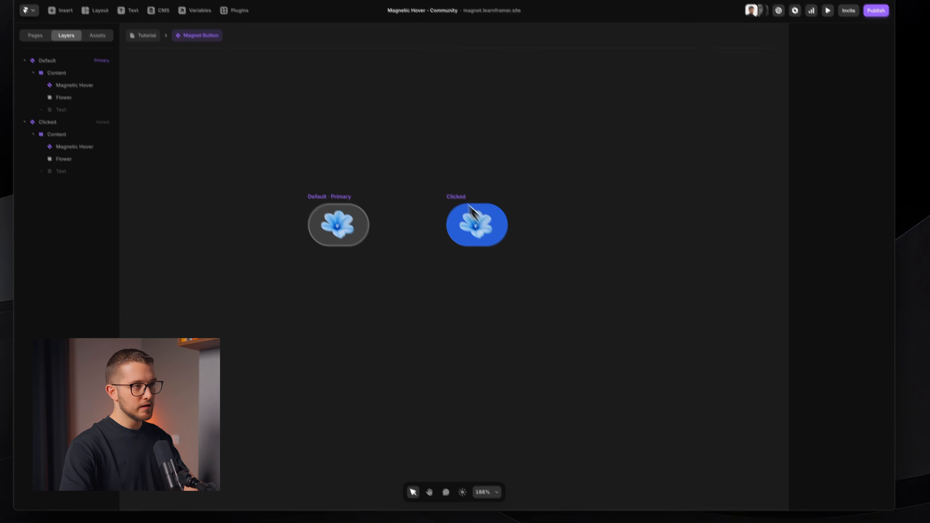
Make the Text layer visible in the Clicked variant.
left_click(474, 224)
left_click(83, 164)
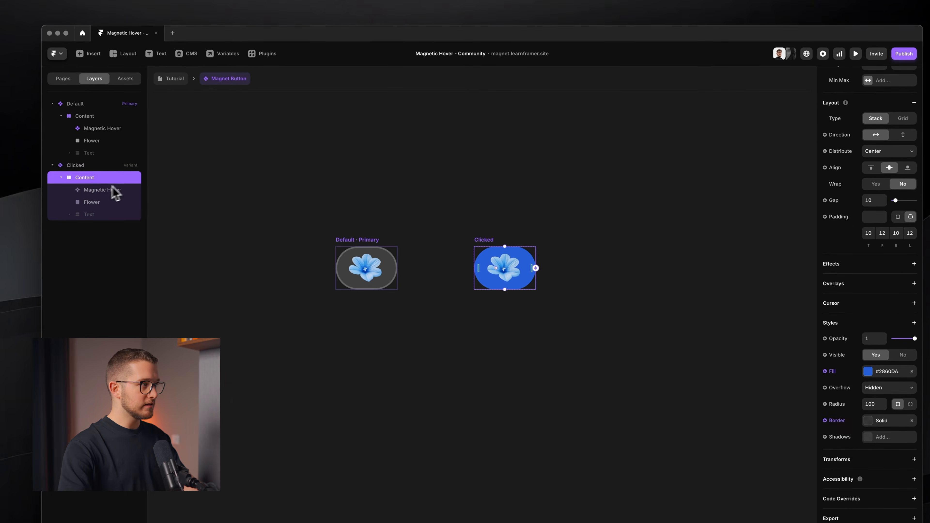
left_click(97, 202)
left_click(95, 216)
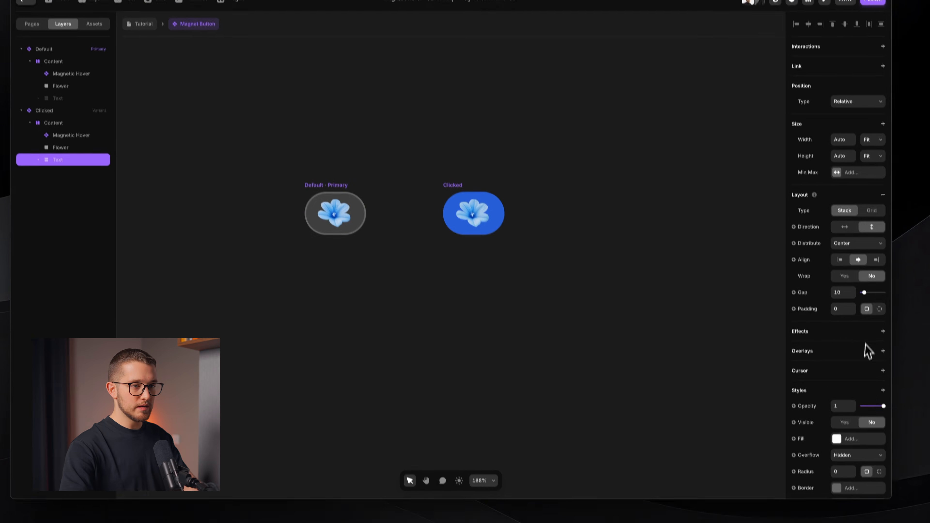
left_click(844, 422)
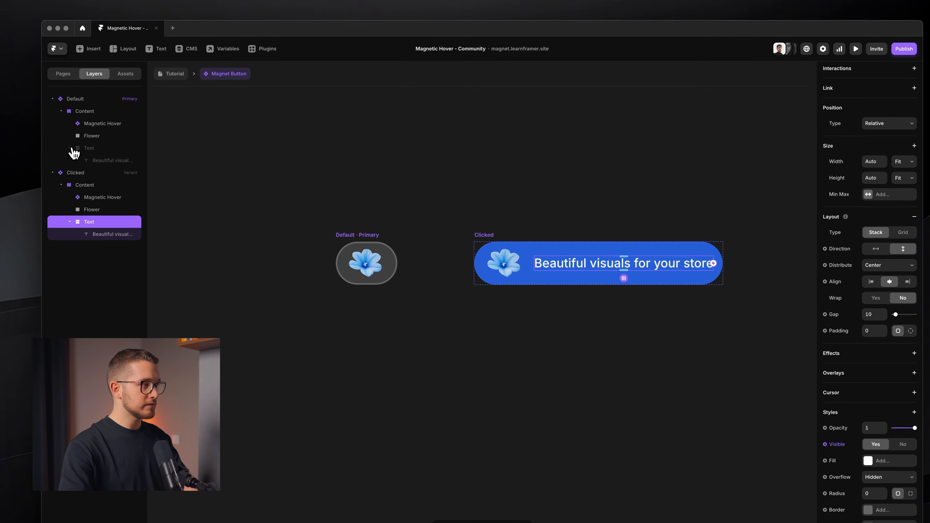
Compare the flower's placement with the demo, and set the Clicked variant's Flower layer to Absolute positioning.
left_click(535, 279, "super")
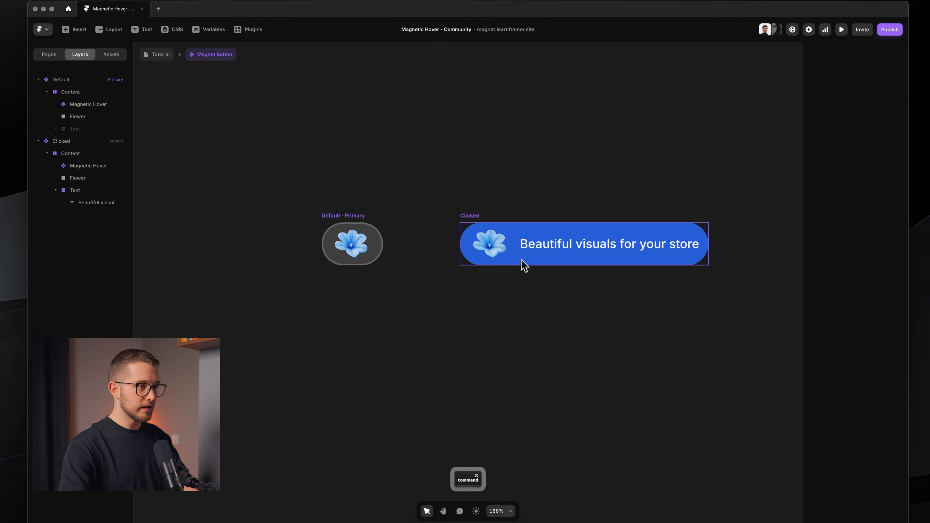
key("super+Tab")
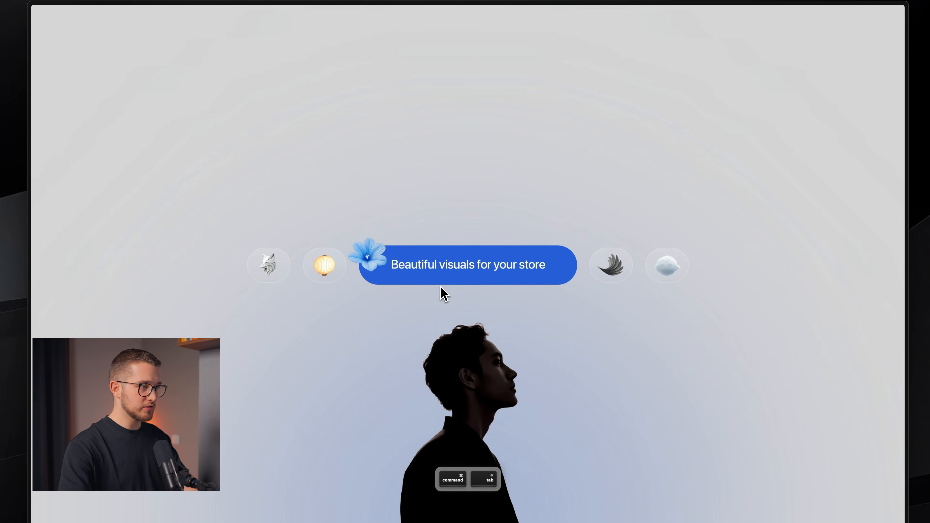
key("super+Tab")
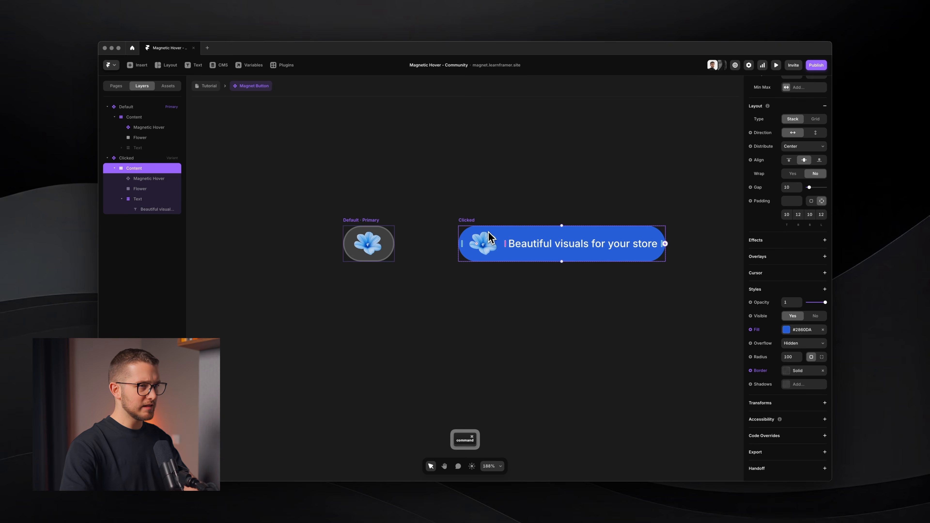
left_click(483, 243)
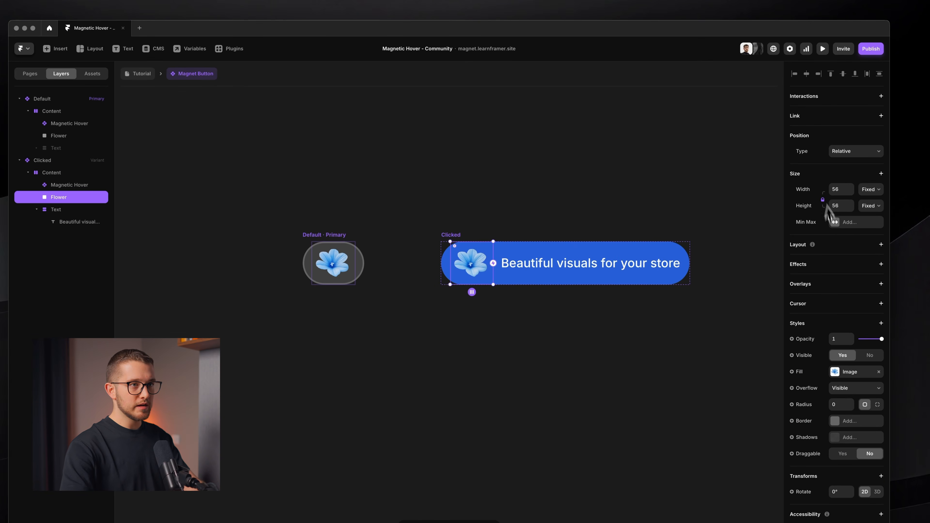
left_click(849, 151)
left_click(849, 162)
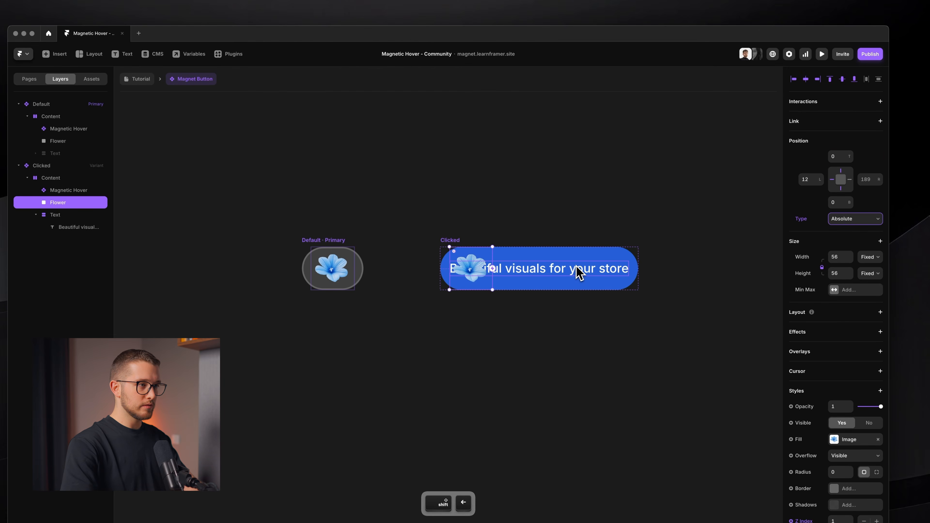
Nudge the Clicked variant's Flower layer up and left, to -20 from the top and -18 from the left.
key("Escape")
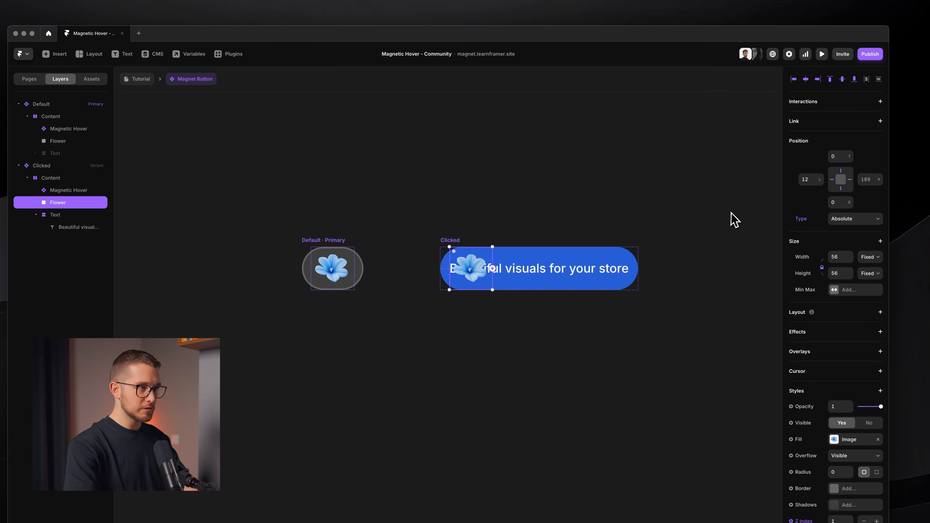
key("shift+Up")
key("shift+Left")
key("shift+Left")
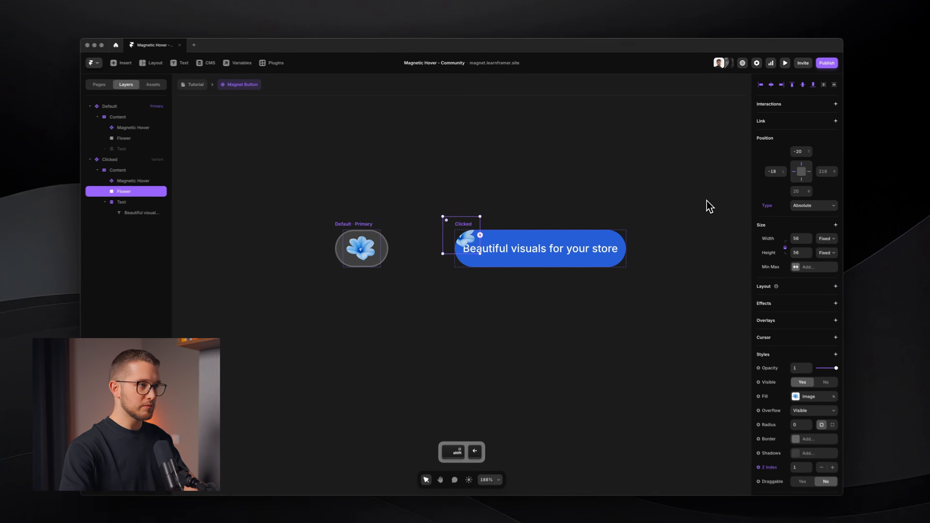
scroll(549, 270, "up", 5)
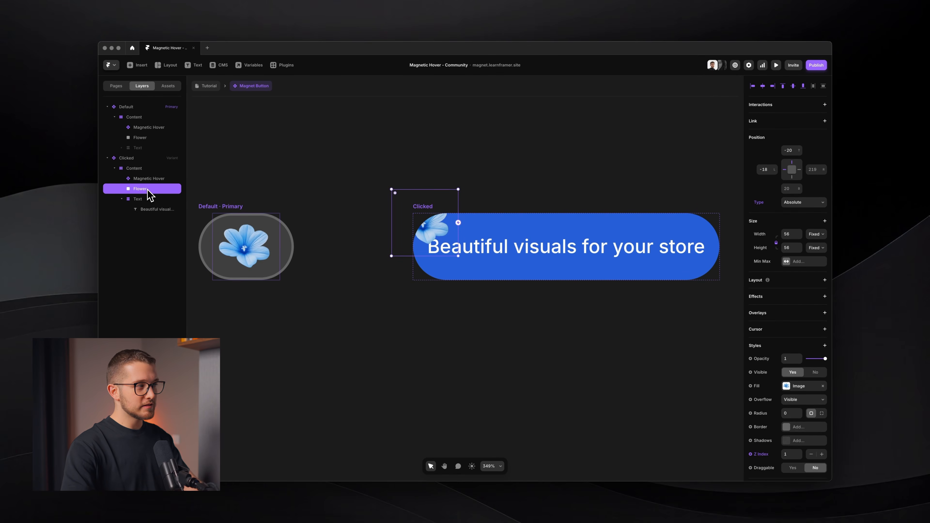
Try to set the Overflow of the Clicked variant's Content stack to Visible.
left_click(145, 168)
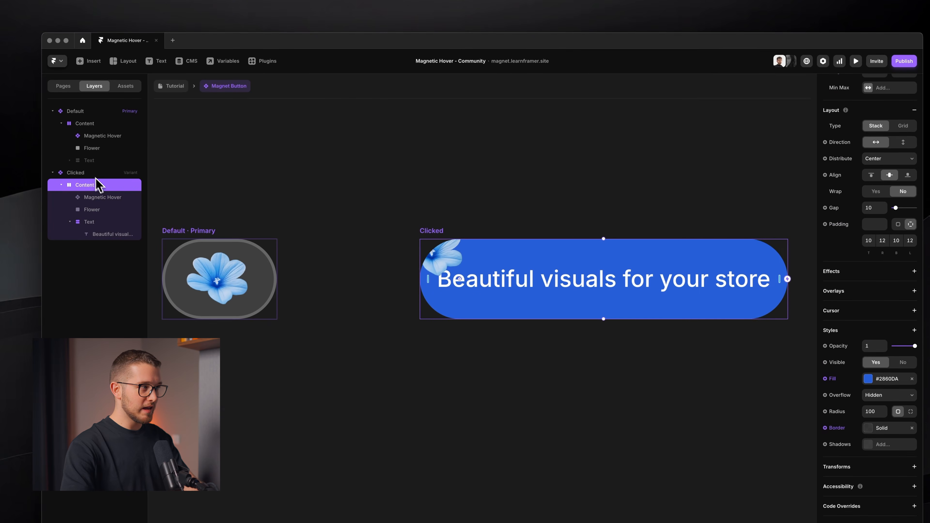
left_click(94, 174)
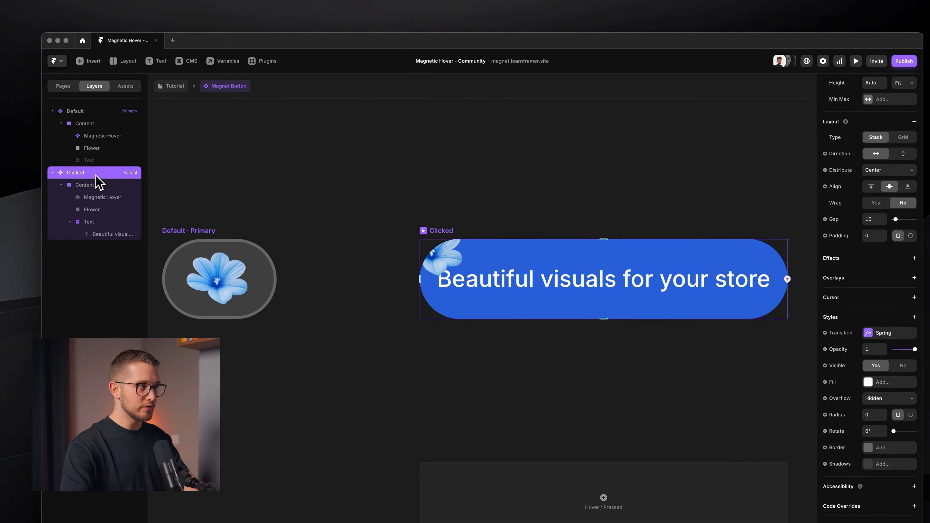
left_click(95, 184)
left_click(94, 175)
left_click(94, 185)
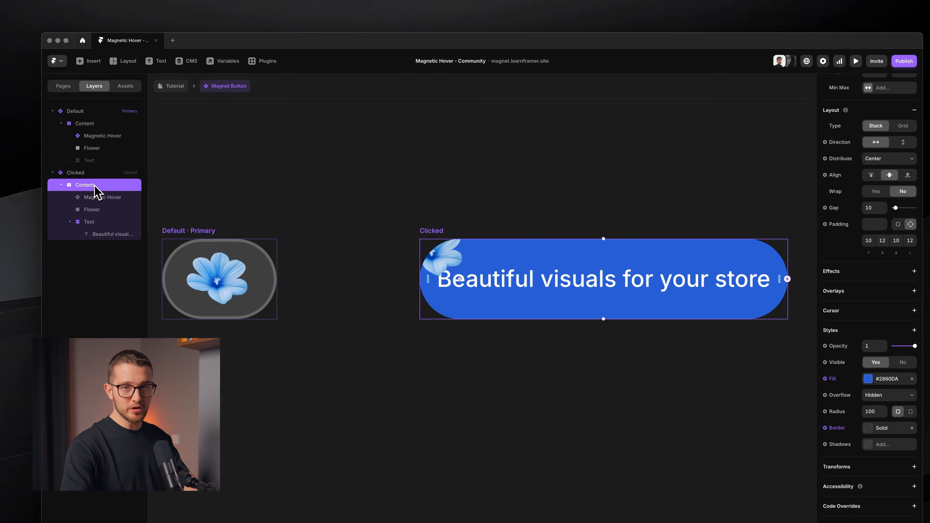
left_click(97, 210)
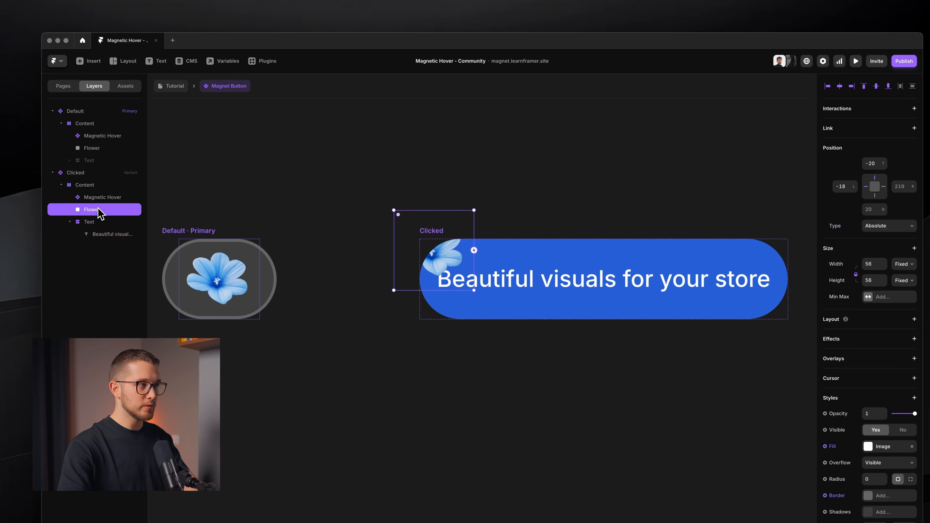
left_click(98, 186)
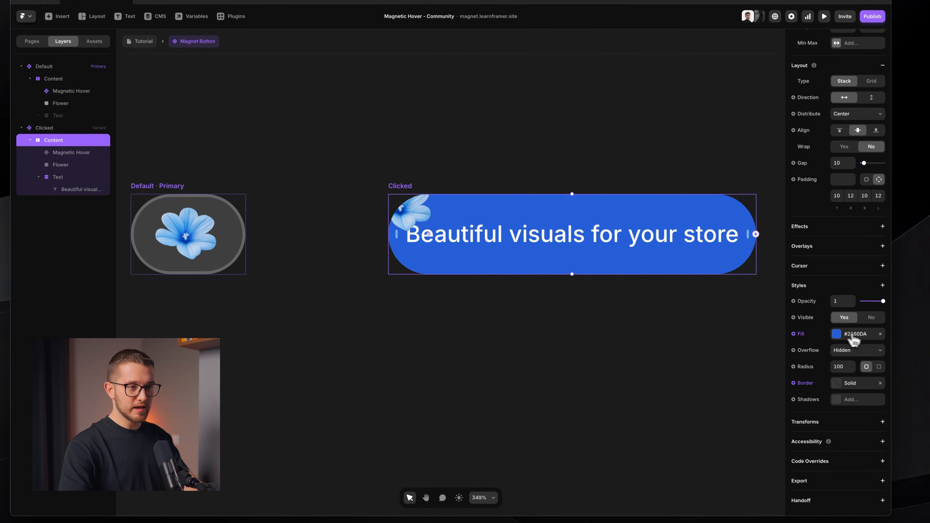
left_click(855, 350)
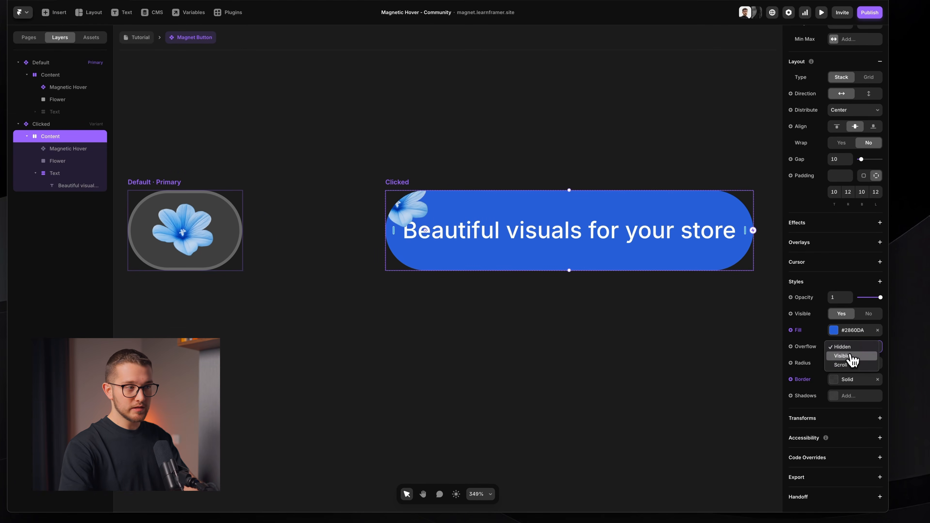
left_click(849, 355)
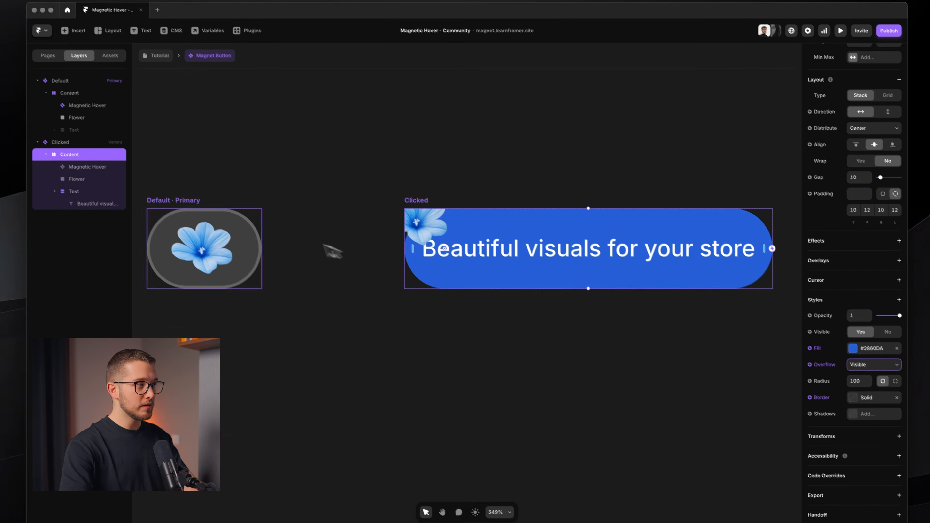
left_click(60, 124)
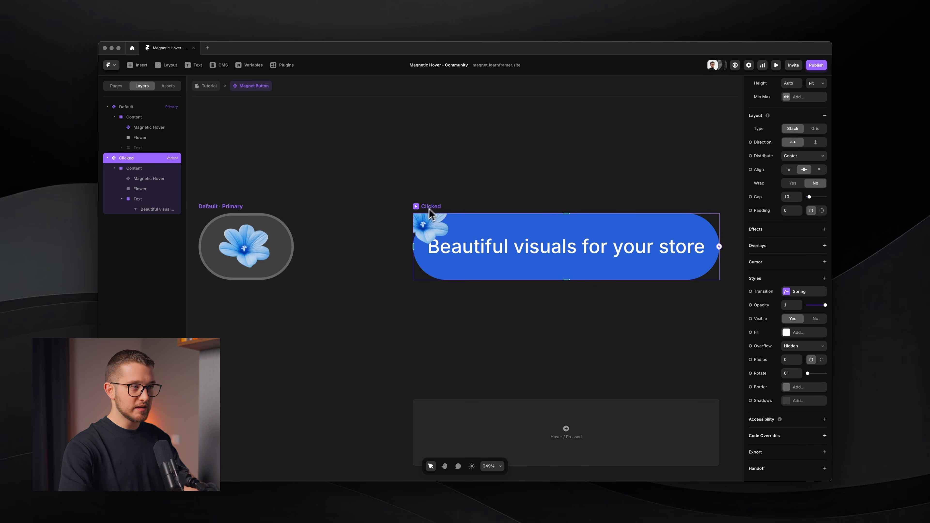
left_click(414, 240)
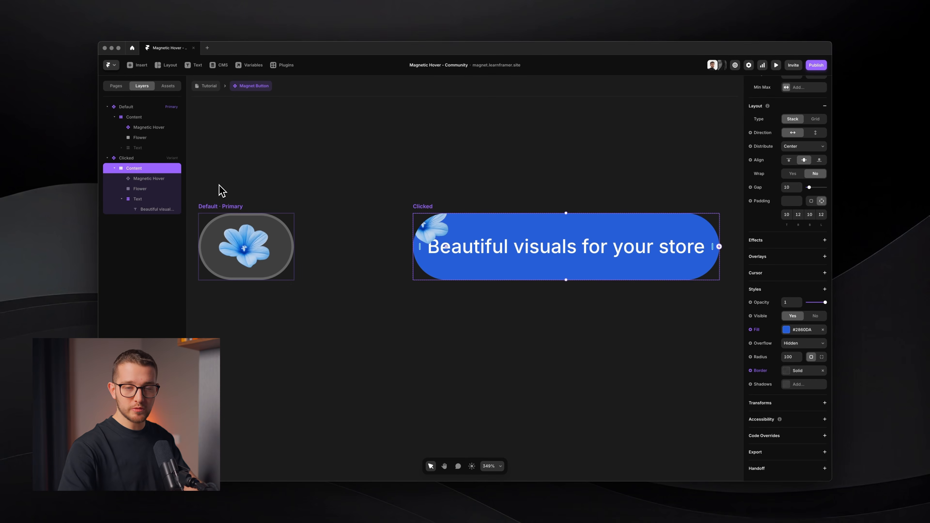
Set the Overflow of the Default variant's Content stack to Visible.
scroll(287, 192, "left", 3)
left_click(325, 205)
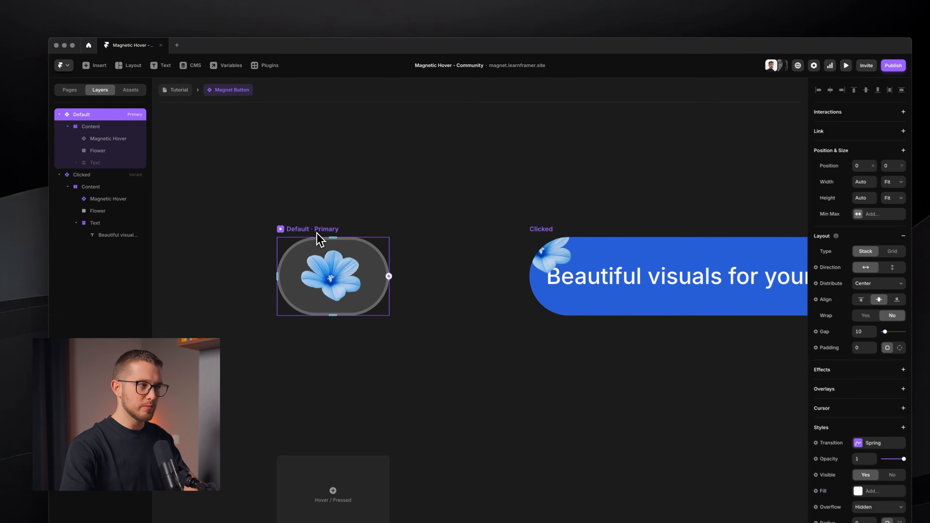
scroll(322, 206, "left", 1)
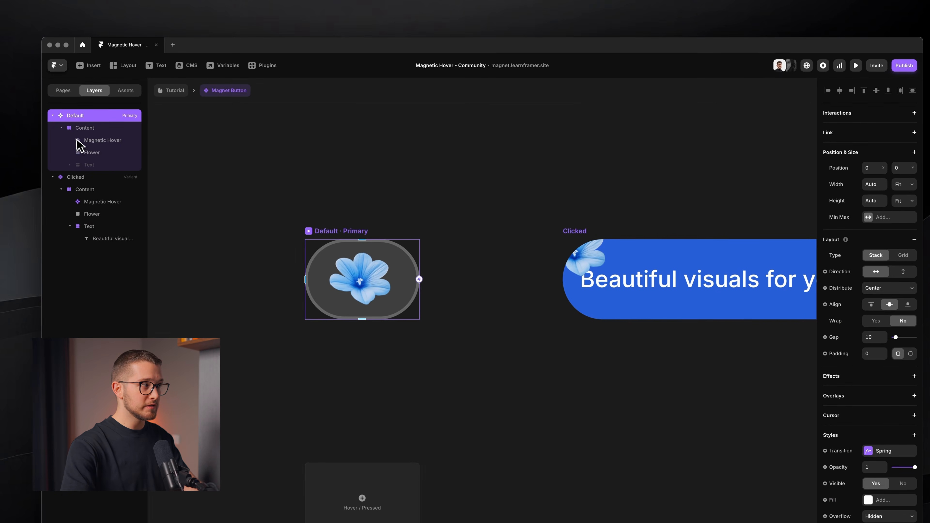
left_click(84, 128)
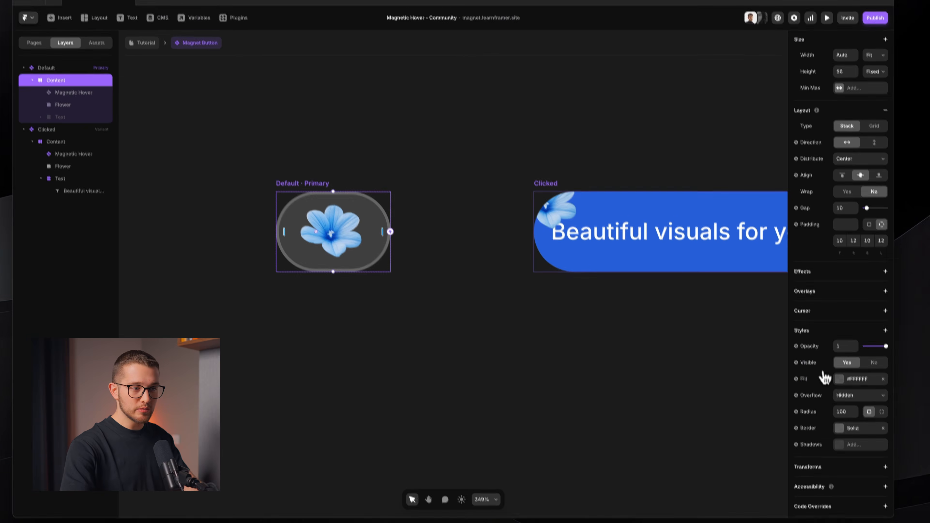
left_click(881, 443)
left_click(851, 378)
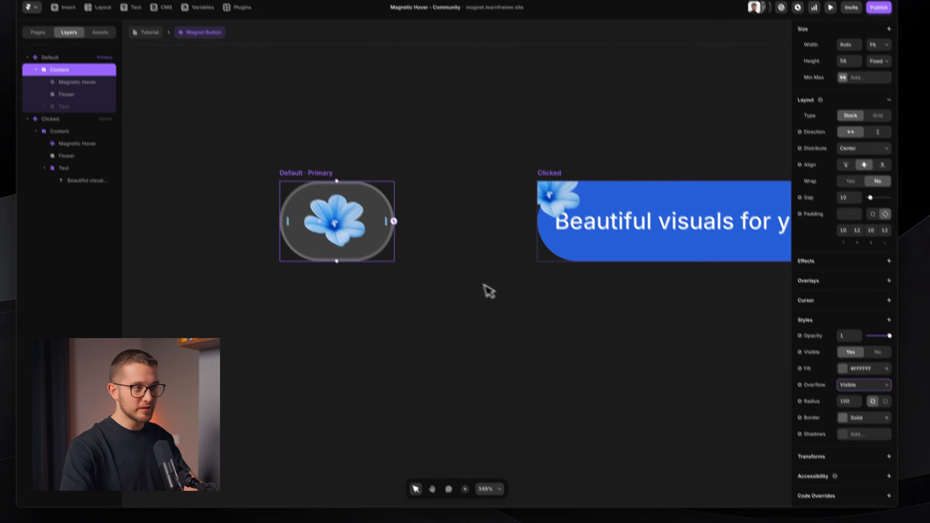
Set the Overflow of the Default primary variant's outer frame to Visible and select the Clicked variant.
left_click(47, 42)
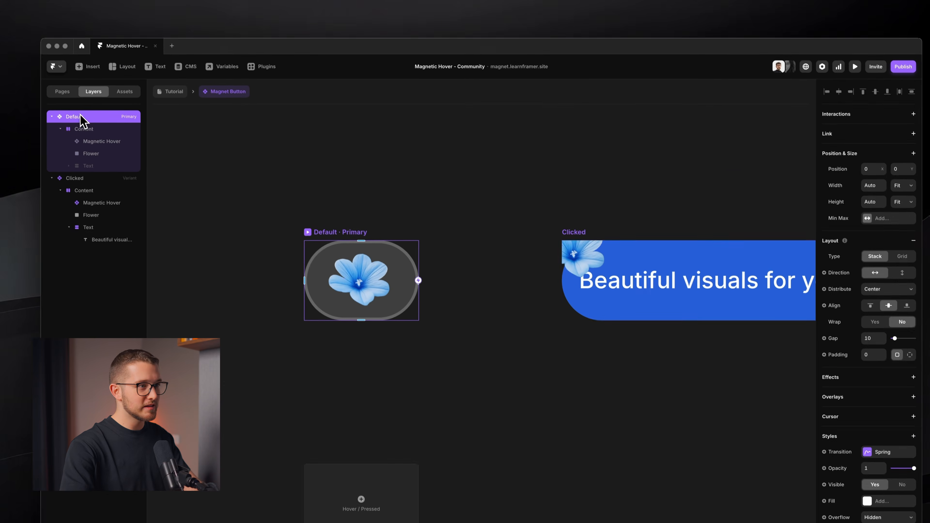
scroll(838, 455, "down", 3)
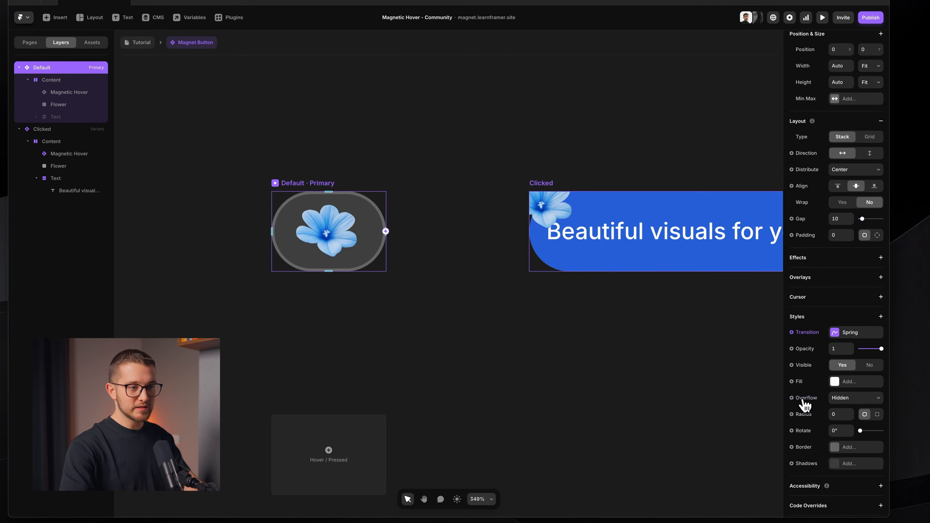
left_click(882, 447)
left_click(849, 408)
left_click(558, 192)
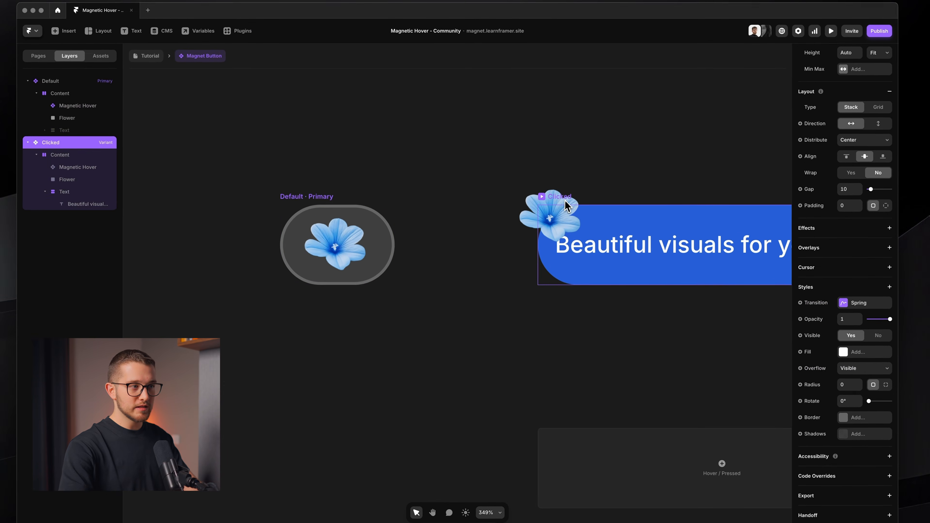
Position the Clicked variant's Flower layer at -15 from the left and -15 from the top.
scroll(582, 200, "right", 4)
scroll(582, 200, "up", 1)
scroll(591, 212, "up", 1)
left_click(394, 216, "super")
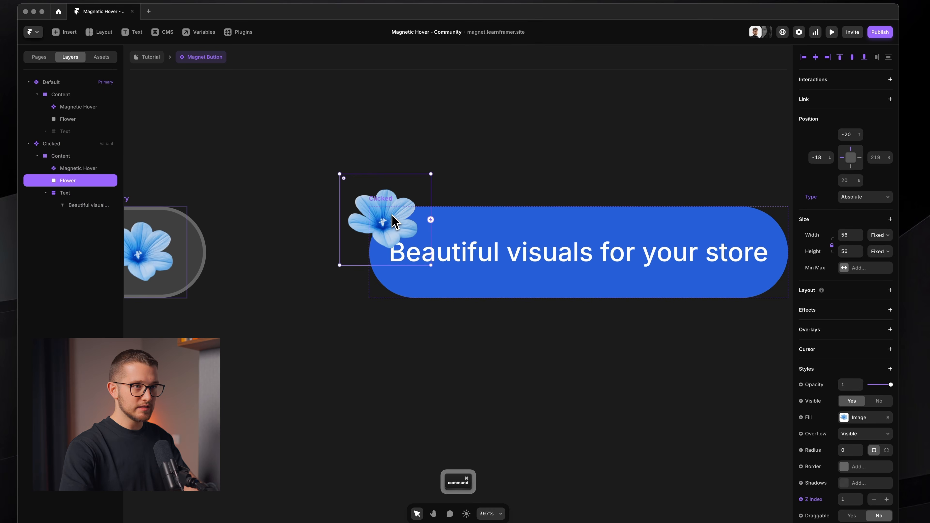
scroll(393, 216, "right", 1)
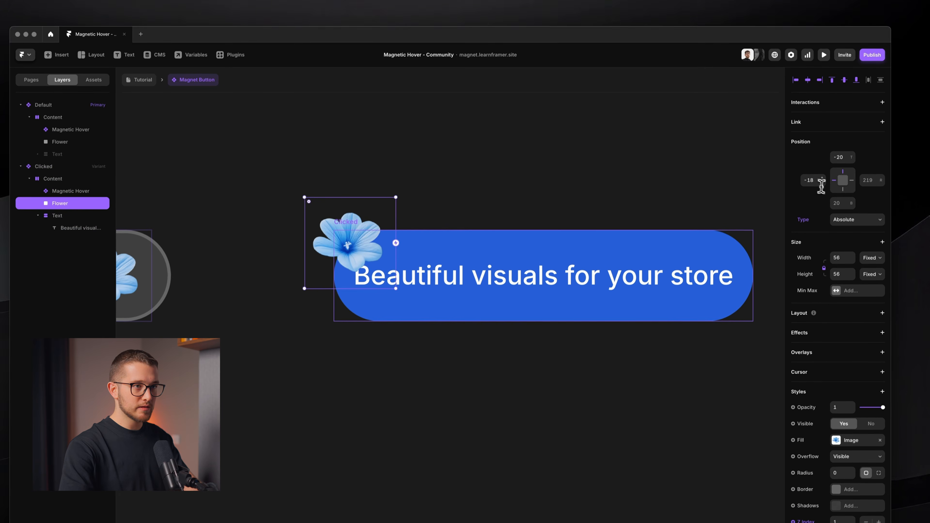
left_click_drag(822, 182, 836, 170)
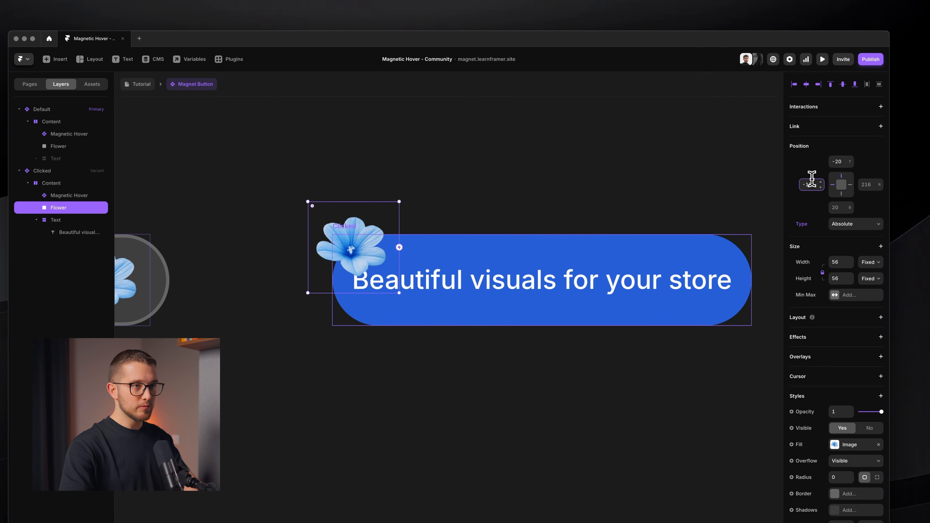
key("super+c")
key("super+v")
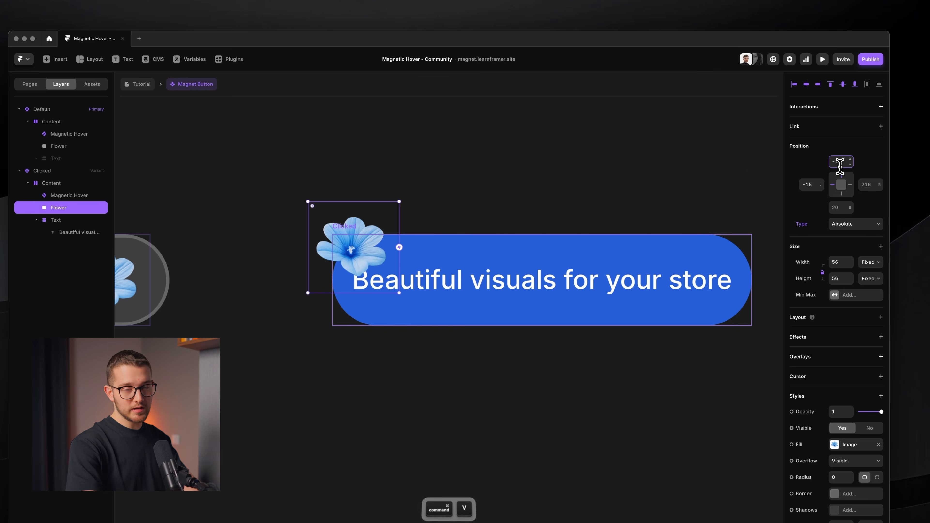
key("Return")
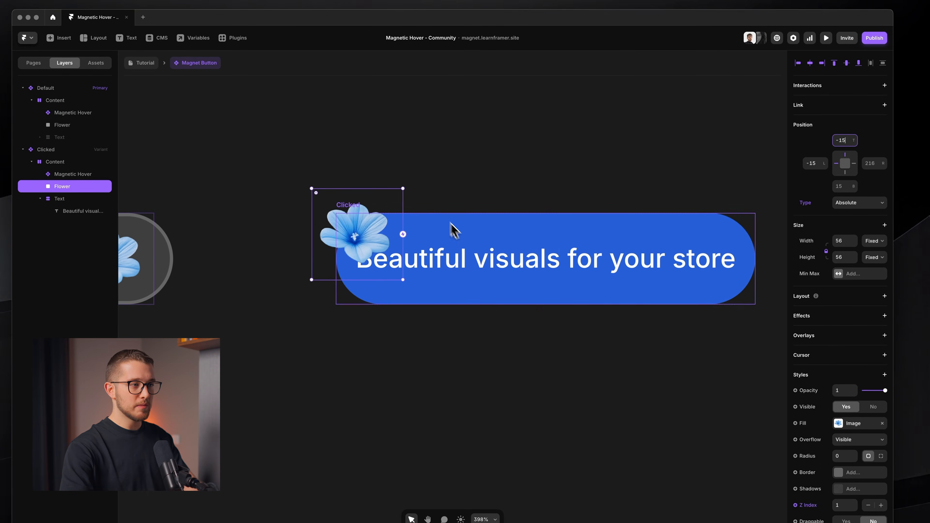
Set the right and left padding of the Clicked variant's Content stack to 32.
left_click(497, 252)
scroll(498, 255, "down", 3)
scroll(502, 233, "down", 3)
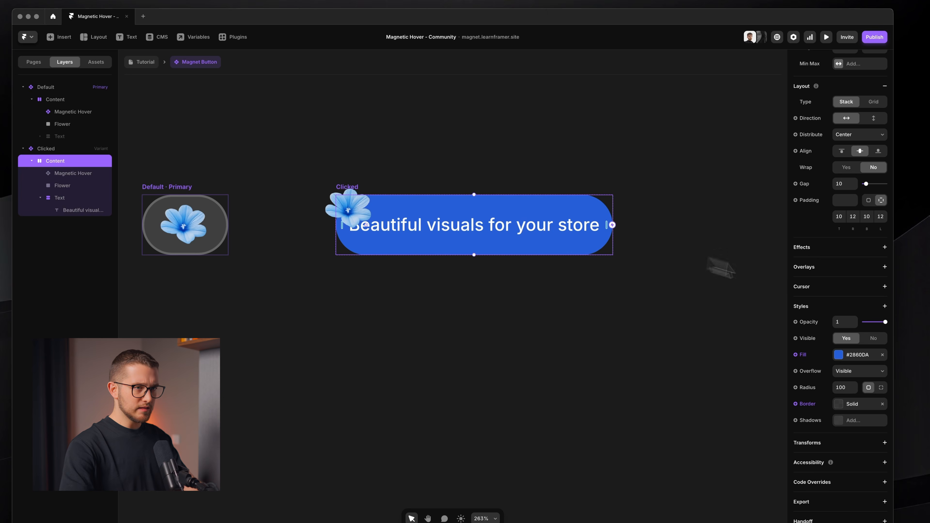
left_click(852, 216)
key("shift+Up")
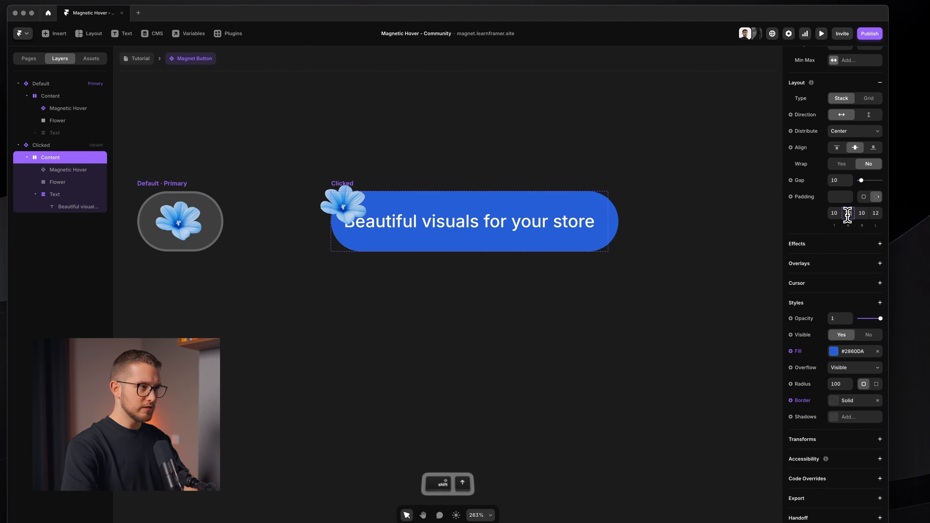
key("shift+Down")
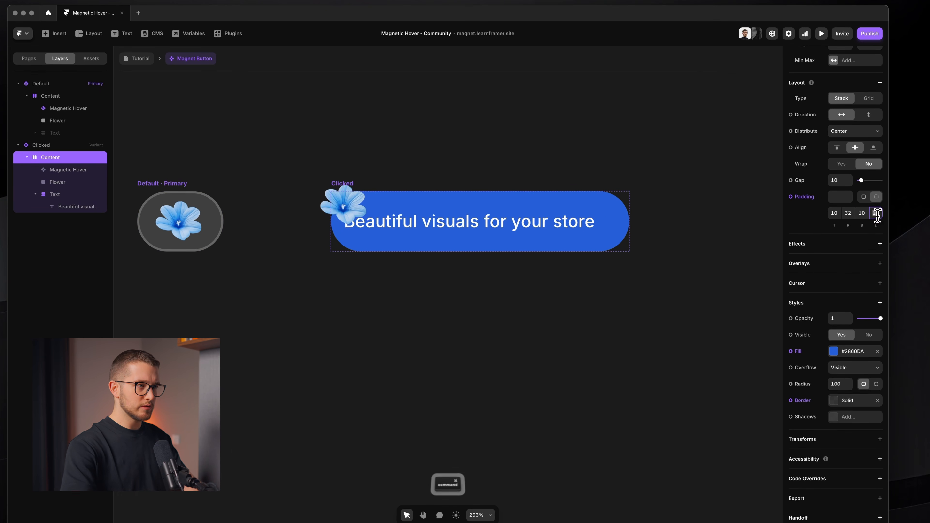
type("32")
key("Return")
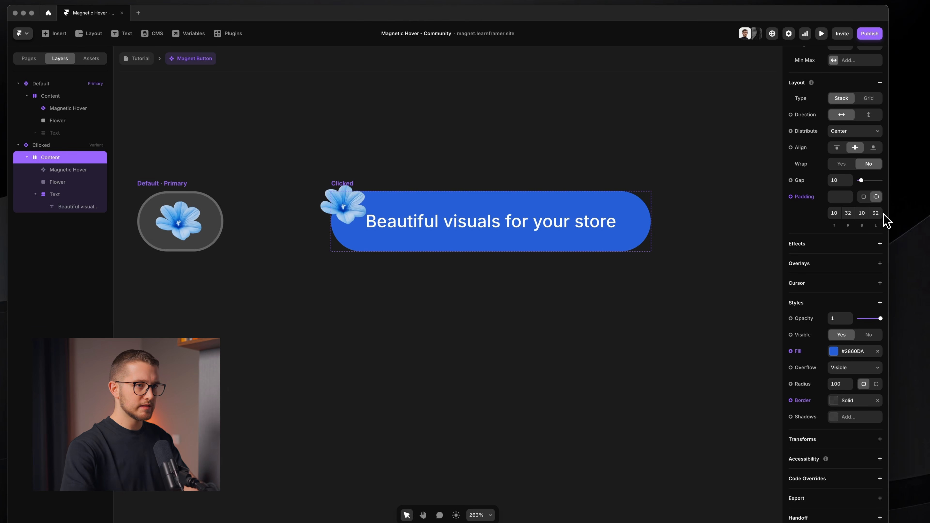
Compare the padding with the live demo, and set the left and right padding of the Clicked variant's Content stack to 38.
key("super+Tab")
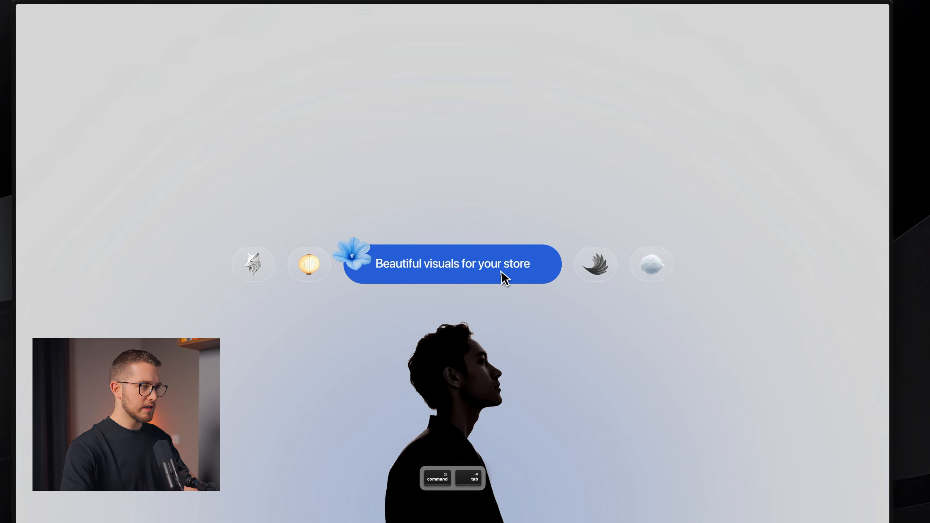
key("super+Tab")
key("Up")
key("Up")
key("Up")
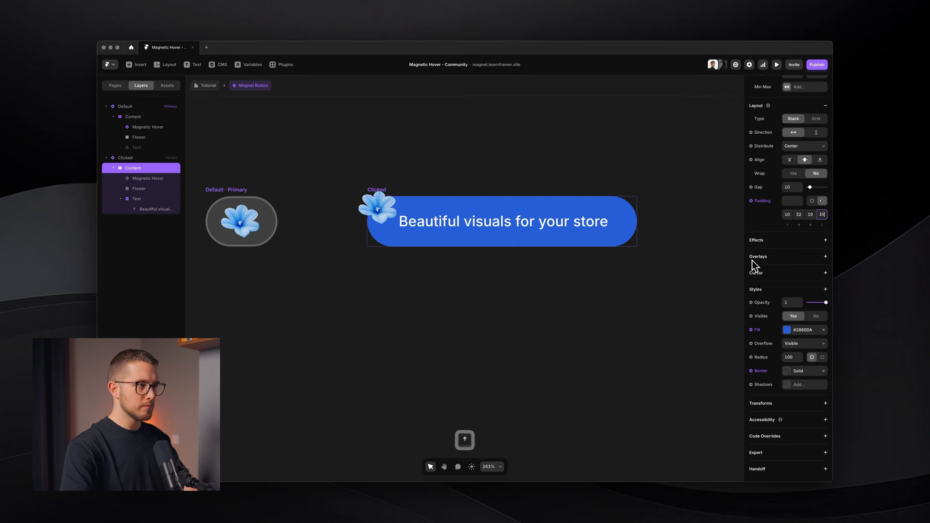
key("Up")
key("Up")
key("Up")
key("super+a")
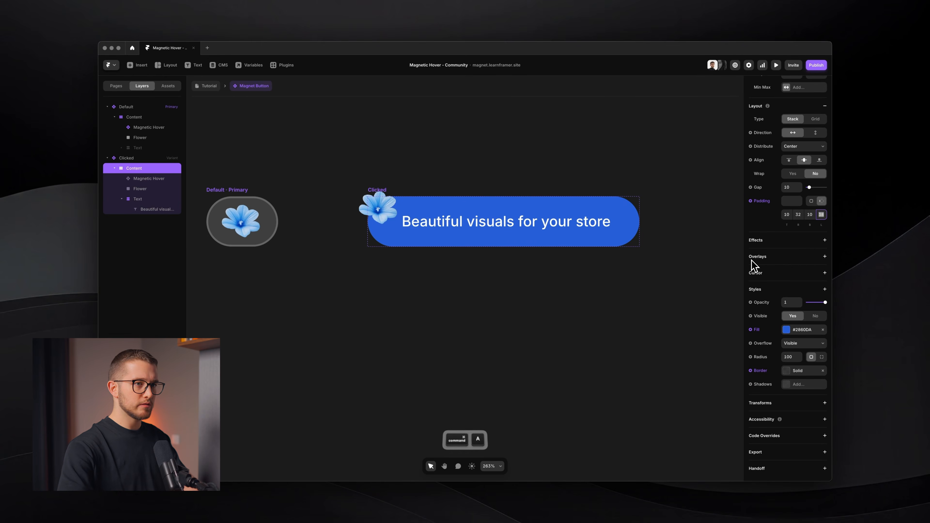
key("super+c")
left_click(799, 214)
key("super+v")
key("Return")
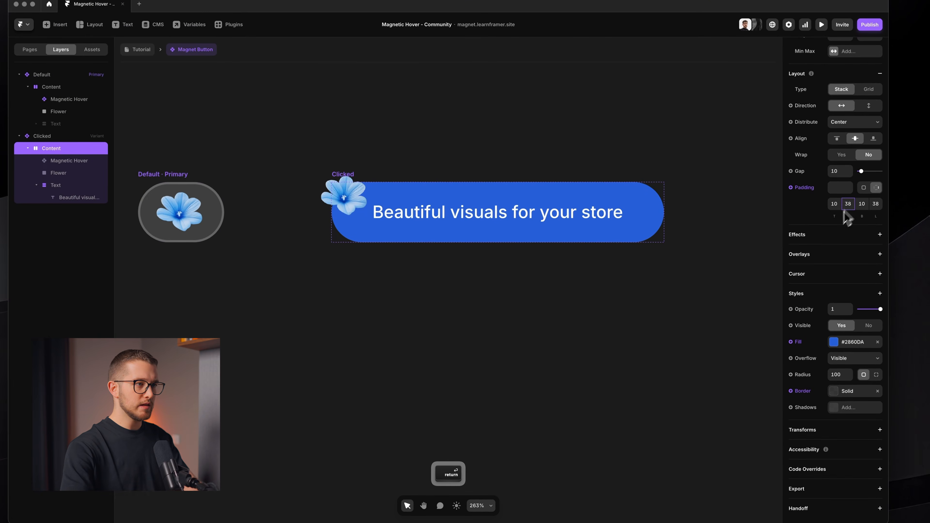
Compare the Clicked variant's overall look with the live demo, and select the Default variant.
left_click(634, 326)
scroll(634, 326, "down", 5)
scroll(634, 326, "up", 2)
key("super+Tab")
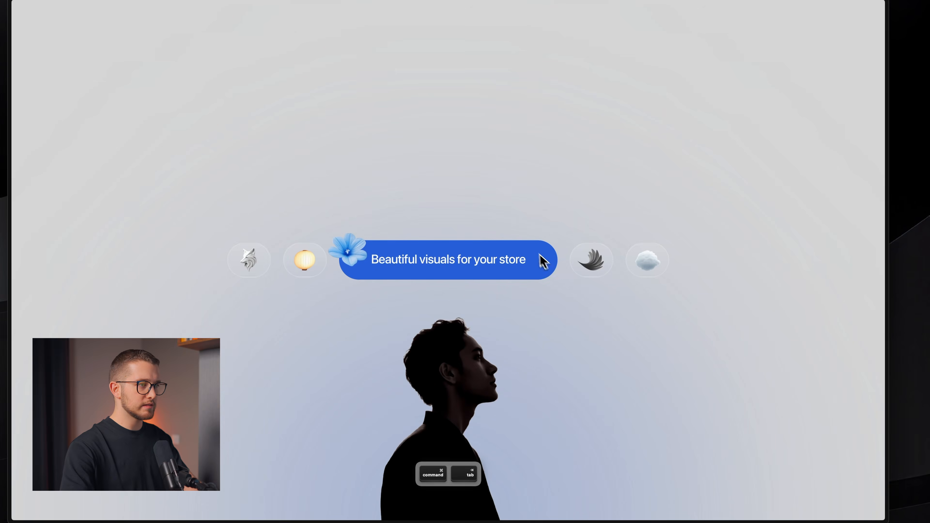
key("super+Tab")
left_click(463, 244)
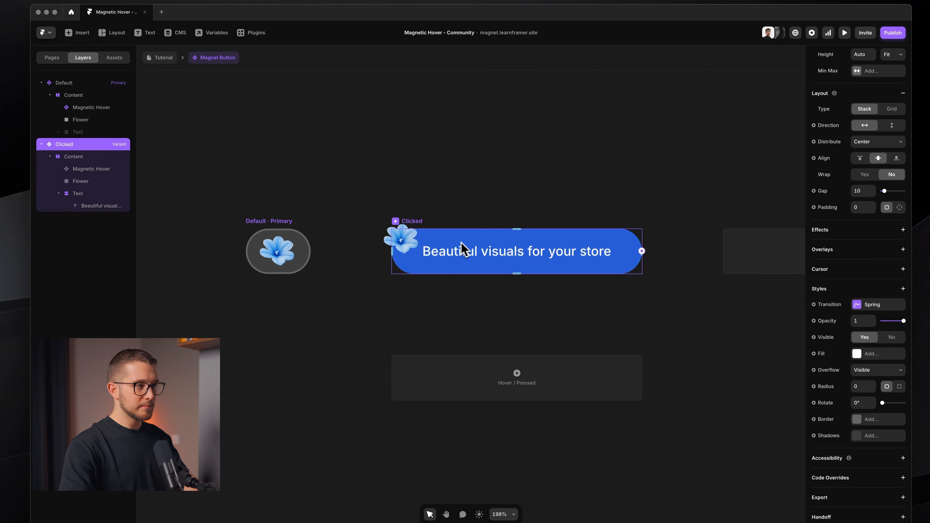
left_click(317, 229)
left_click(293, 233)
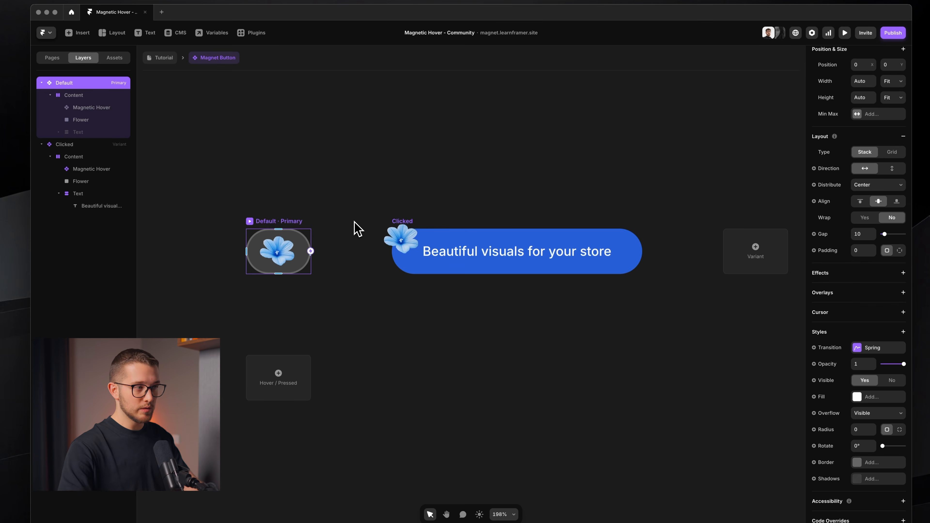
Connect the Default variant to the Clicked variant with a Click interaction.
scroll(357, 229, "up", 3)
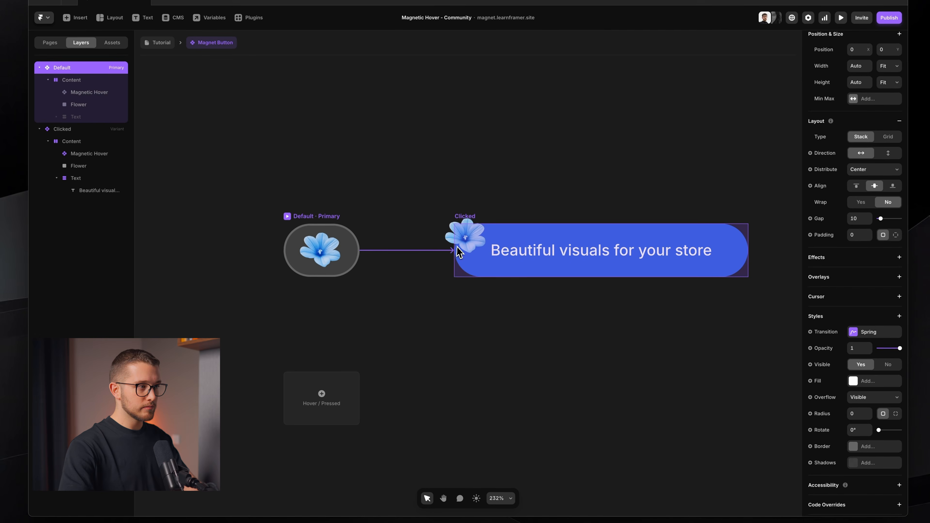
left_click(459, 252)
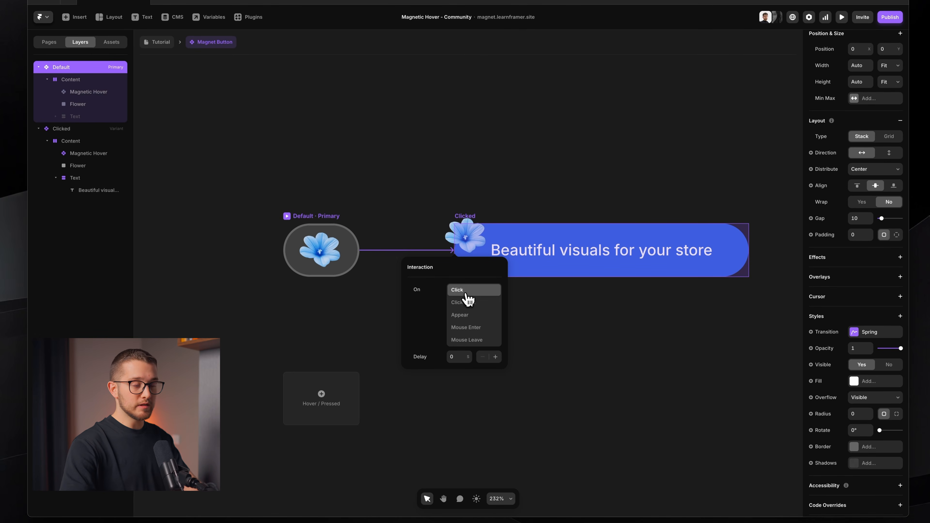
left_click(560, 339)
scroll(870, 261, "up", 3)
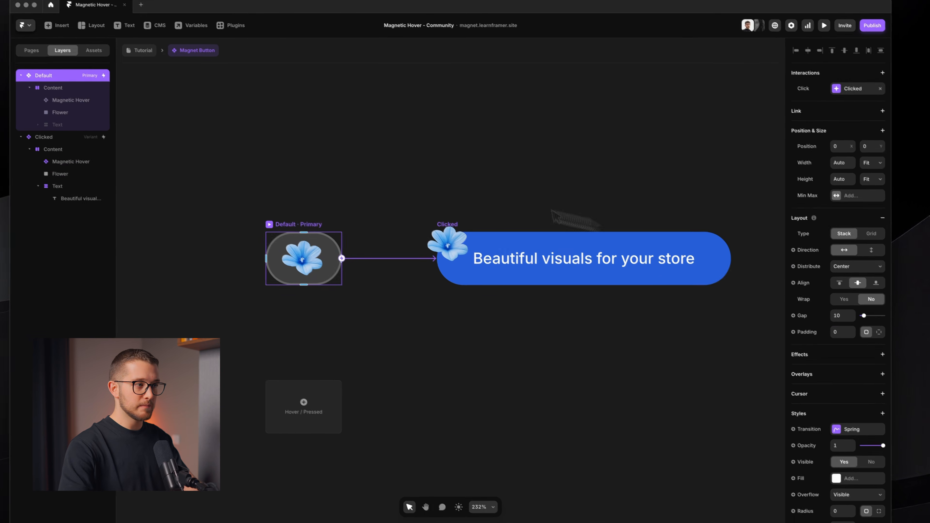
Preview the Default variant's click interaction and compare it with the live demo.
left_click(431, 169)
left_click(300, 224)
left_click(269, 224)
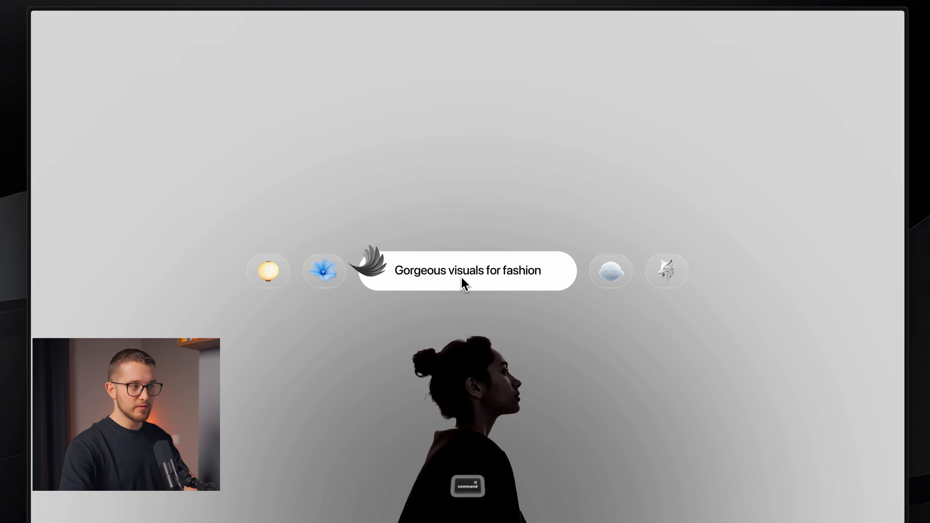
key("super+Tab")
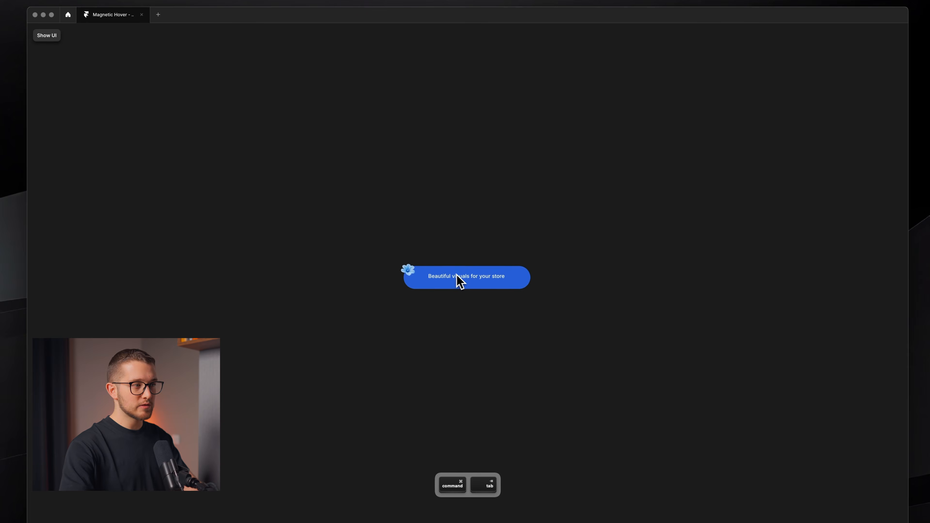
key("Escape")
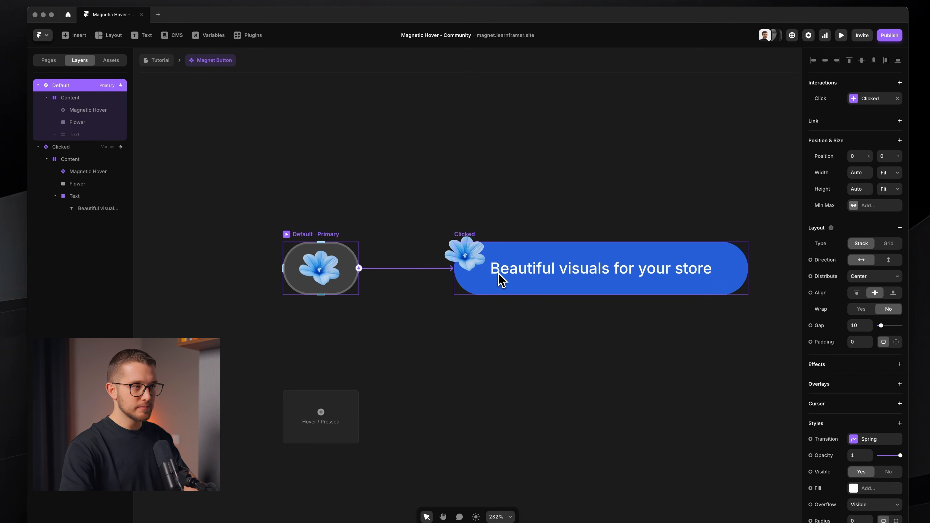
Set Enabled to No on the Clicked variant's Magnetic Hover layer.
double_click(501, 280)
left_click(90, 171)
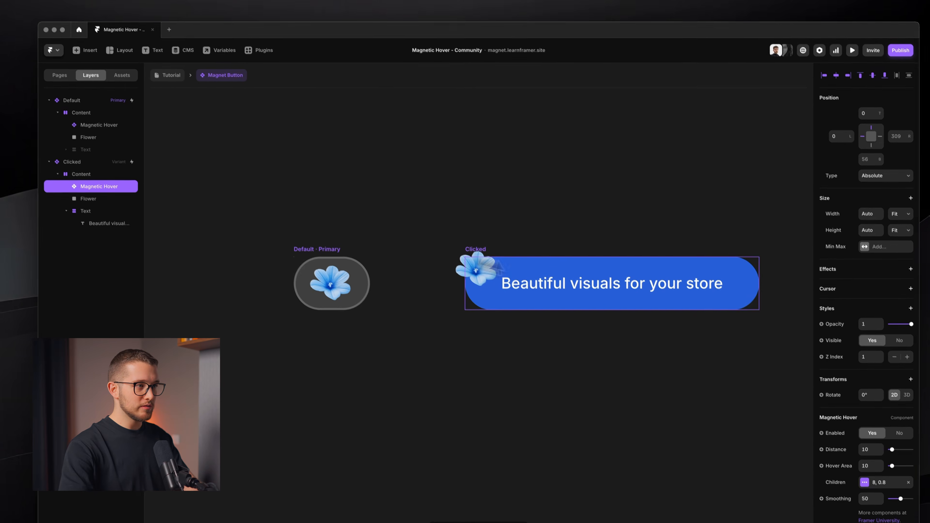
left_click(479, 264)
scroll(479, 262, "down", 1)
scroll(479, 263, "right", 2)
left_click(88, 161)
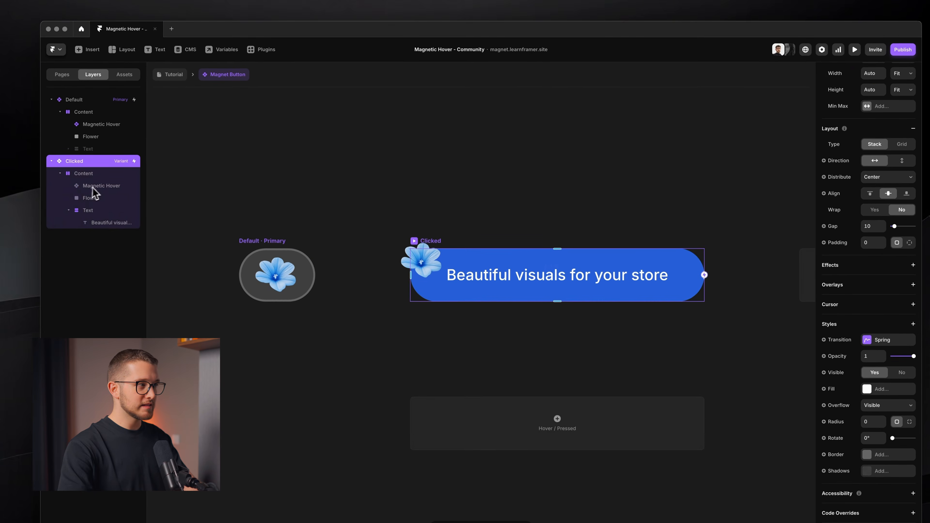
left_click(93, 186)
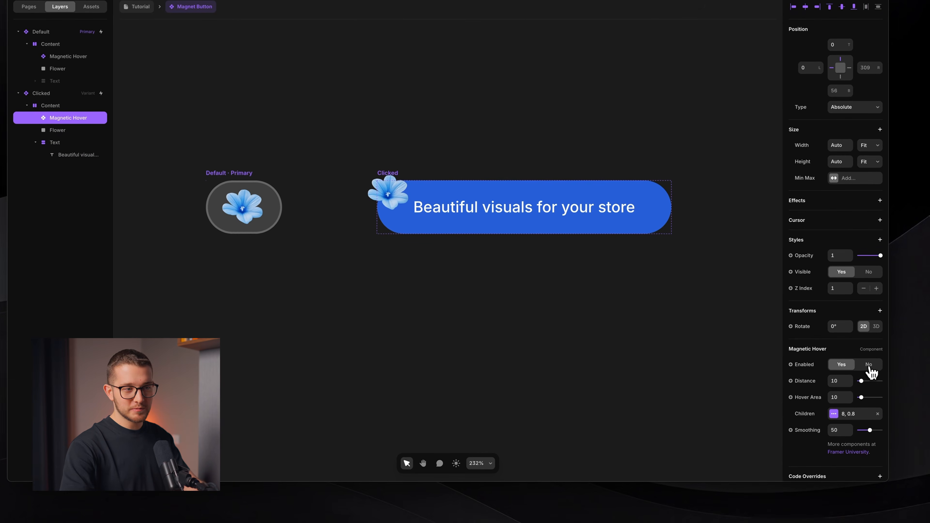
left_click(874, 365)
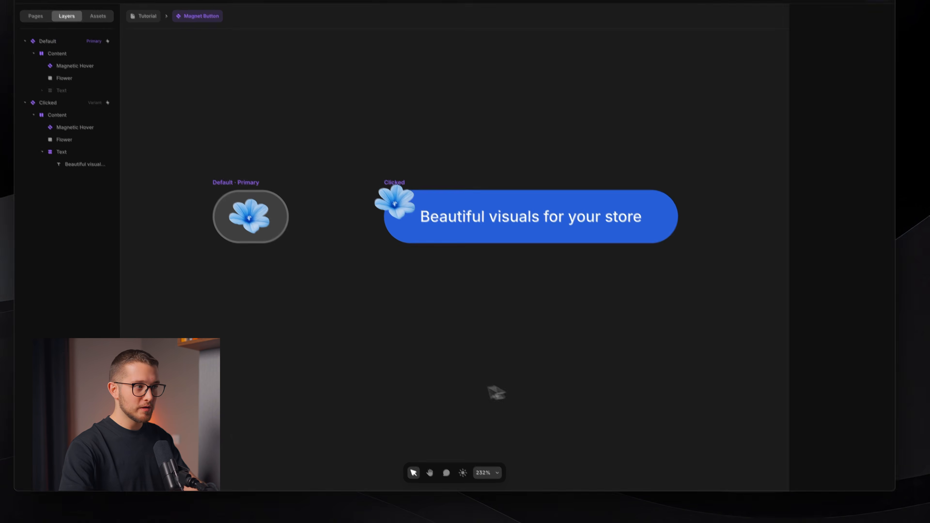
Preview the Default variant, replay its change to Clicked, and compare the text animation with the live demo.
left_click(222, 173)
left_click(231, 203)
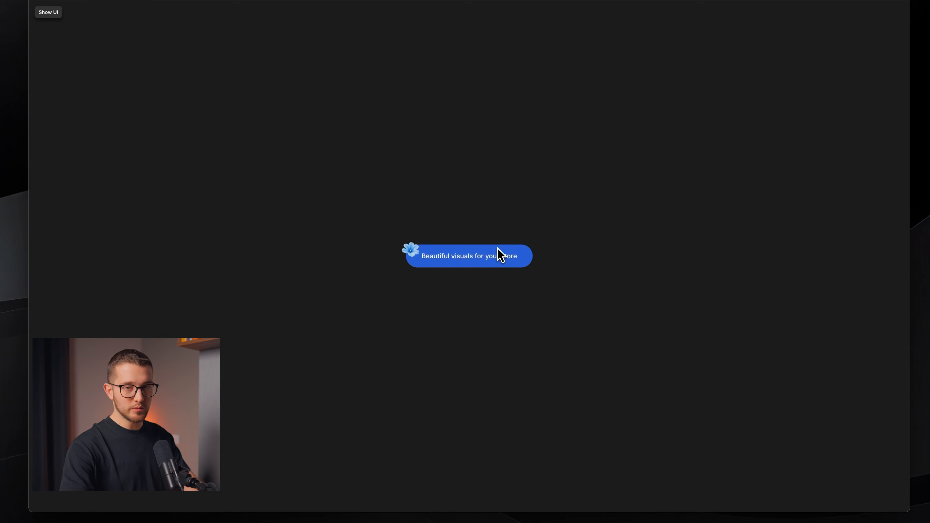
key("super+r")
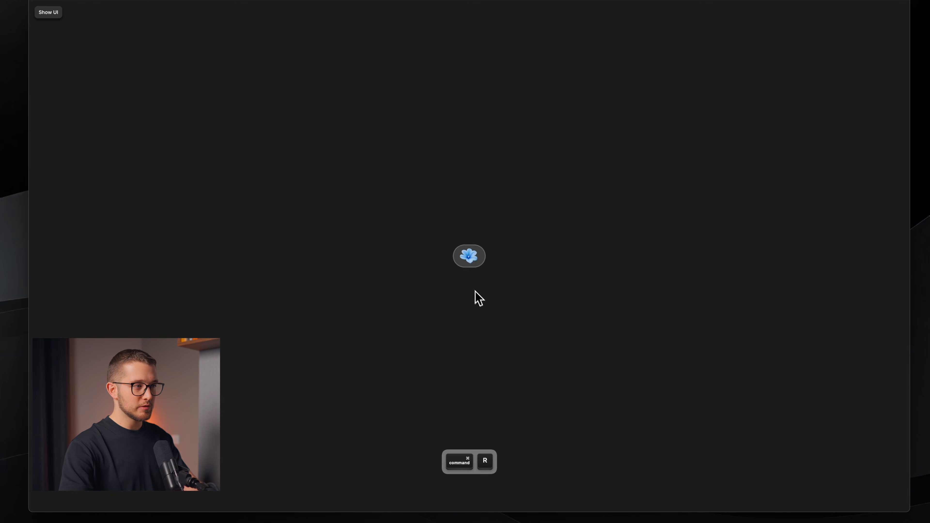
key("super+p")
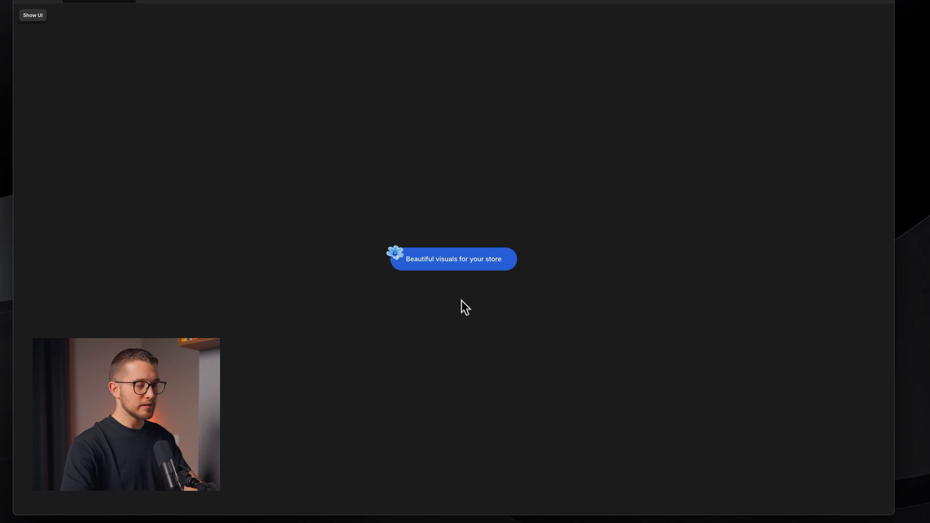
key("super+Tab")
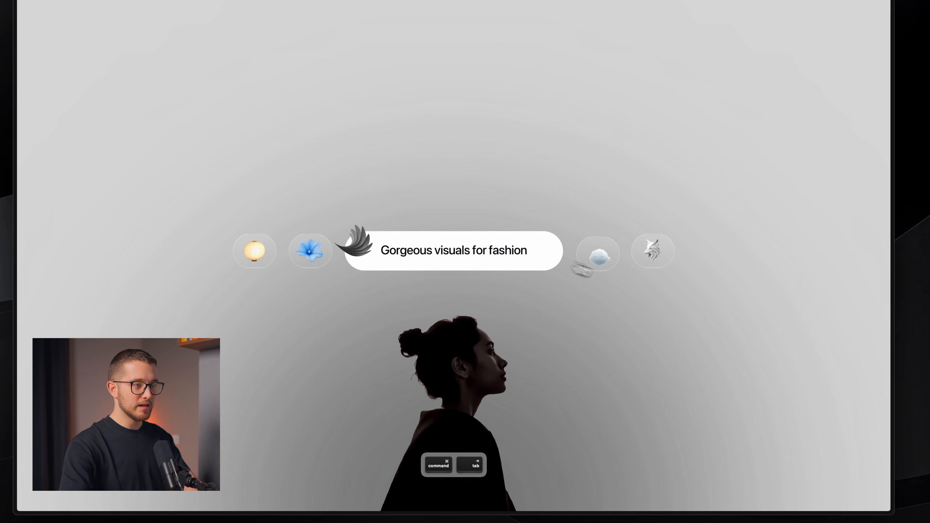
key("super+Tab")
key("Escape")
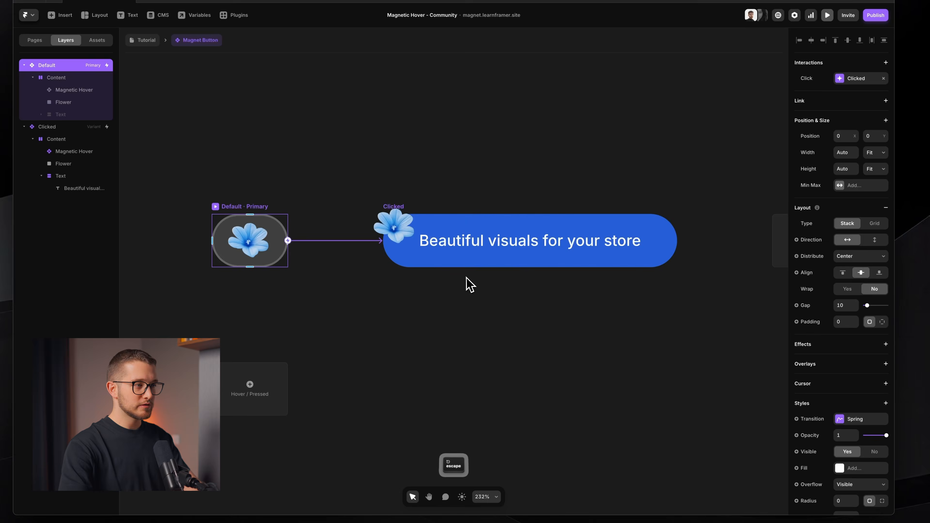
Add a Text effect to the Clicked variant's "Beautiful visuals for your store" text and set its enter blur to 0.
left_click(461, 254)
left_click(478, 241)
key("super")
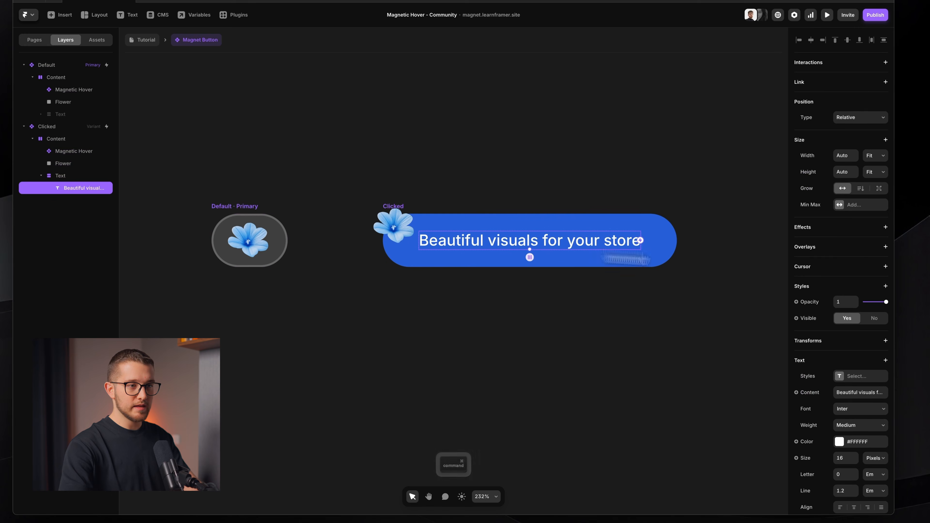
left_click(868, 231)
left_click(845, 240)
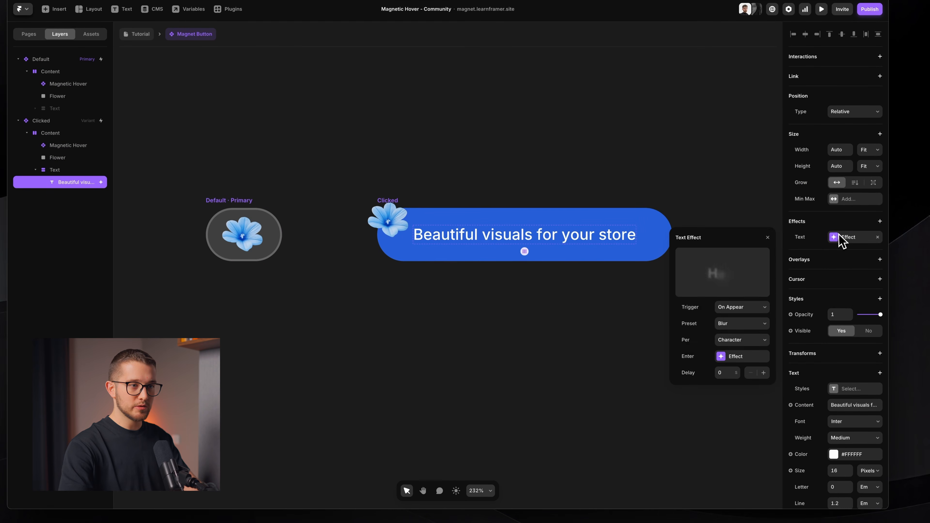
left_click(729, 357)
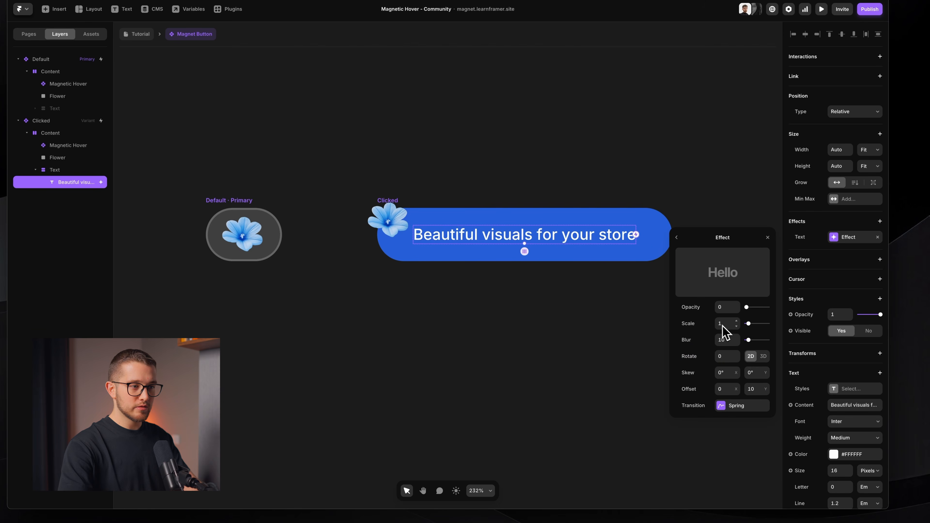
type("0")
key("Return")
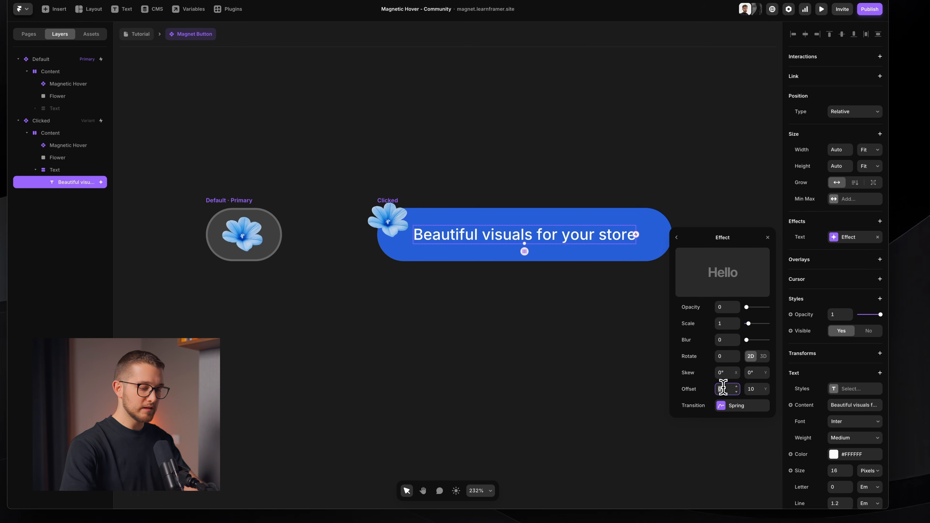
Set the text effect's enter offset to 5 on X and 0 on Y.
left_click(734, 388)
type("5")
key("Return")
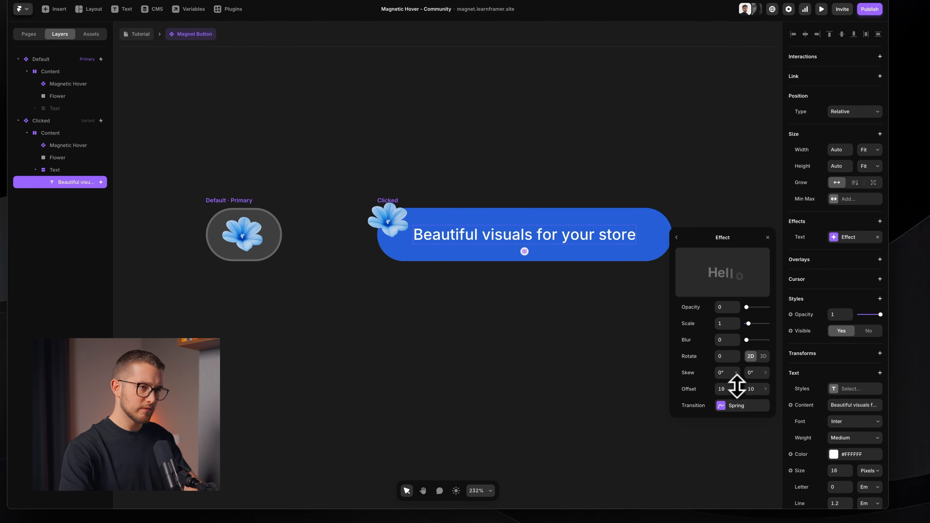
type("5")
key("Return")
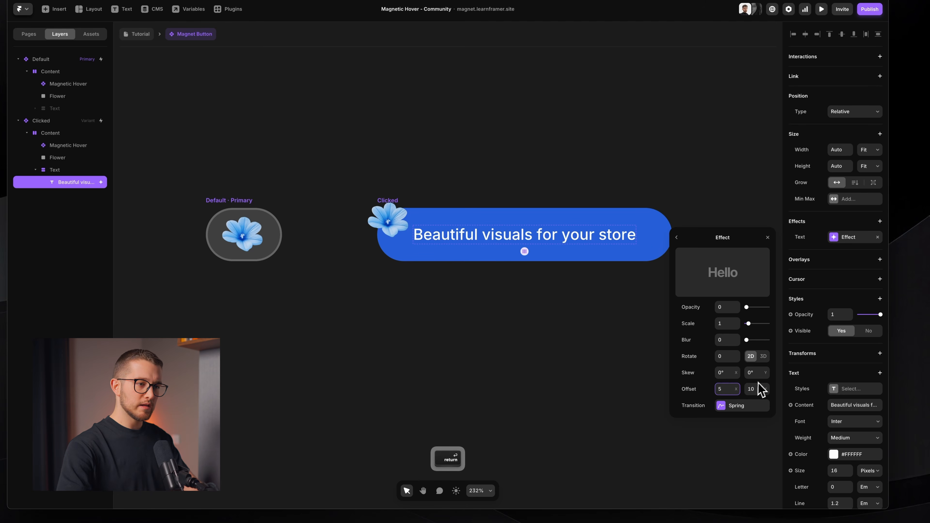
left_click(756, 389)
type("0")
key("Return")
Set the delay of the text effect's Spring transition to 0.012 s.
left_click(745, 405)
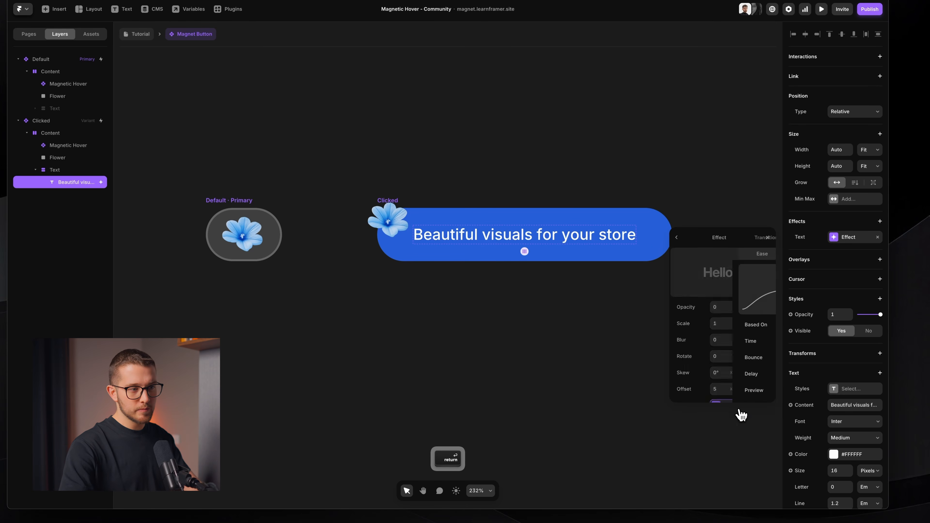
left_click(731, 371)
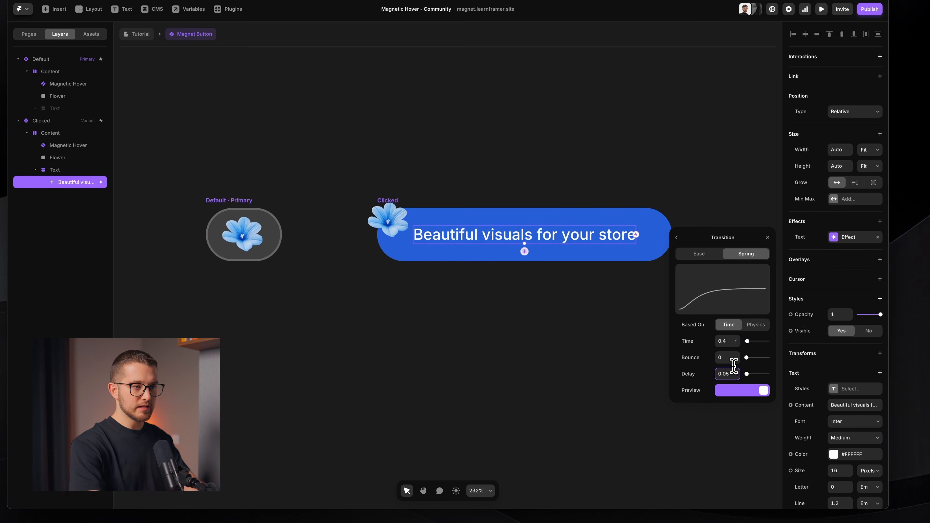
key("Return")
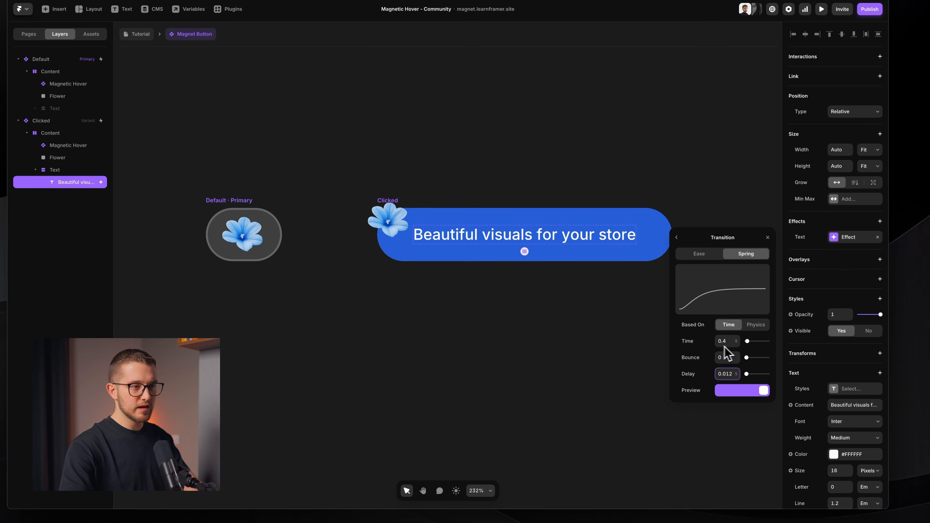
left_click(767, 238)
Preview the Default variant and replay its change to Clicked to check the text effect.
left_click(508, 187)
left_click(213, 200)
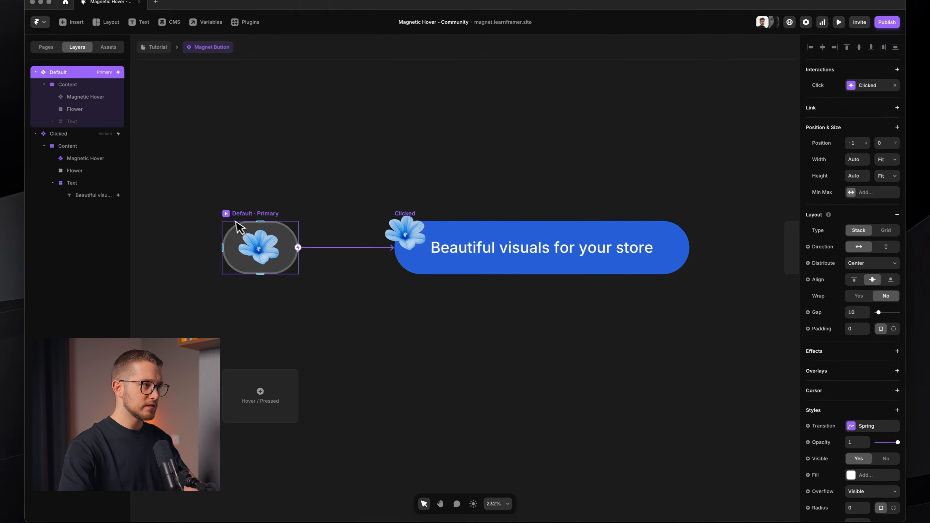
left_click(231, 217)
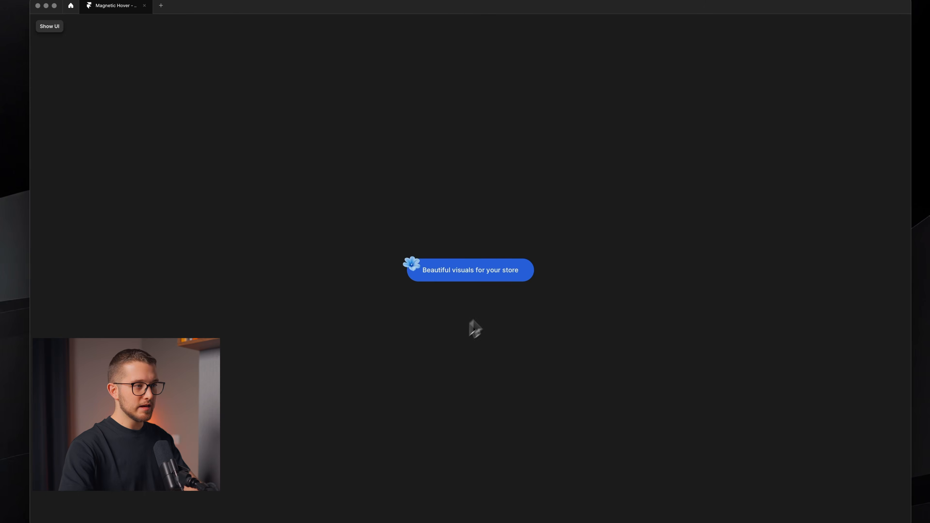
key("super+r")
left_click(479, 281)
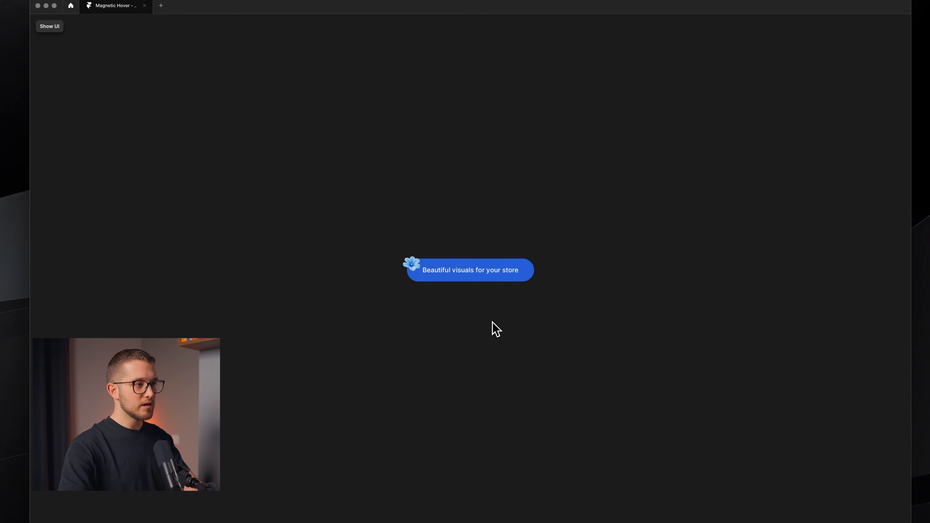
key("Escape")
Set the Default variant's Spring transition to a time of 0.5 s and a bounce of 0.
left_click(444, 237)
left_click(290, 232)
scroll(288, 229, "left", 4)
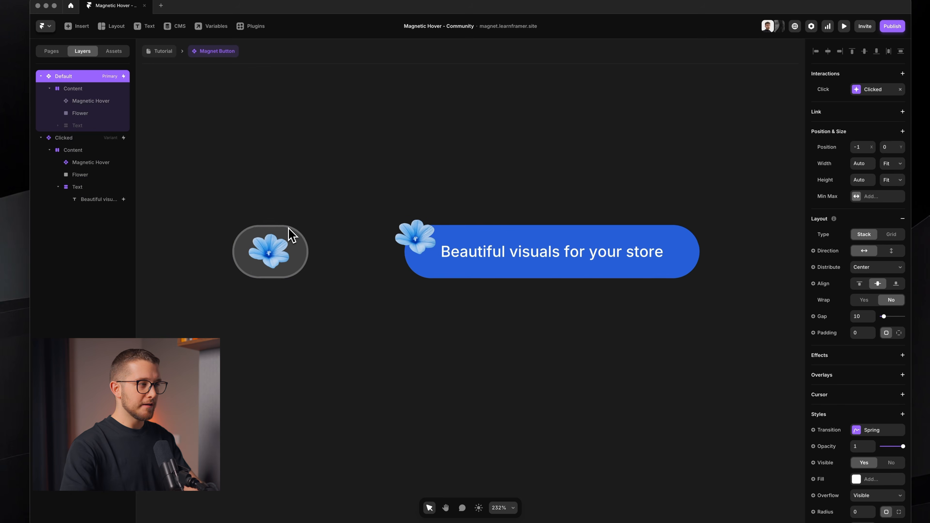
scroll(288, 228, "up", 2)
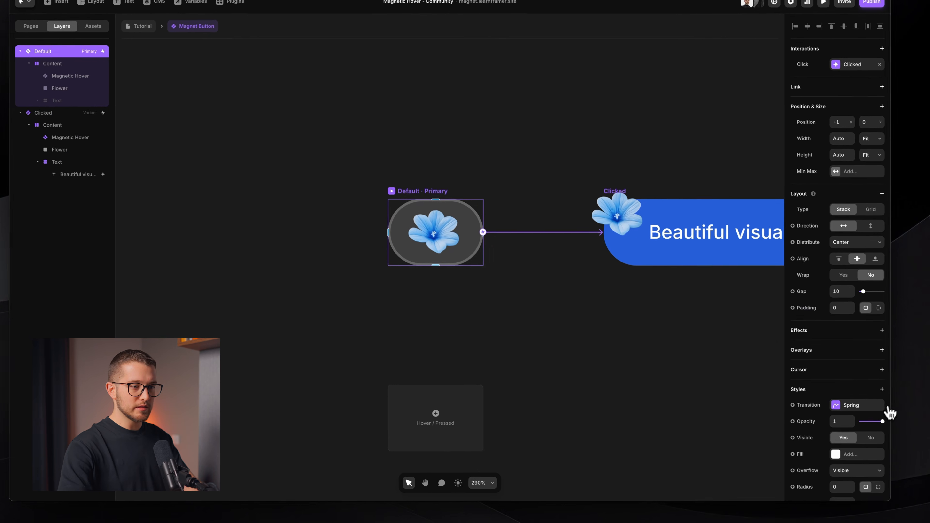
left_click(878, 429)
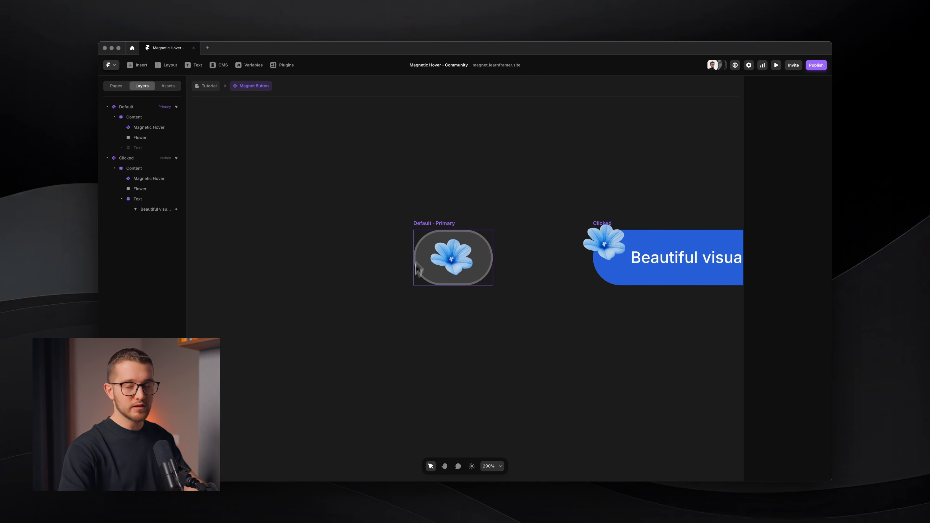
left_click(439, 223)
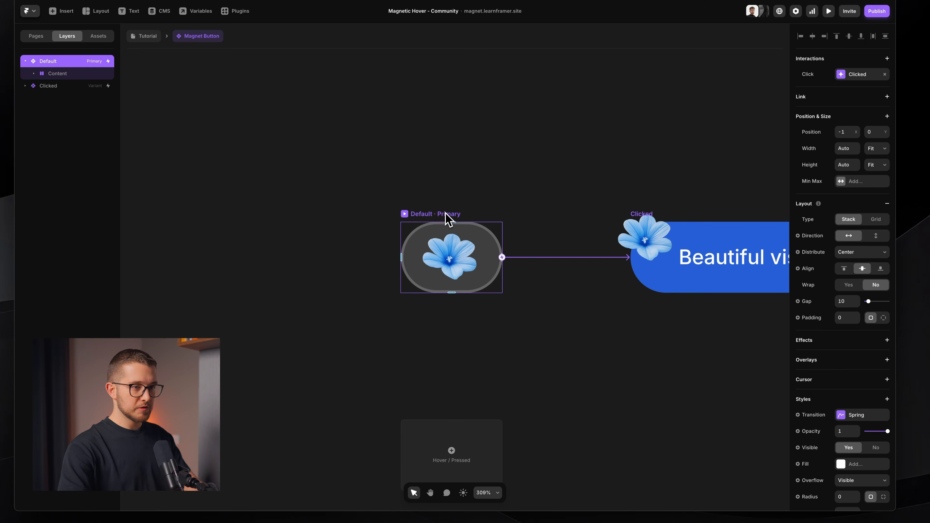
scroll(849, 413, "down", 4)
left_click(854, 258)
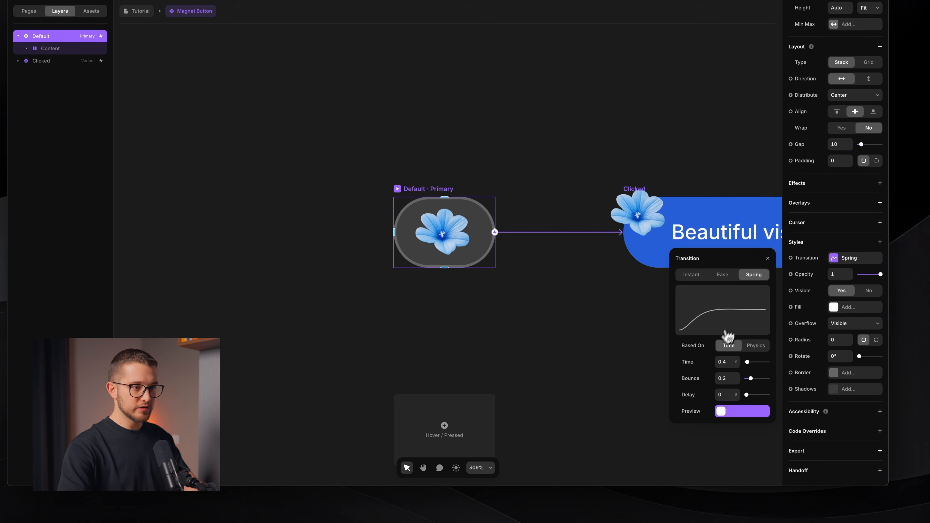
key("Up")
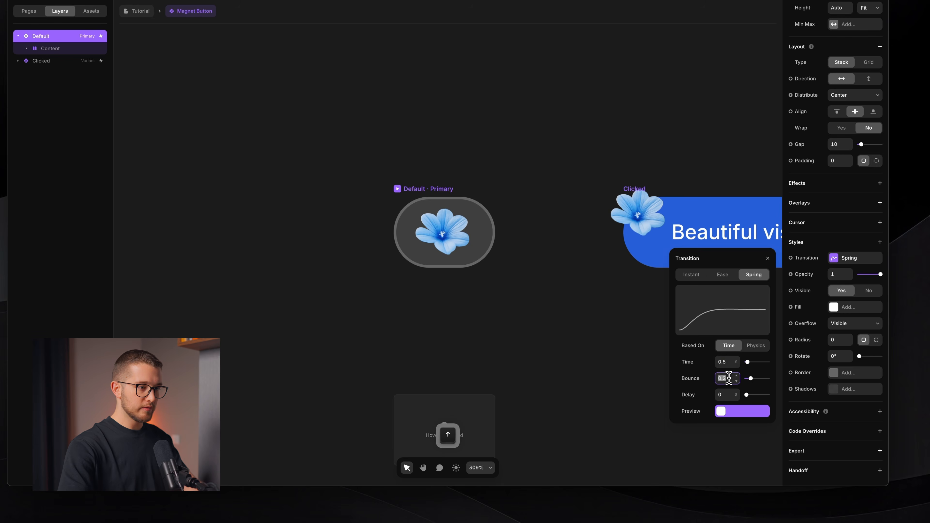
type("0")
key("Return")
Preview the Magnet Button to check the adjusted Spring transition.
left_click(664, 363)
key("super+p")
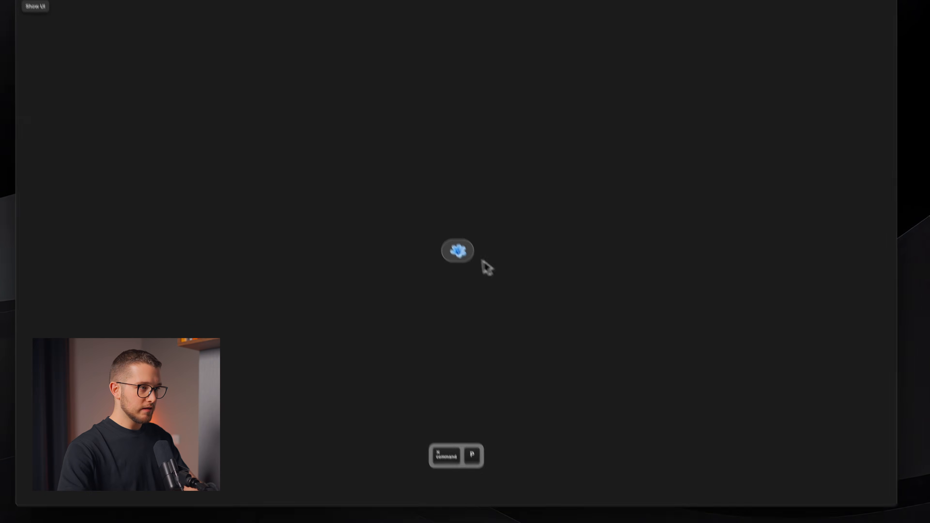
key("Escape")
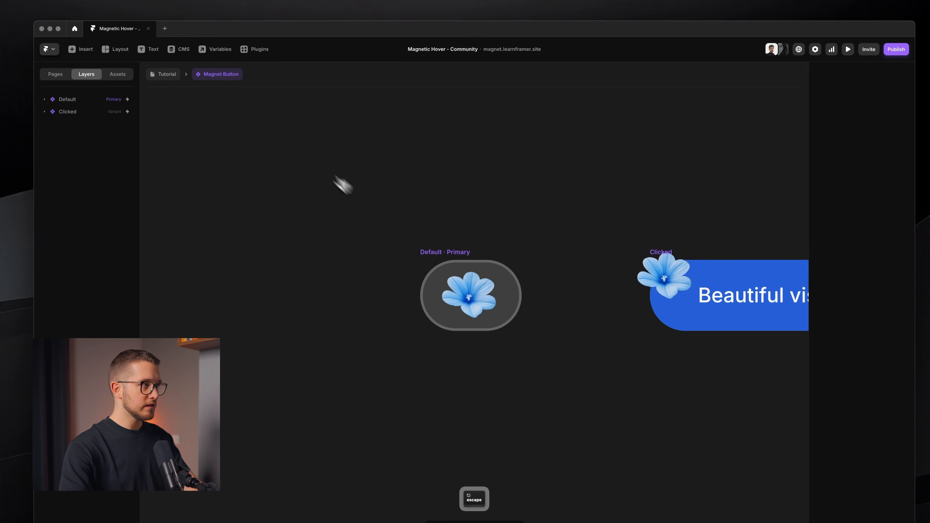
Preview the tutorial page and test whether the expanded button's text can be selected.
left_click(161, 74)
key("super+p")
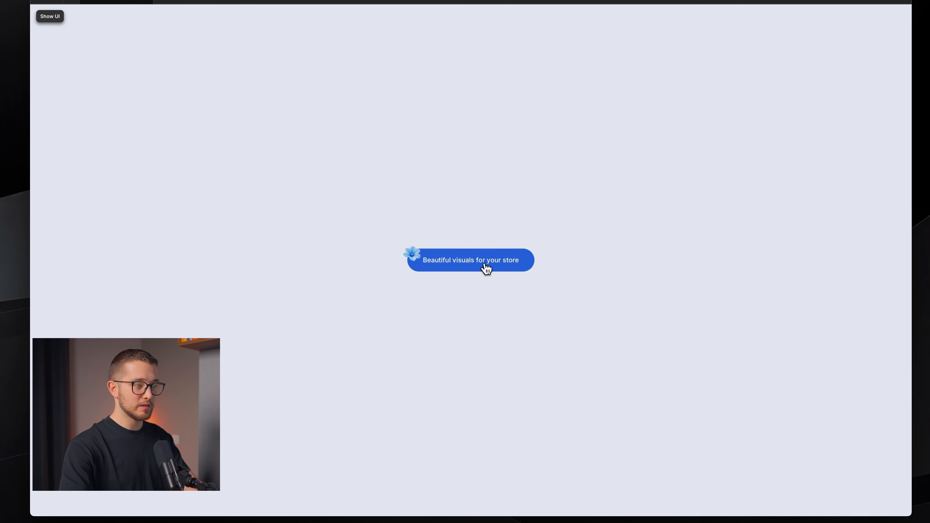
triple_click(487, 269)
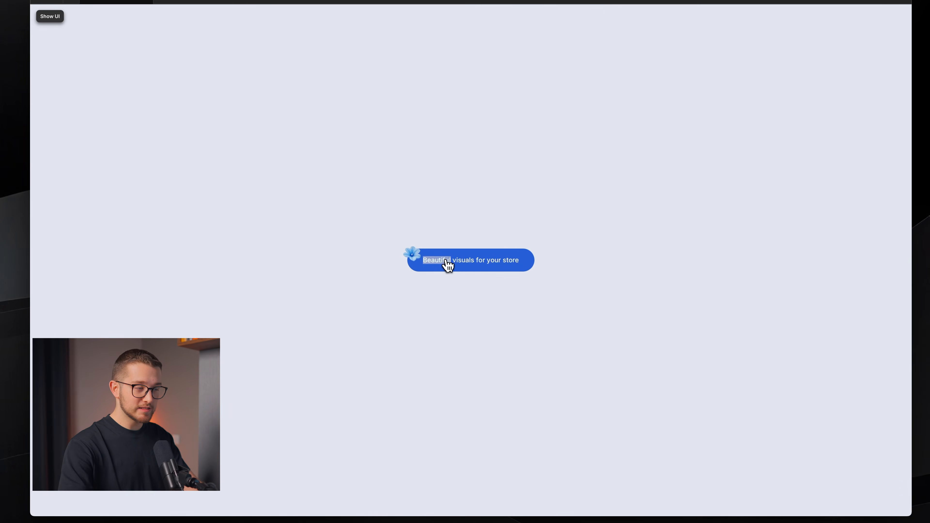
key("Escape")
Add a User Select style set to None to the text layer in the Magnet Button component's Default variant.
double_click(477, 223, "super")
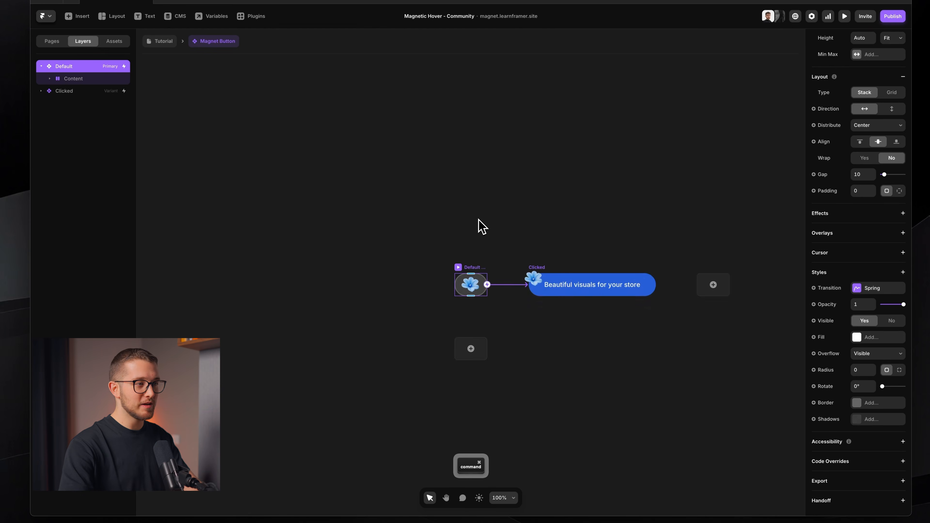
scroll(543, 295, "up", 5)
left_click(347, 284, "super")
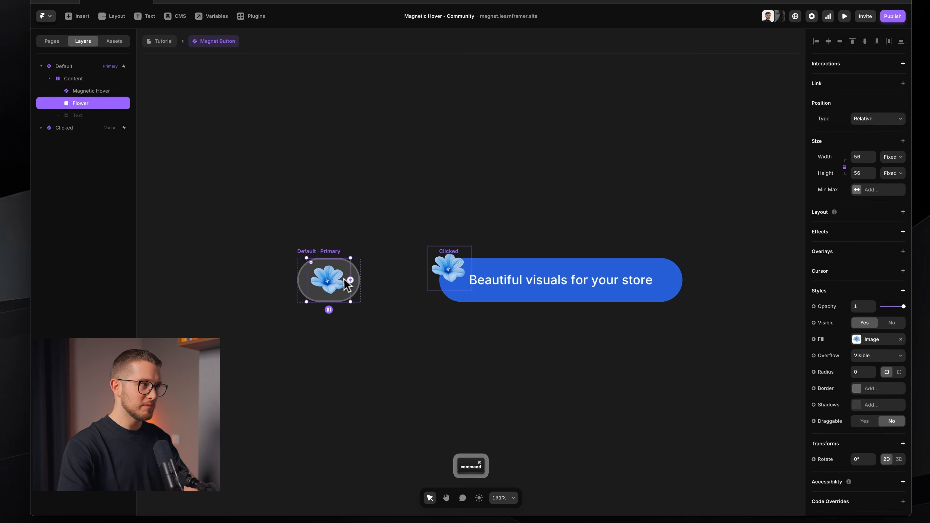
left_click(62, 115)
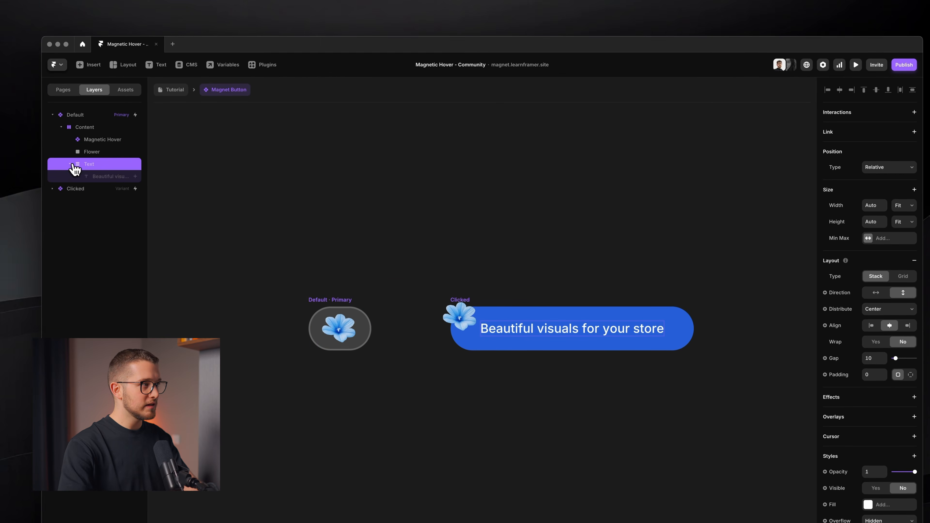
left_click(96, 179)
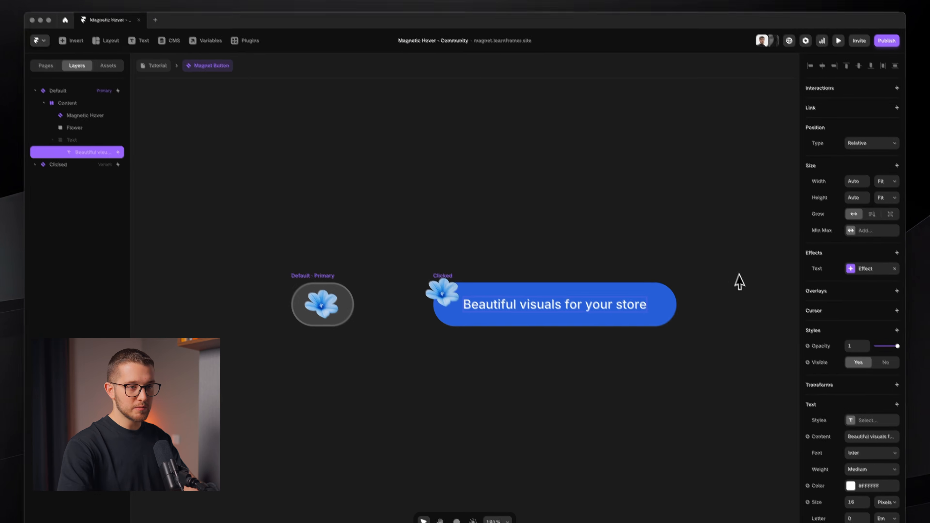
scroll(854, 423, "down", 5)
left_click(879, 199)
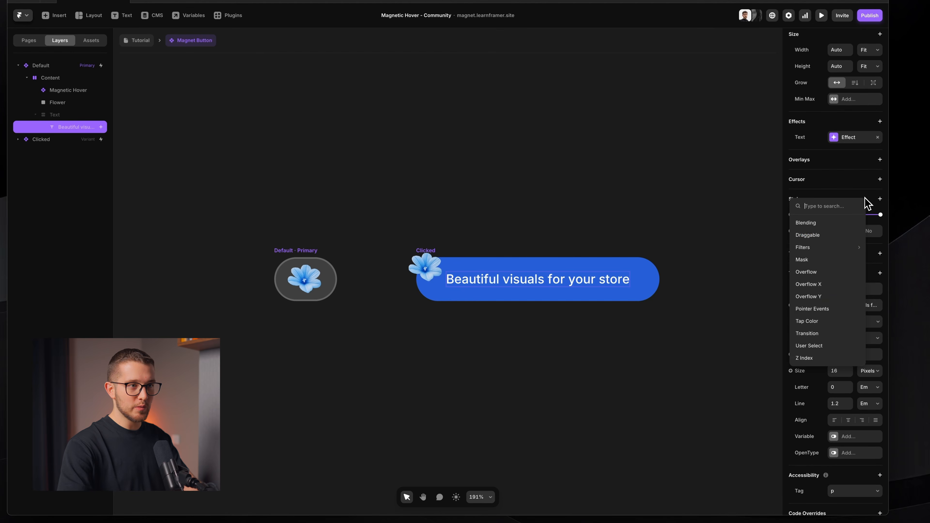
left_click(837, 344)
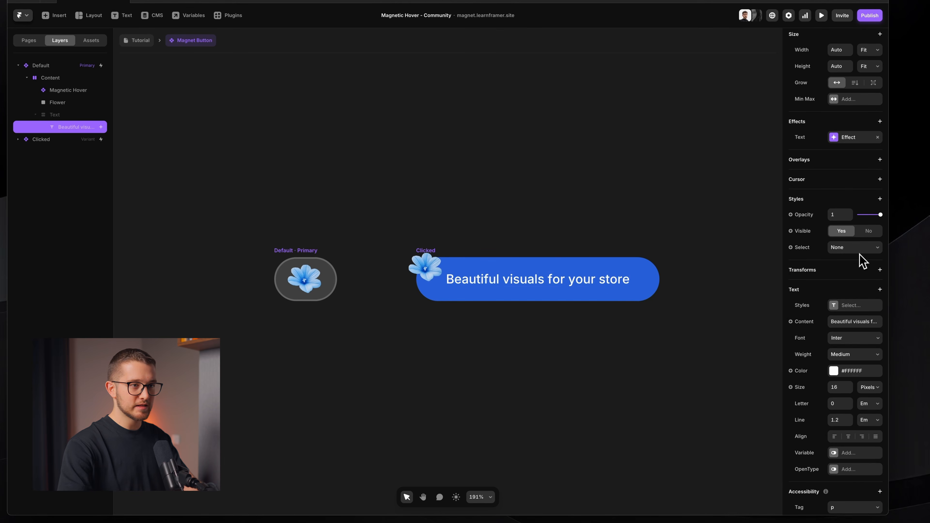
Set the Clicked variant's click interaction to switch to the Default variant.
left_click(433, 252)
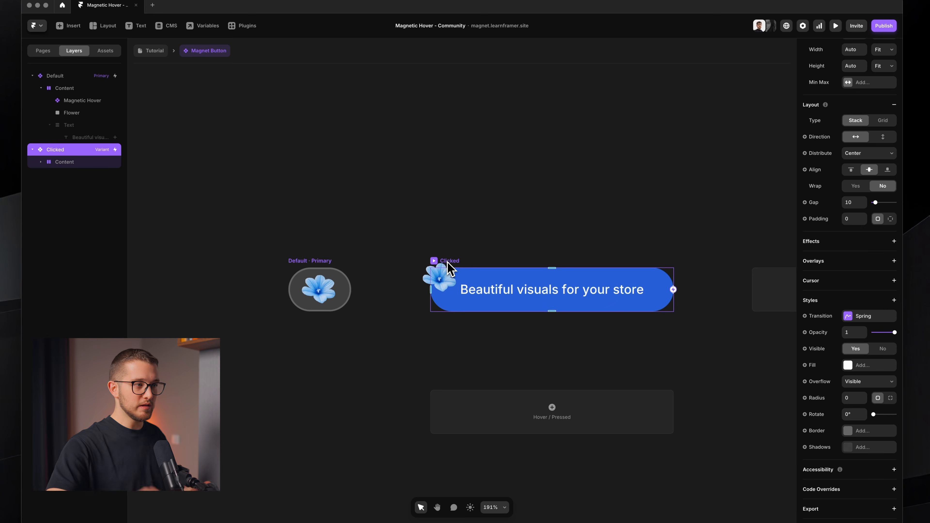
scroll(870, 256, "up", 5)
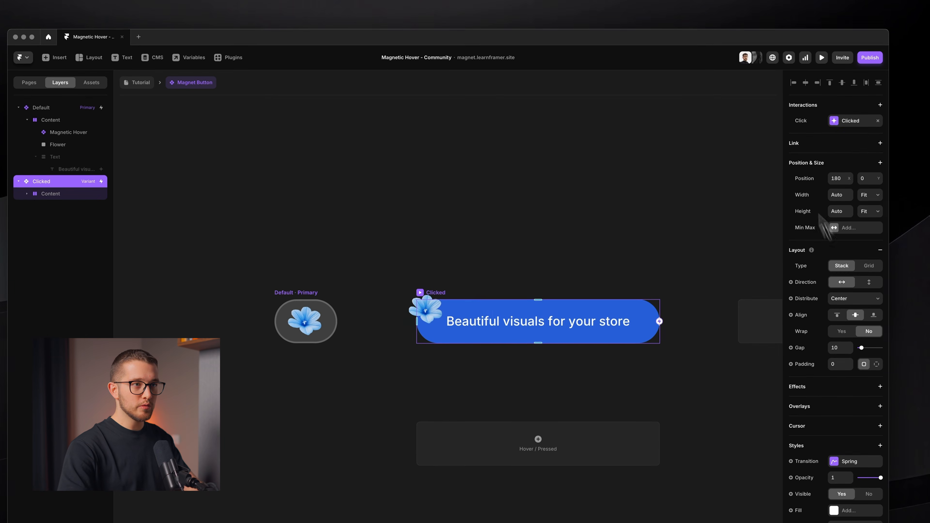
left_click(844, 123)
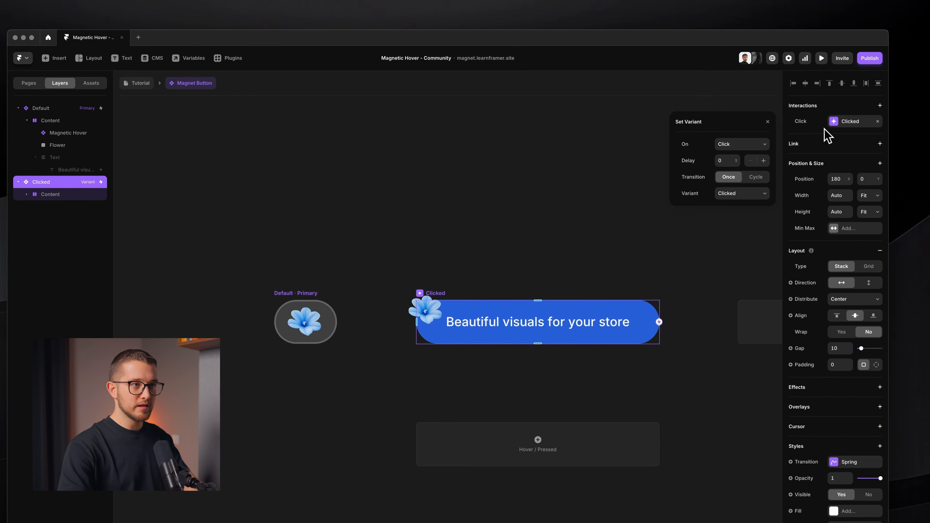
left_click(736, 198)
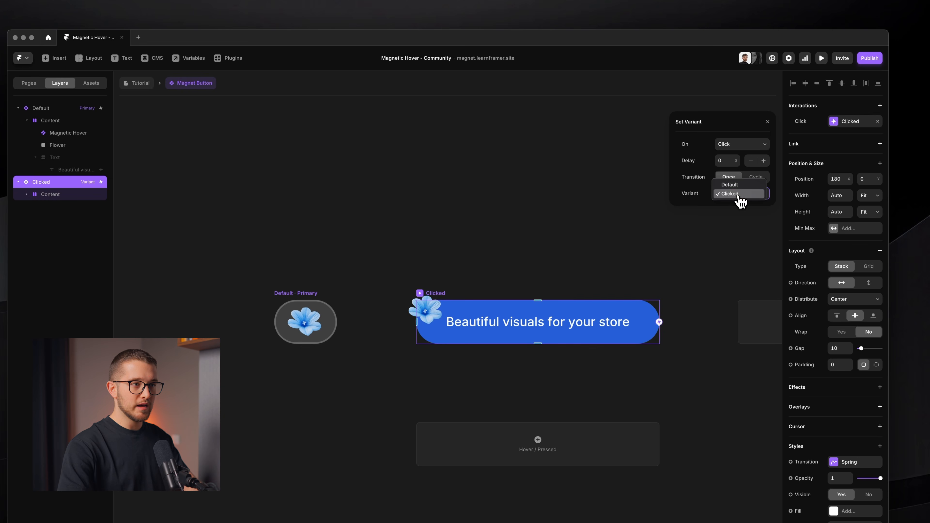
left_click(729, 186)
Return to the tutorial page and preview the Magnet Button's expanding and collapsing on click.
left_click(140, 83)
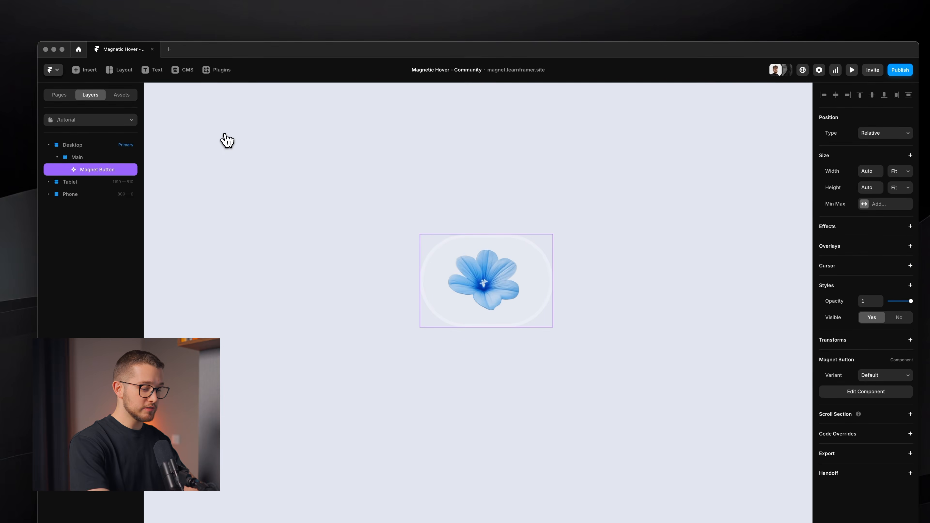
key("super+backslash")
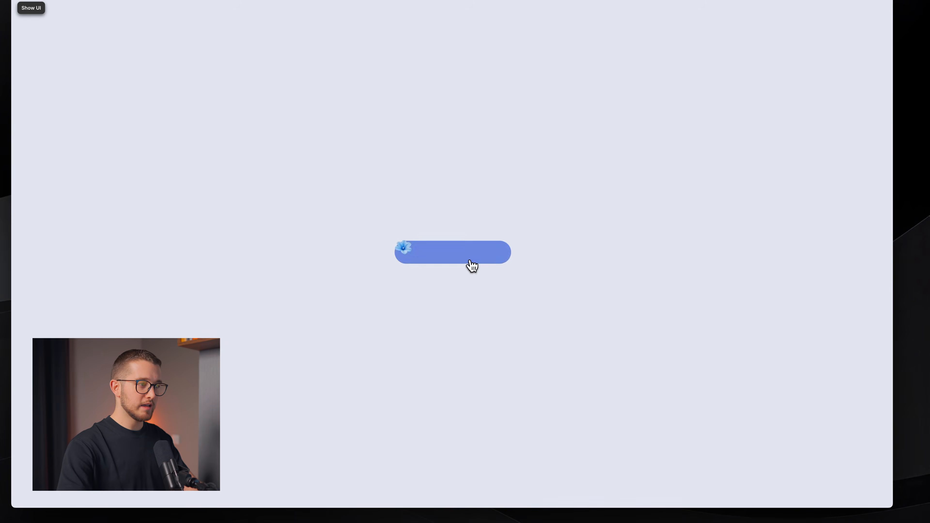
key("super+backslash")
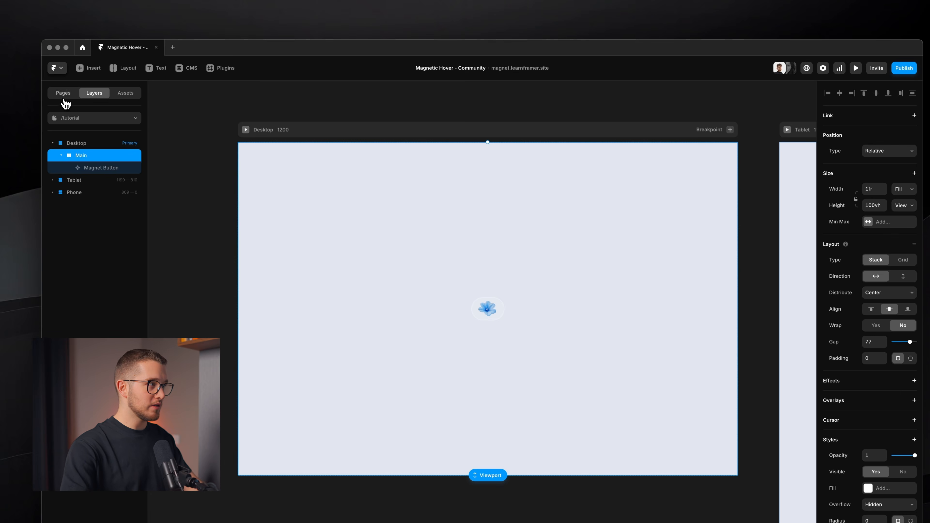
Examine the icon images on the Assets canvas page and open the /starter page.
left_click(64, 95)
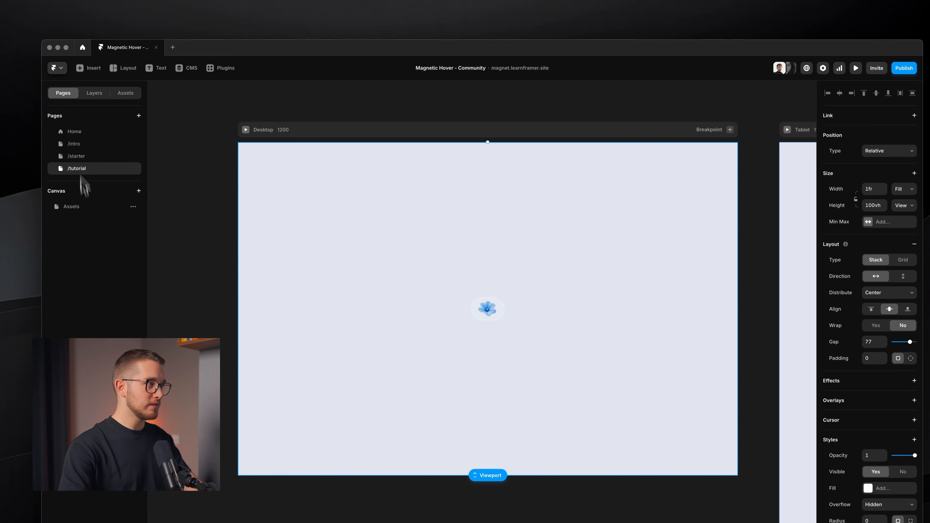
left_click(83, 207)
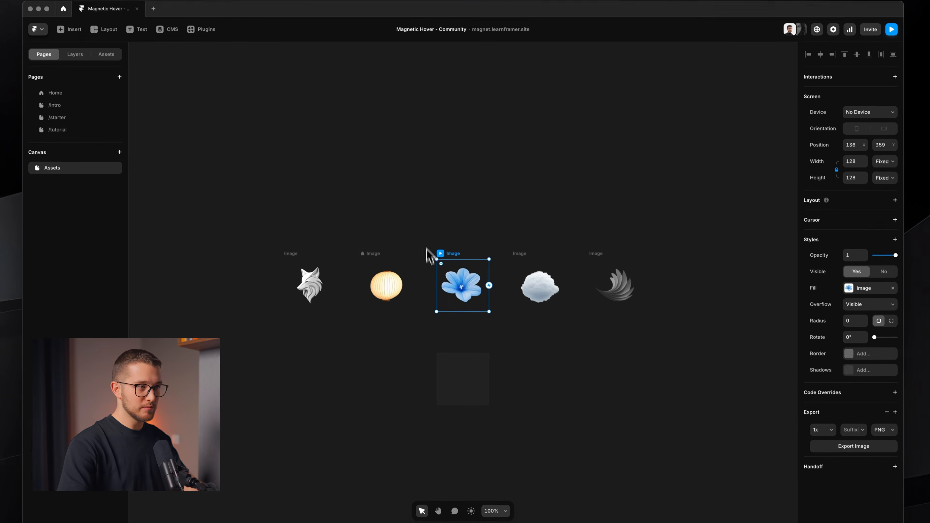
key("super+Tab")
left_click(603, 262)
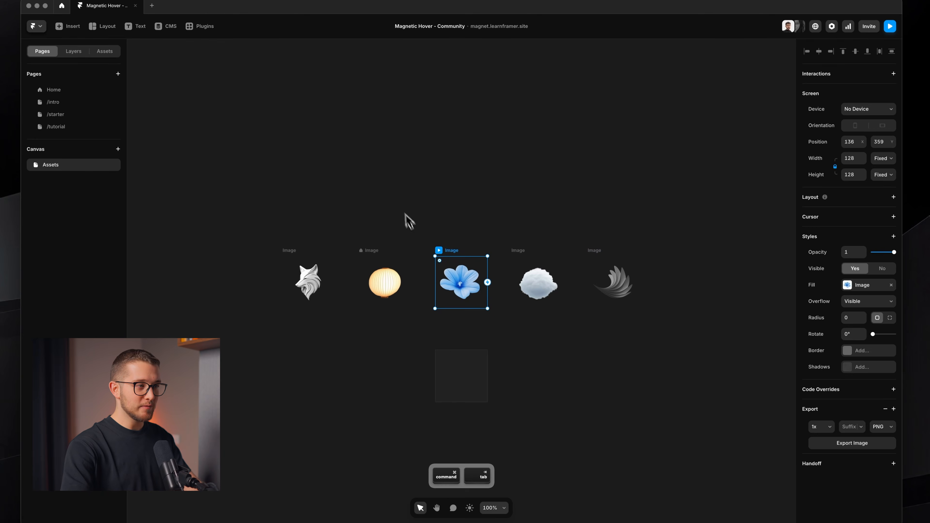
left_click(669, 211)
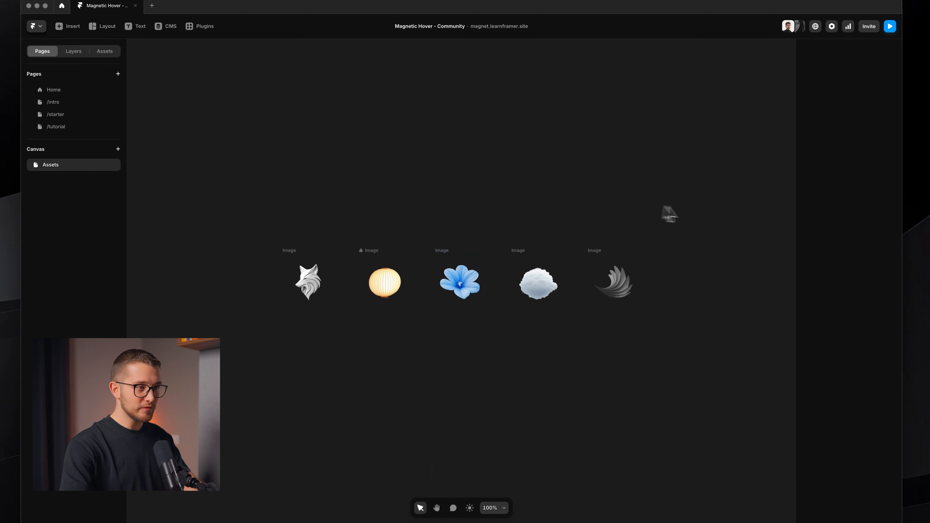
left_click_drag(685, 208, 247, 389)
left_click(249, 391)
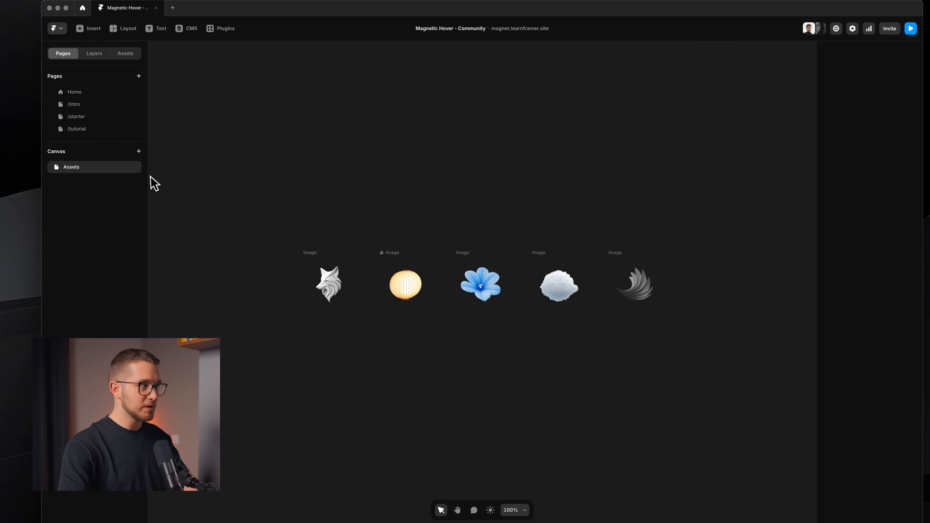
left_click(88, 117)
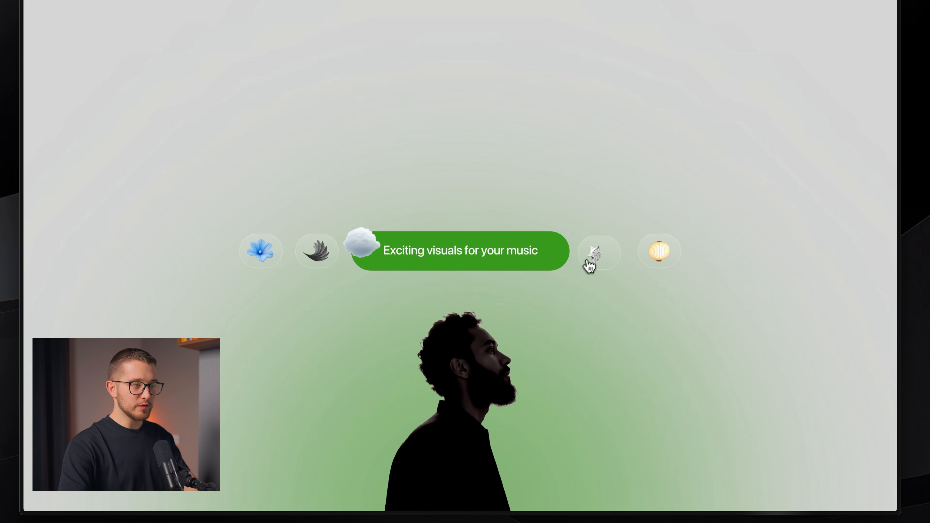
Try the wolf and lantern buttons in the finished icon navigation demo and switch back to the tutorial page in Framer.
left_click(597, 263)
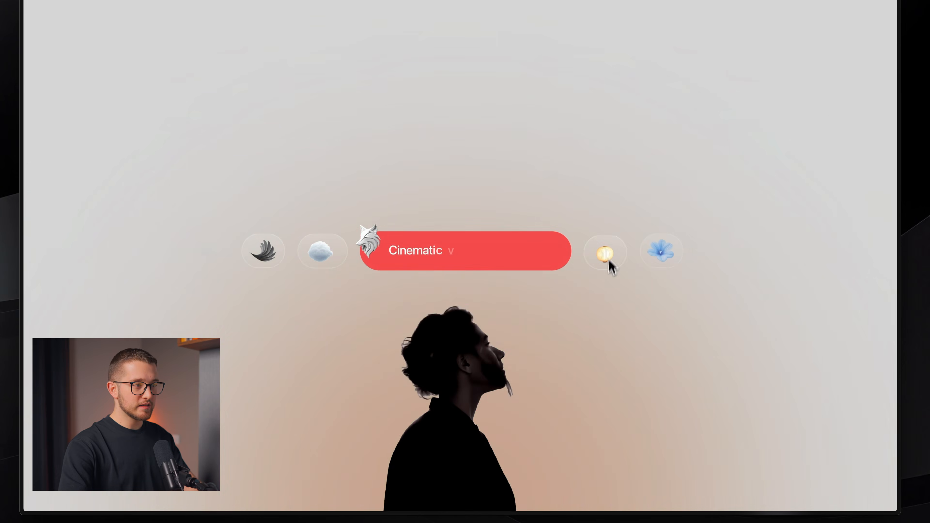
left_click(617, 266)
key("super+Tab")
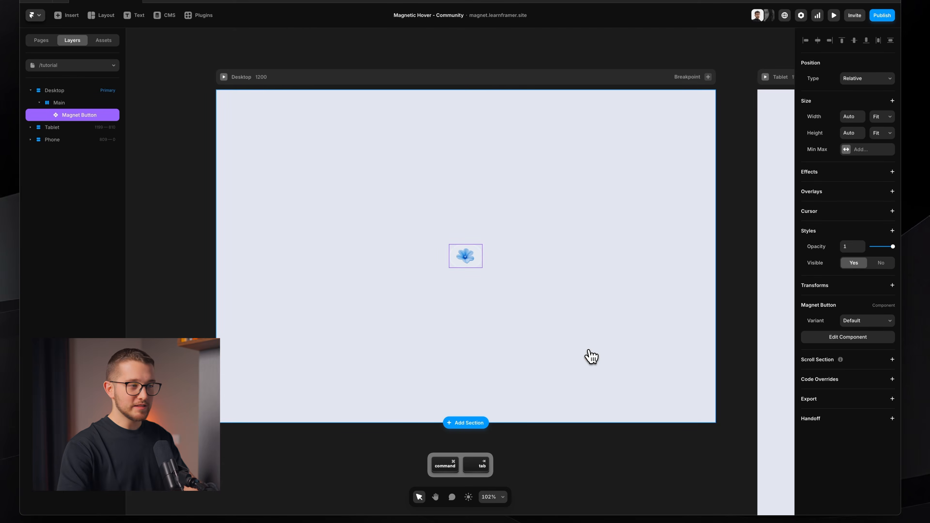
left_click(515, 261)
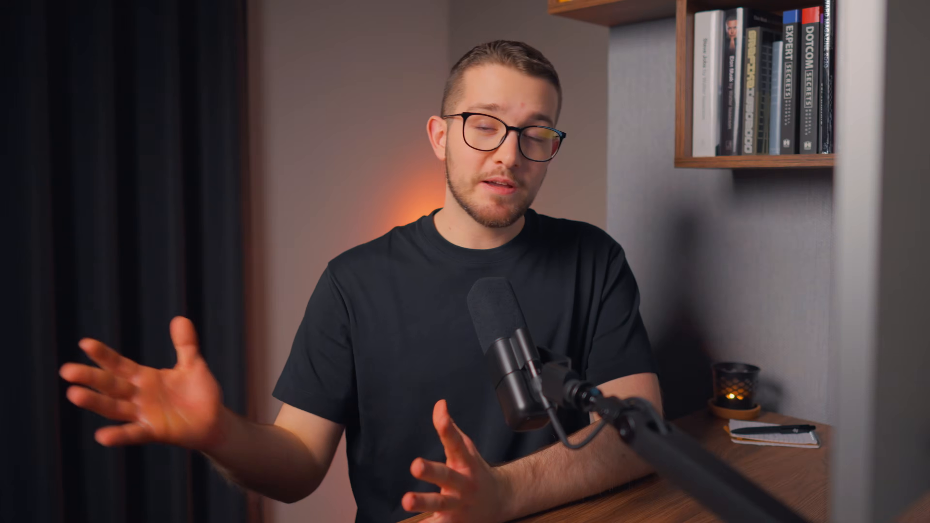